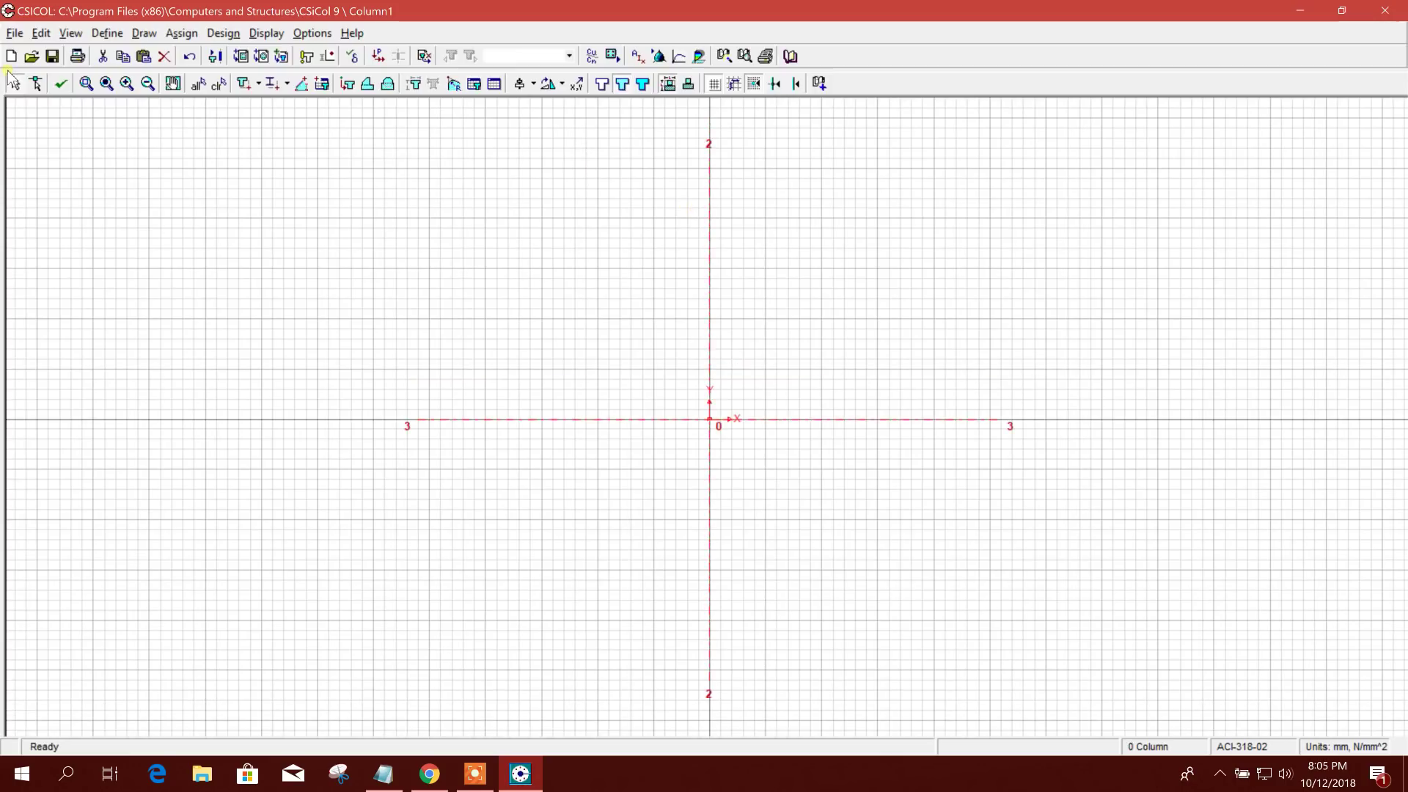
- Move the Quick Design Wizard aside and close it, leaving the empty section grid
{"action": "left_click_drag", "start_coordinate": [591, 218], "coordinate": [679, 146]}
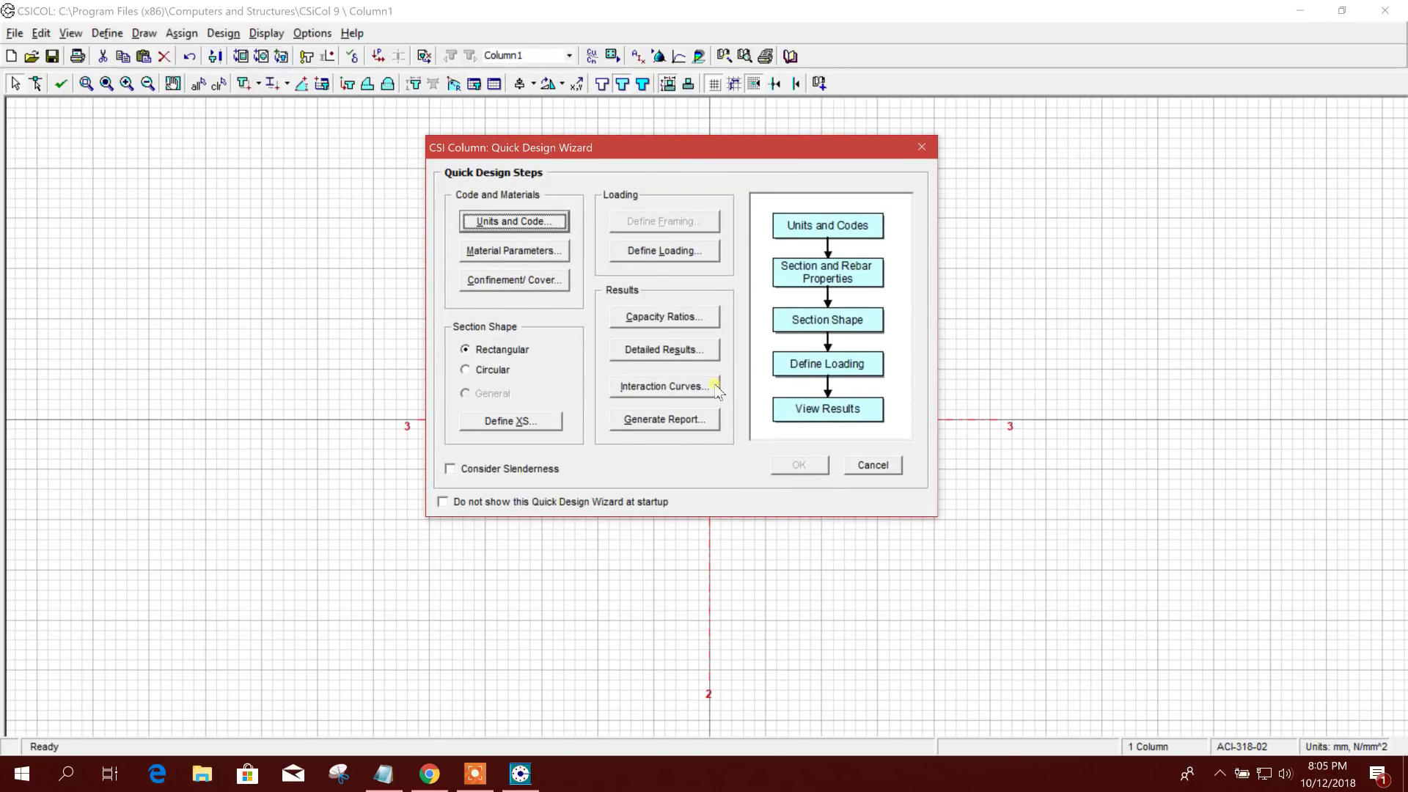
{"action": "left_click", "coordinate": [922, 147]}
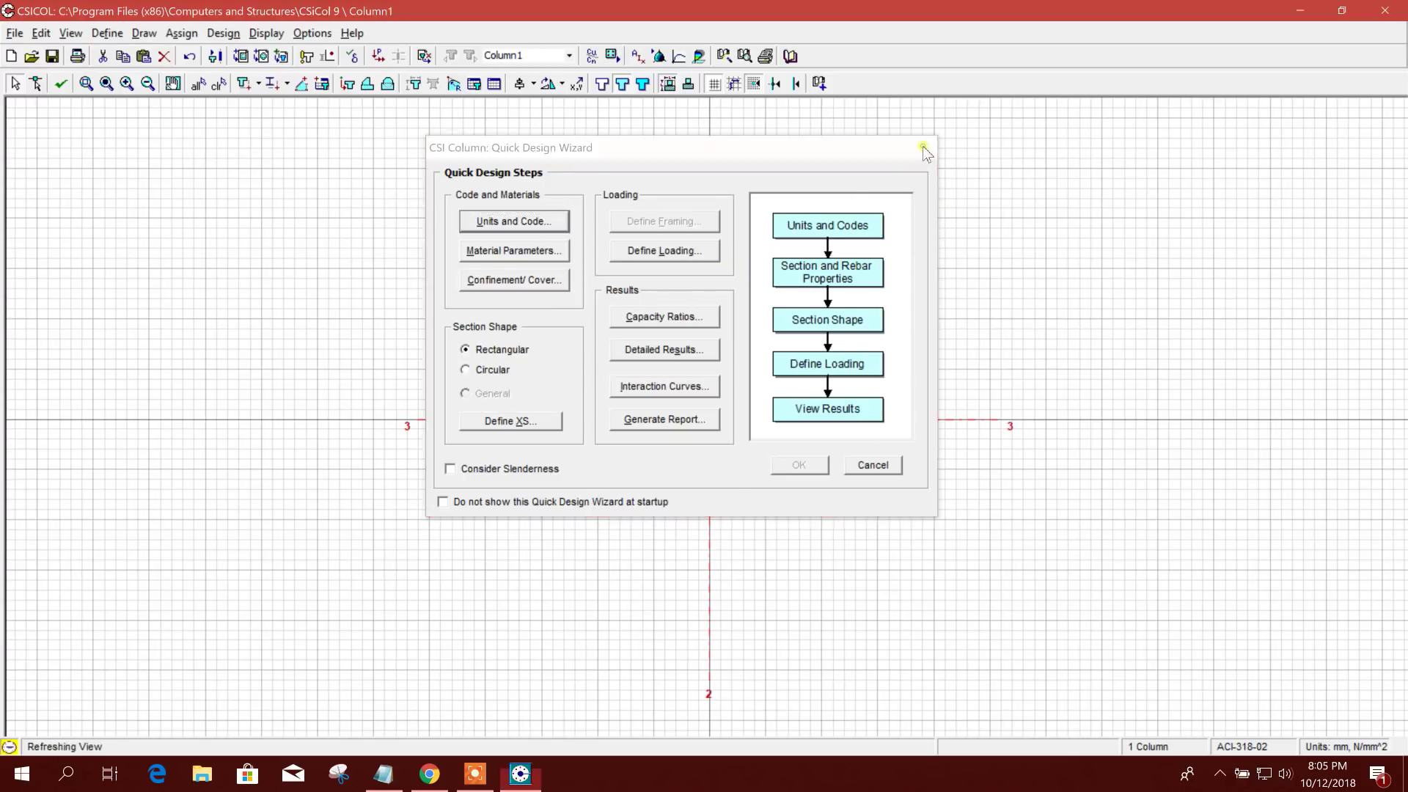
{"action": "left_click", "coordinate": [144, 33]}
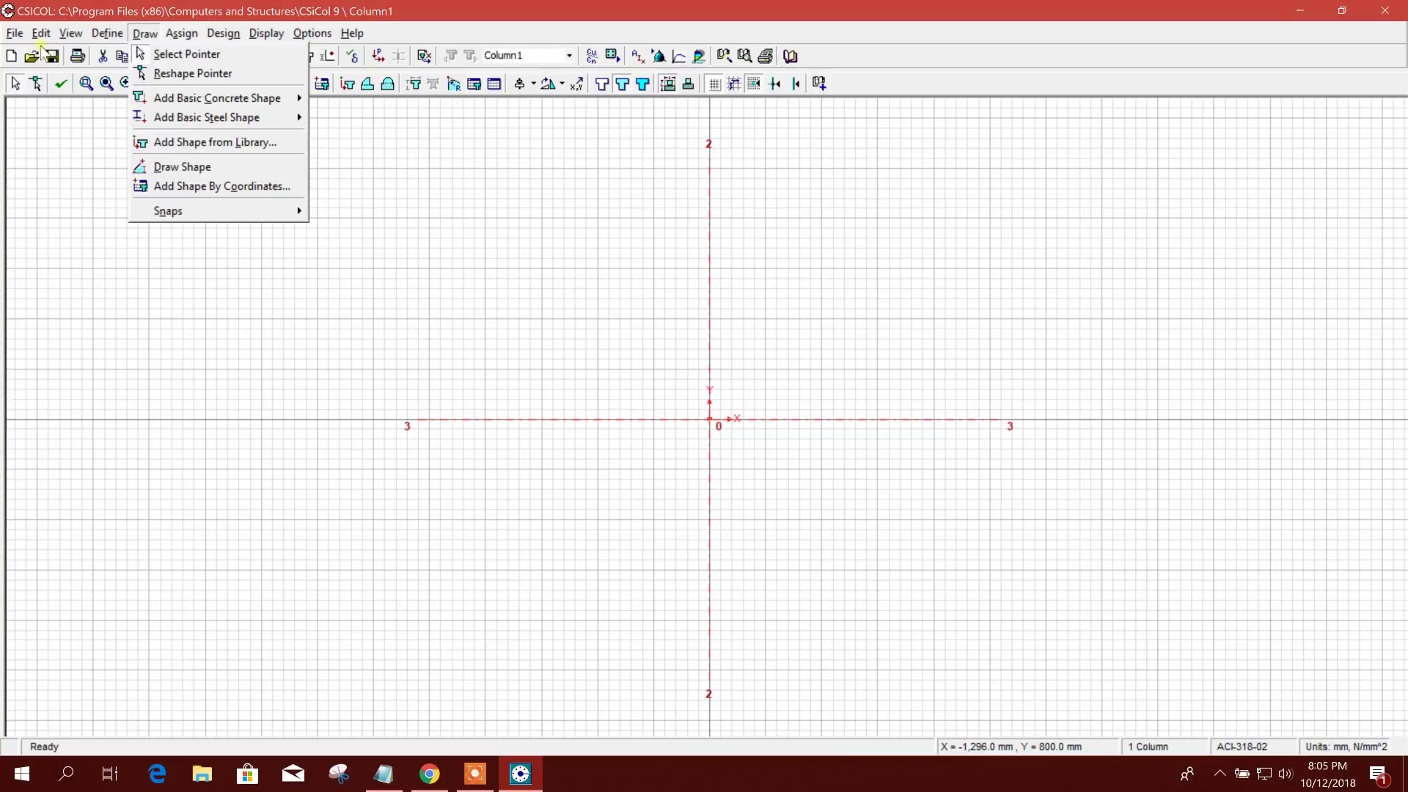
- Caption the column 'L Column' with fc' 30 N/mm^2 concrete, Elasto-Plastic rebar and Metric rebar set
{"action": "mouse_move", "coordinate": [42, 33]}
{"action": "mouse_move", "coordinate": [106, 33]}
{"action": "left_click", "coordinate": [147, 53]}
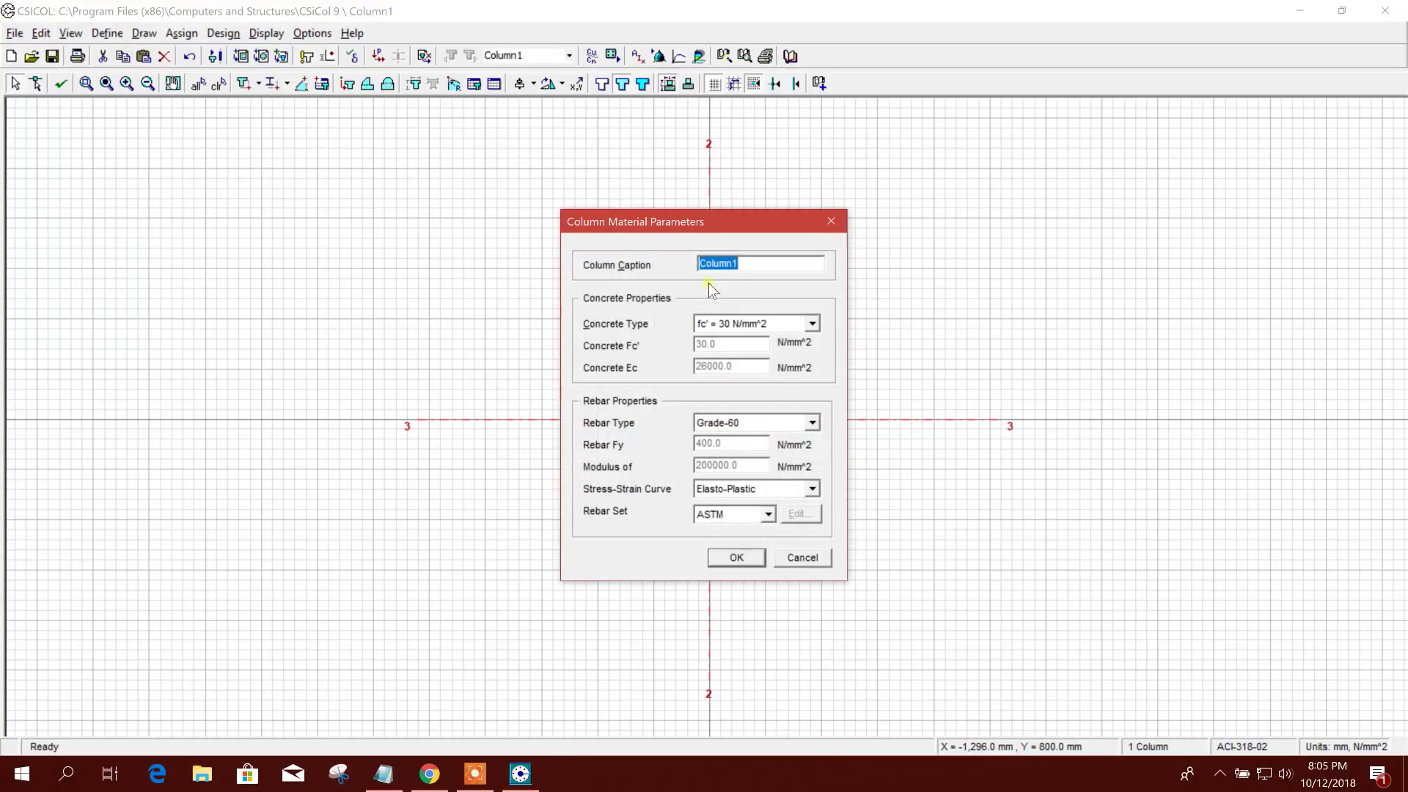
{"action": "type", "text": "L"}
{"action": "left_click", "coordinate": [732, 324]}
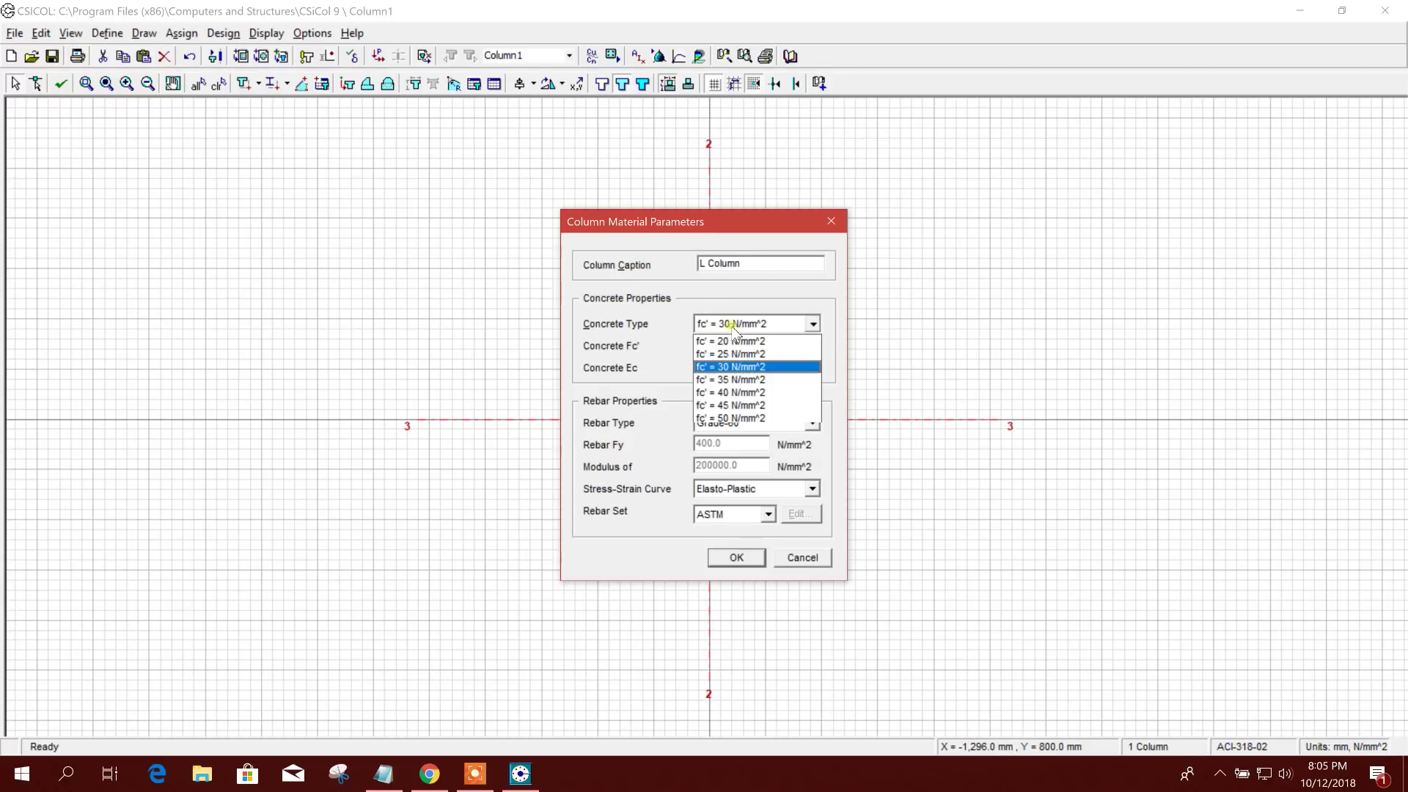
{"action": "left_click", "coordinate": [744, 368]}
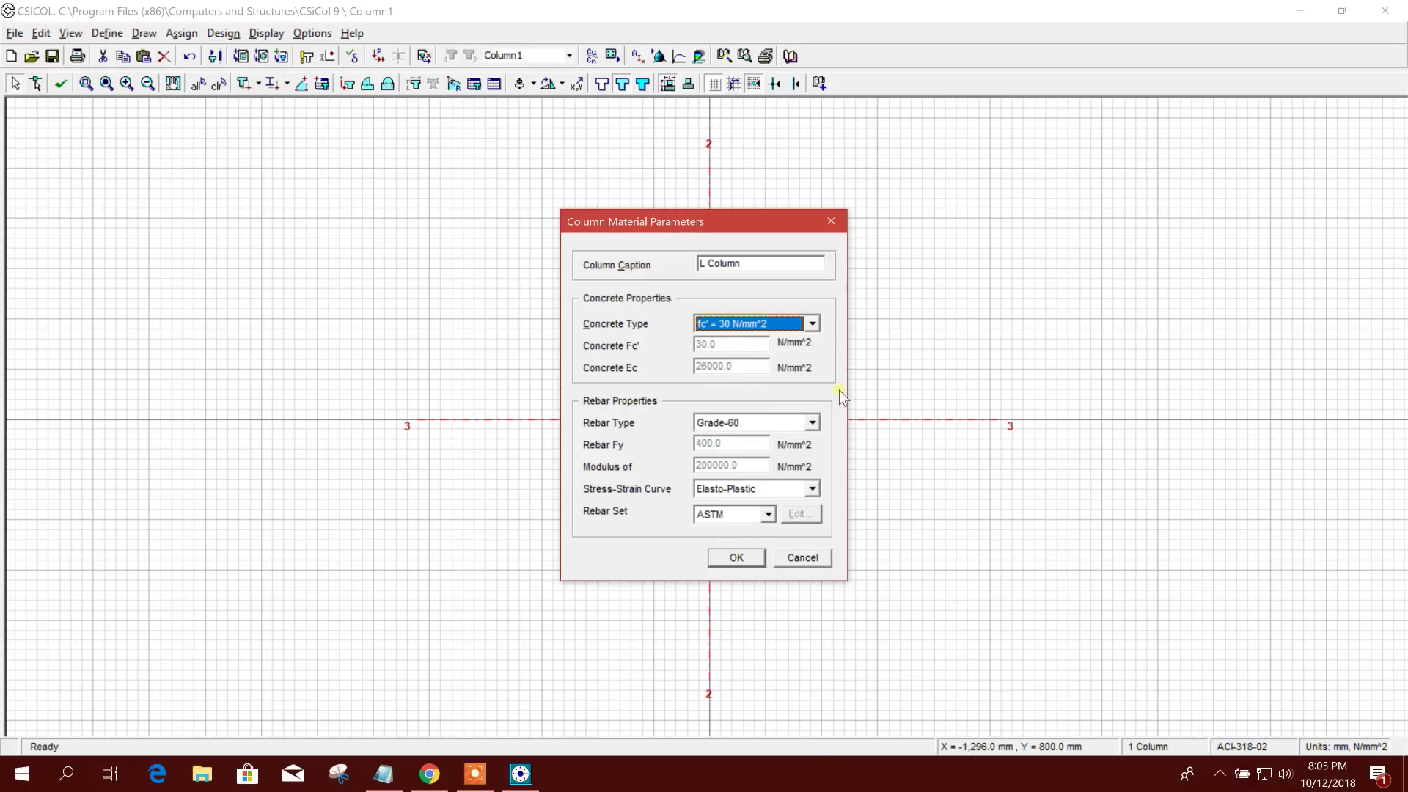
{"action": "left_click", "coordinate": [781, 490]}
{"action": "left_click", "coordinate": [747, 505]}
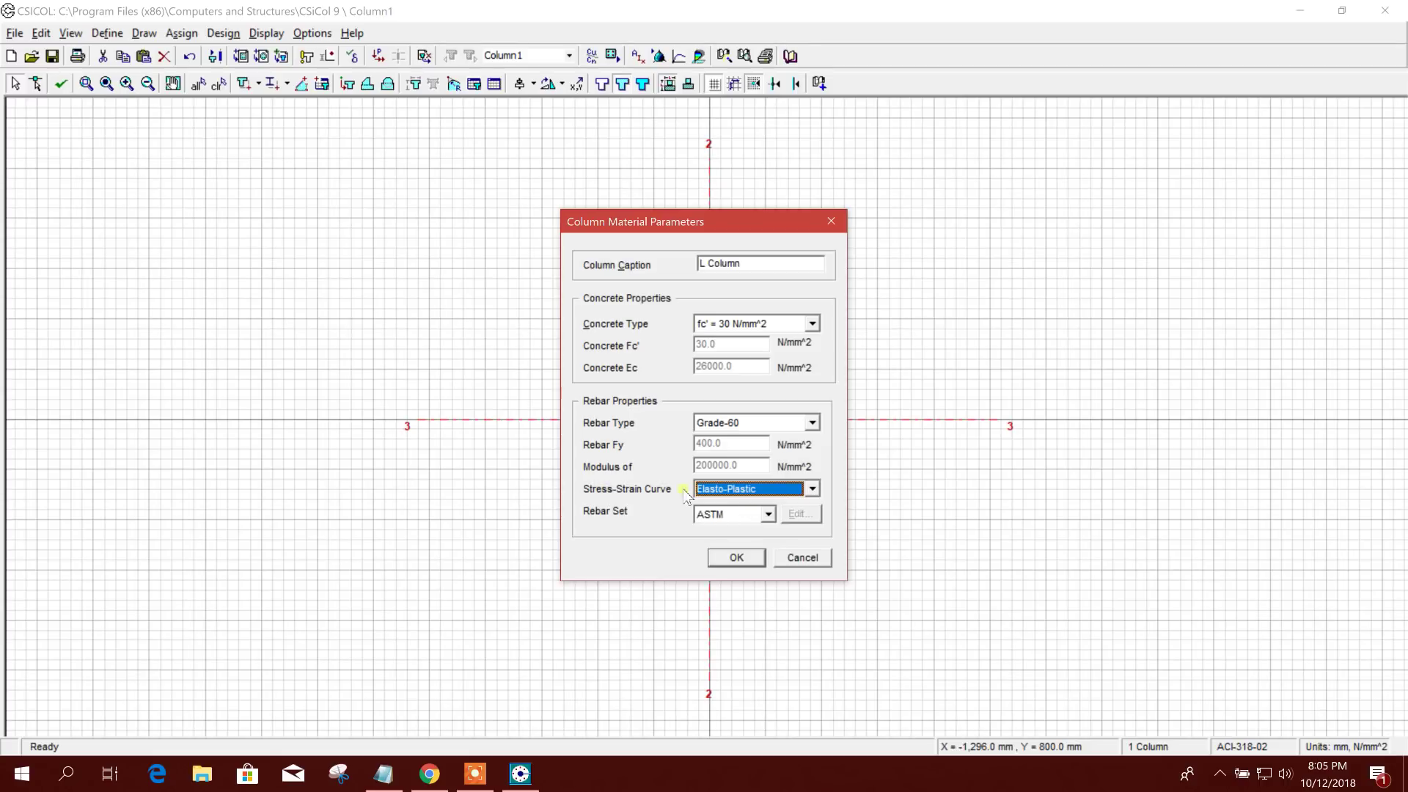
{"action": "left_click", "coordinate": [749, 515]}
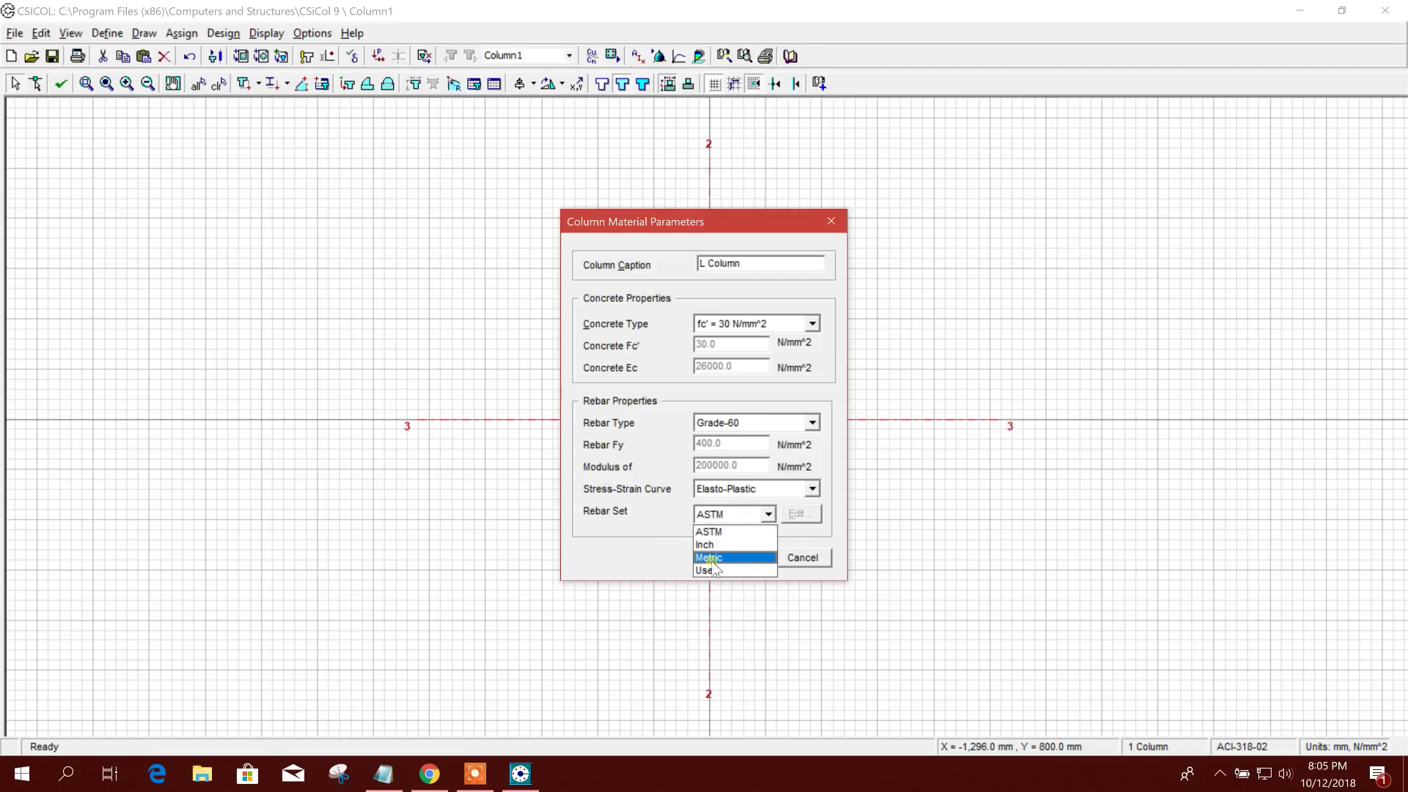
{"action": "left_click", "coordinate": [733, 547]}
{"action": "left_click", "coordinate": [737, 558]}
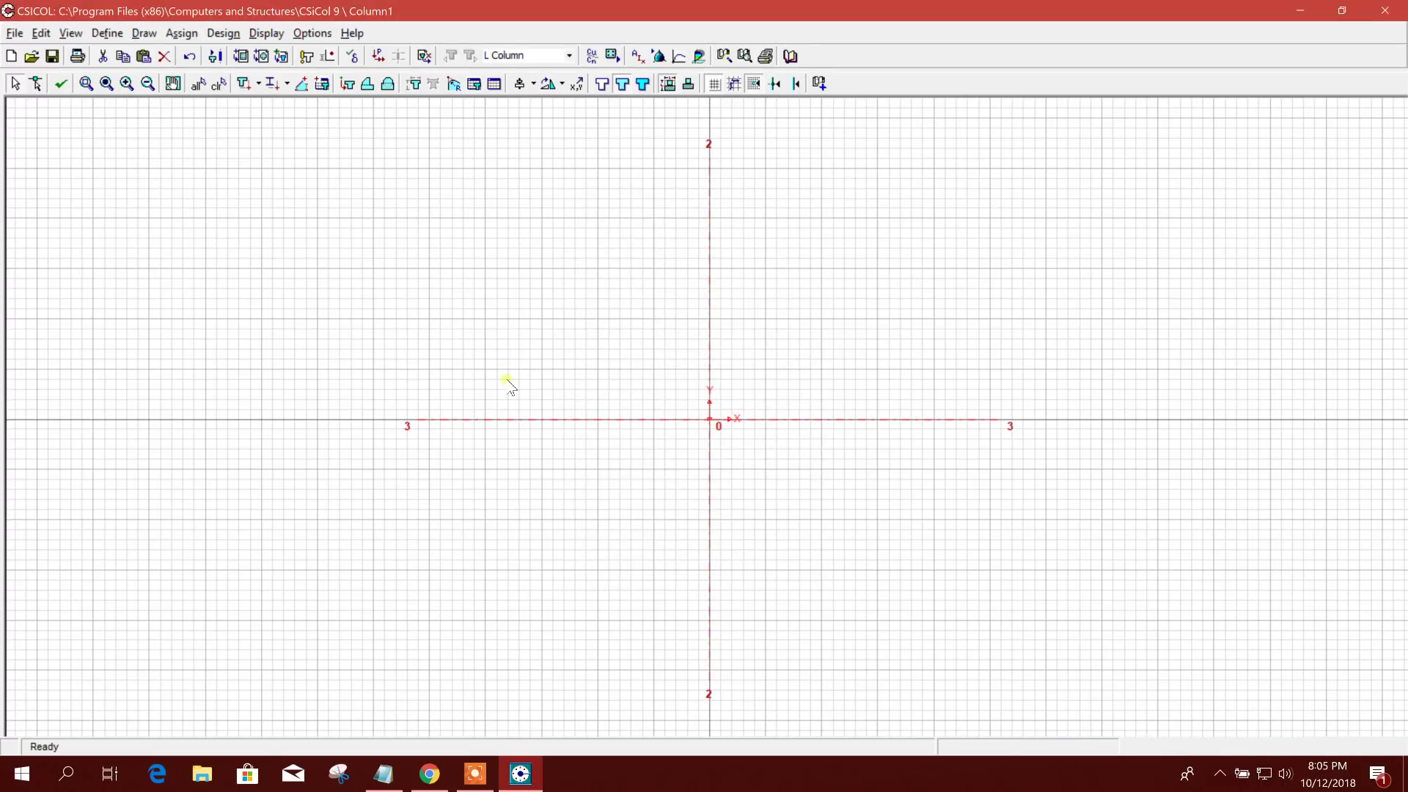
- Turn on Consider Slenderness Effects for the column
{"action": "left_click", "coordinate": [144, 34]}
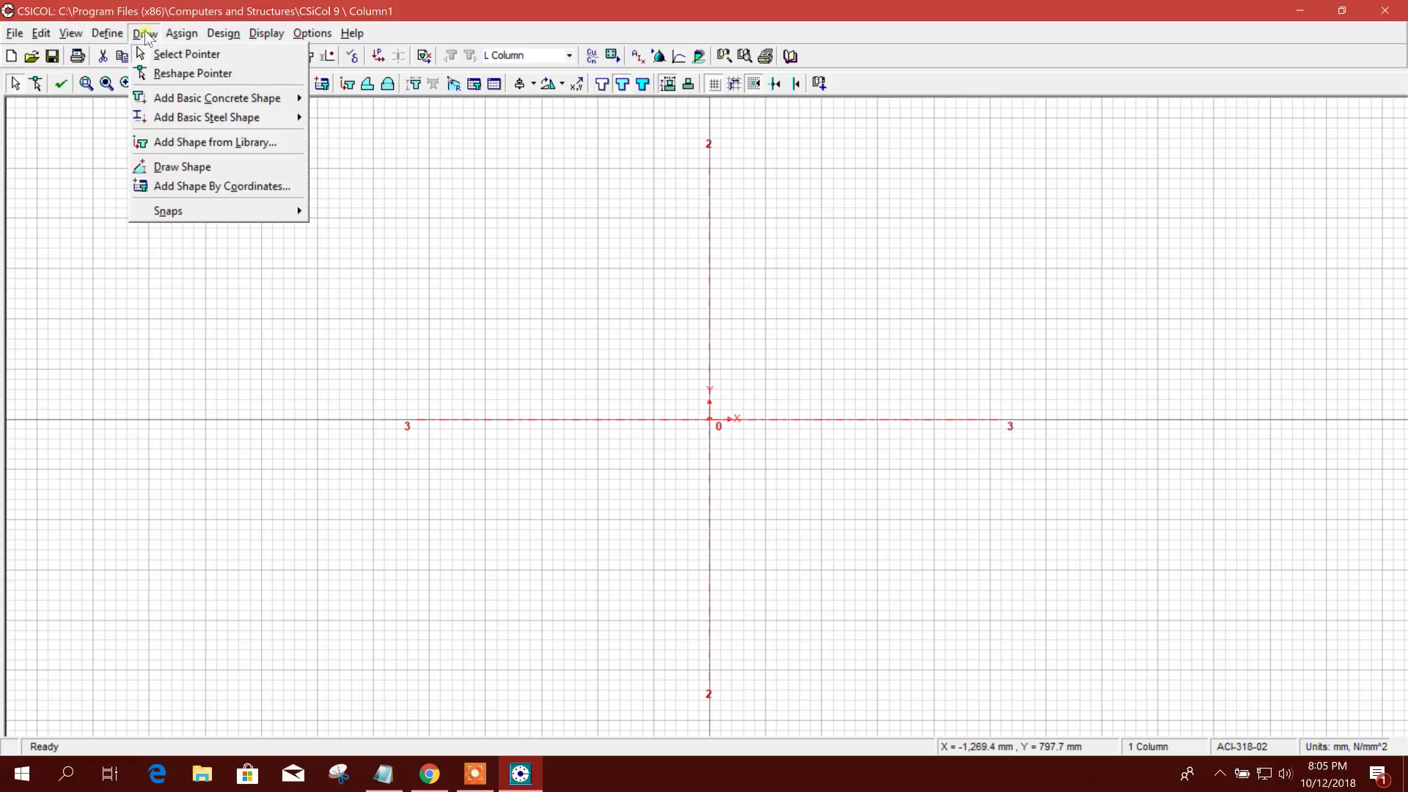
{"action": "mouse_move", "coordinate": [107, 34]}
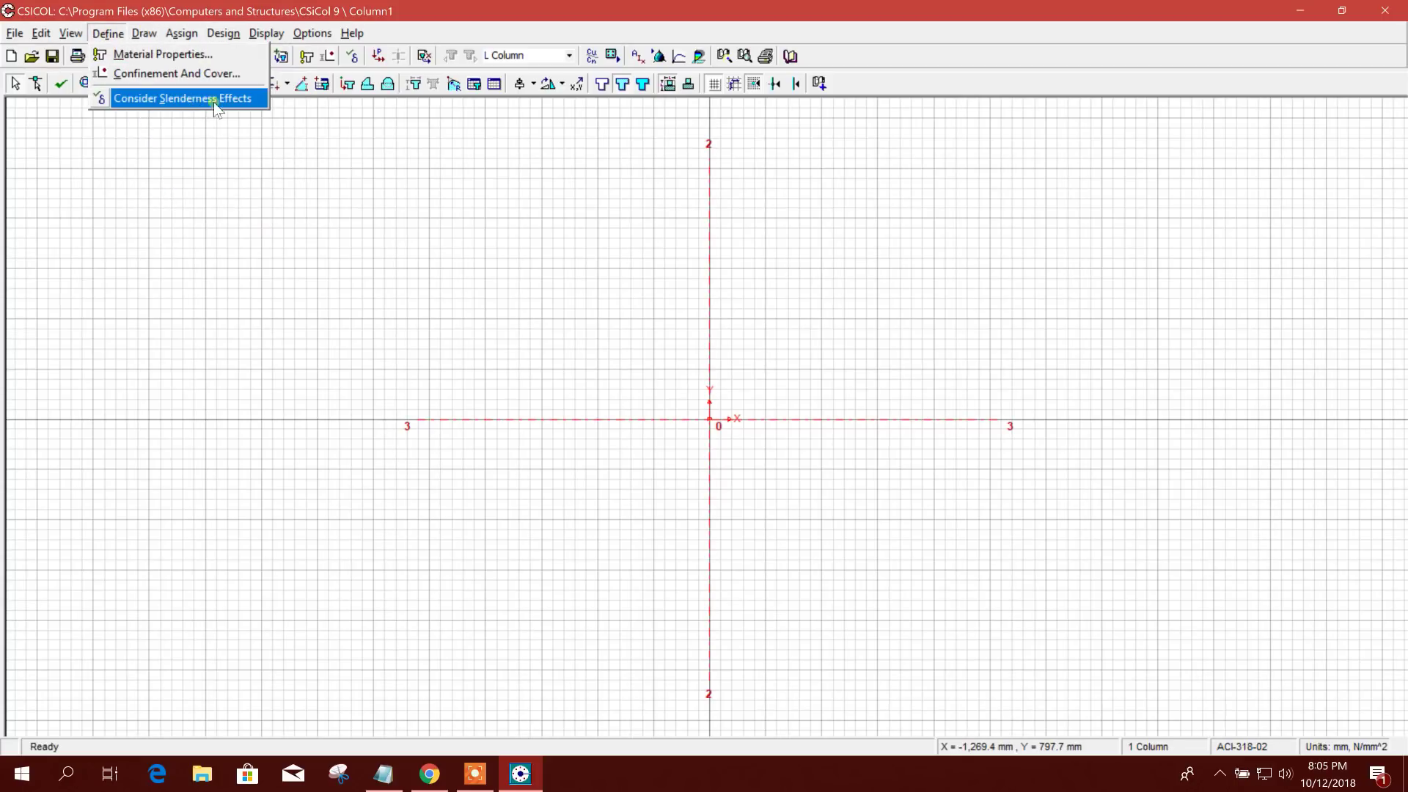
{"action": "left_click", "coordinate": [130, 100]}
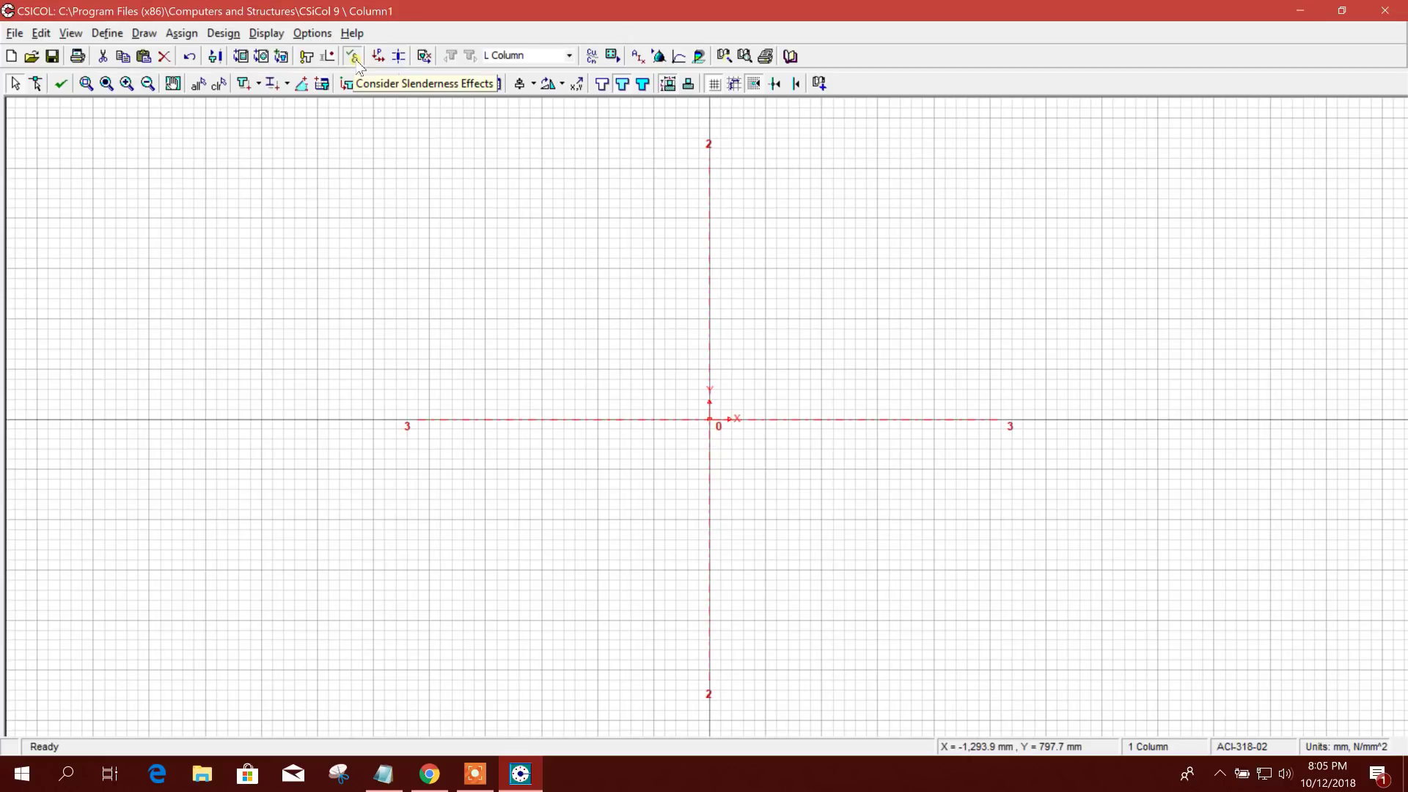
- Add a Concrete L basic shape to the canvas and open it in the Shape Editor
{"action": "left_click", "coordinate": [144, 33]}
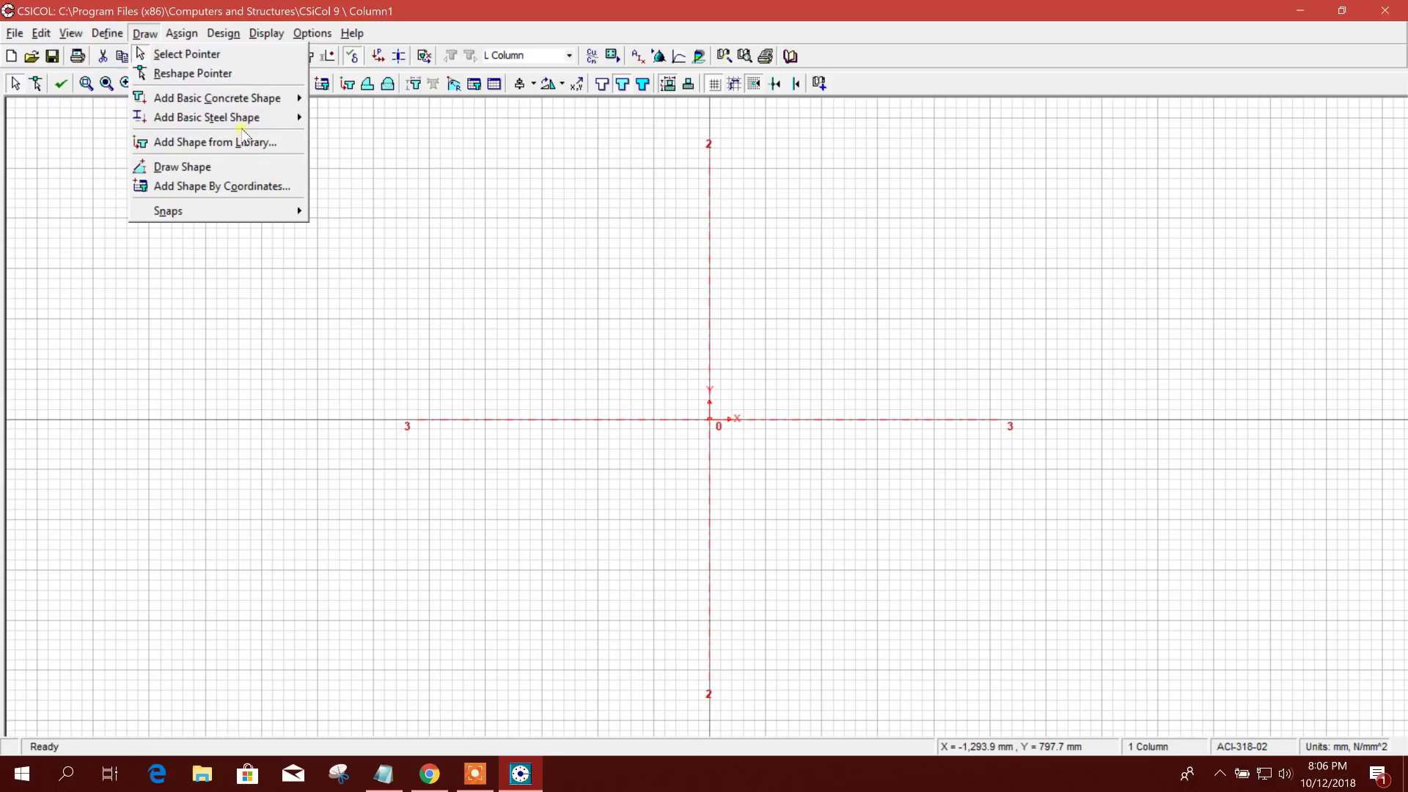
{"action": "left_click", "coordinate": [217, 173]}
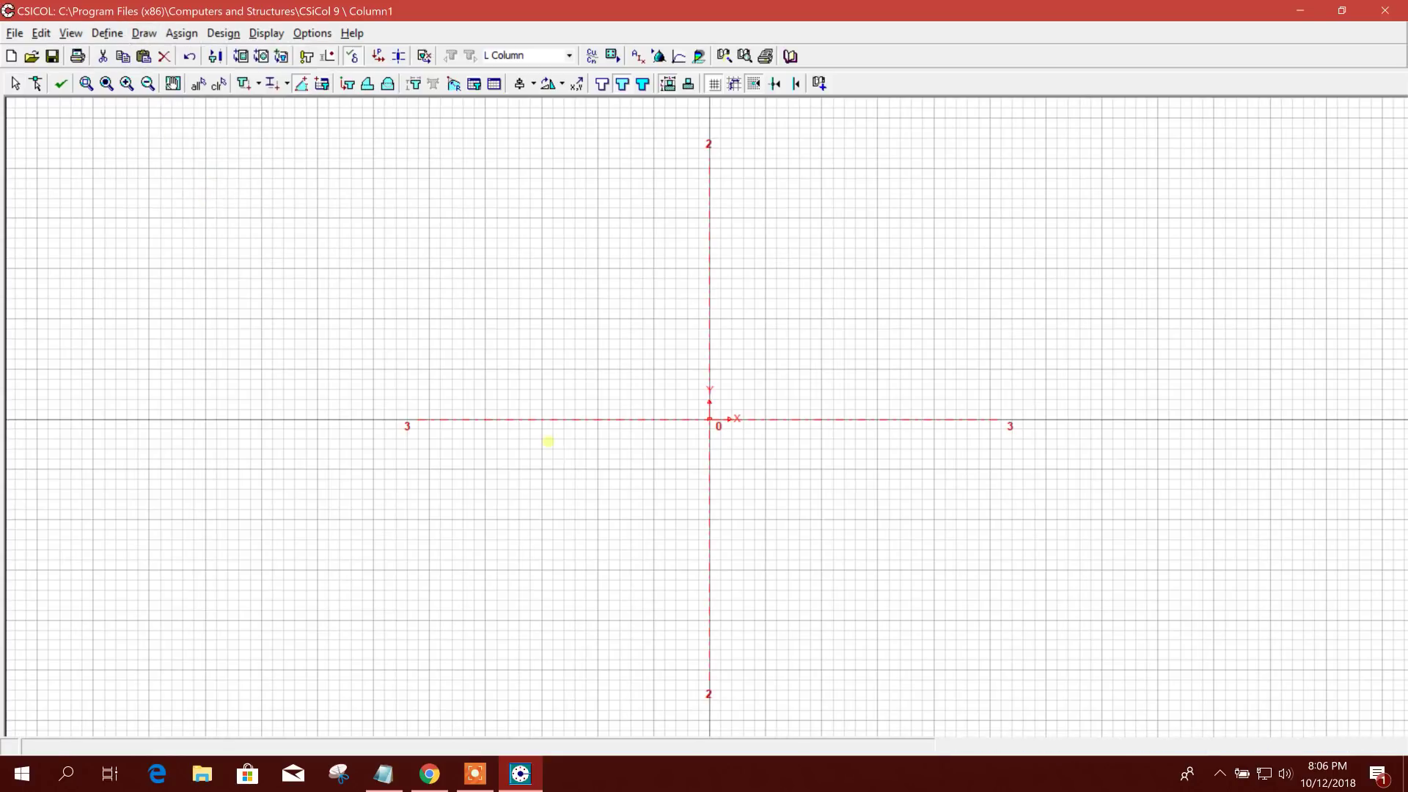
{"action": "left_click", "coordinate": [107, 33]}
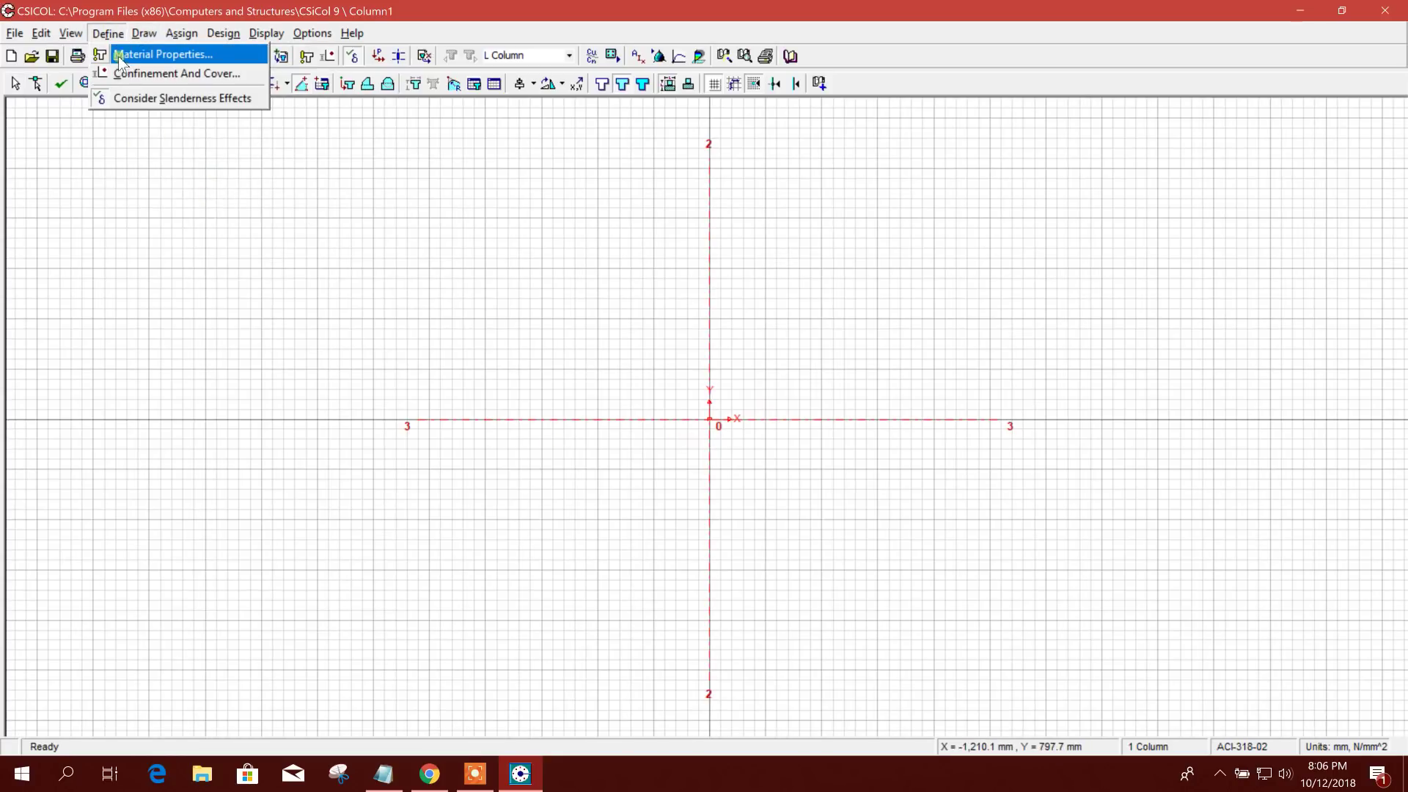
{"action": "left_click", "coordinate": [144, 33]}
{"action": "left_click", "coordinate": [169, 175]}
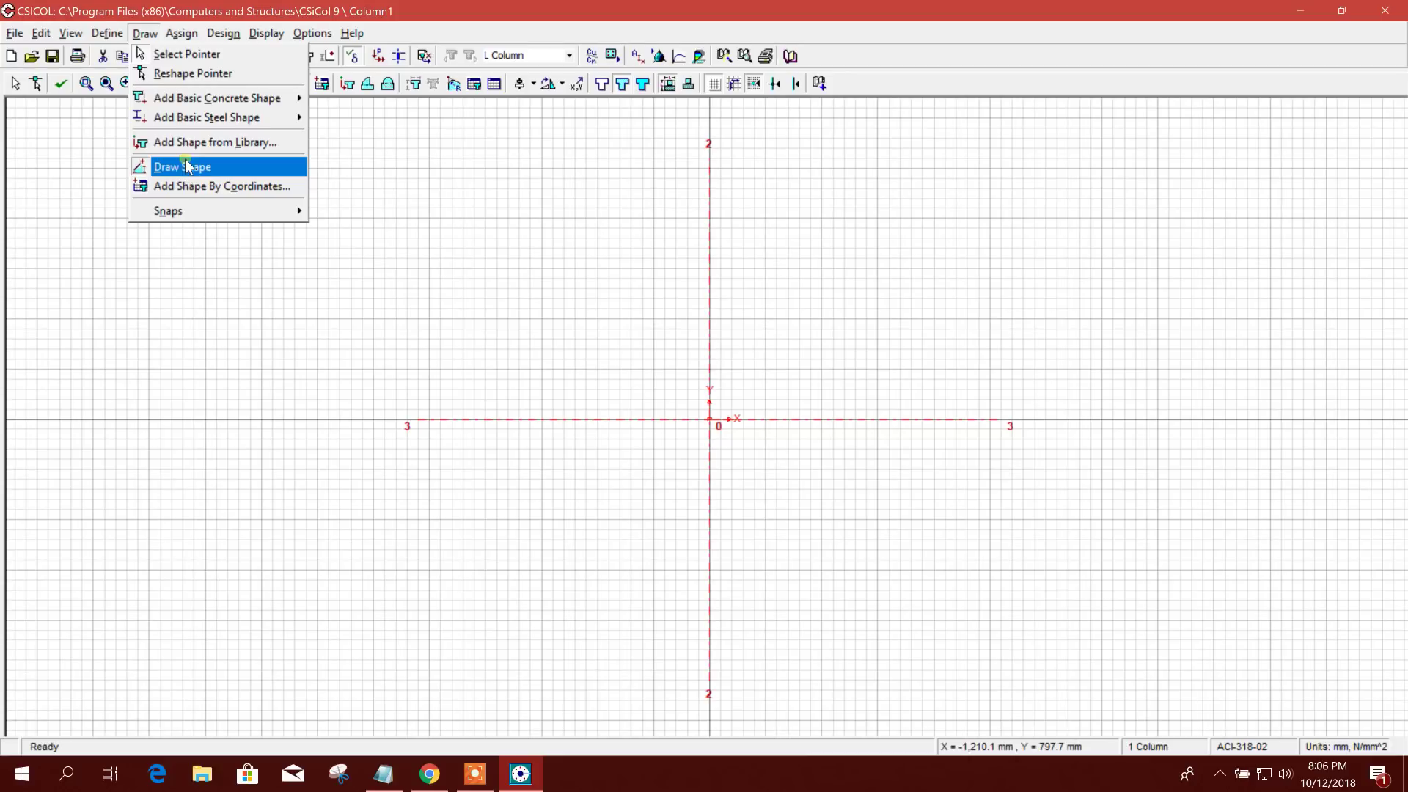
{"action": "mouse_move", "coordinate": [222, 103]}
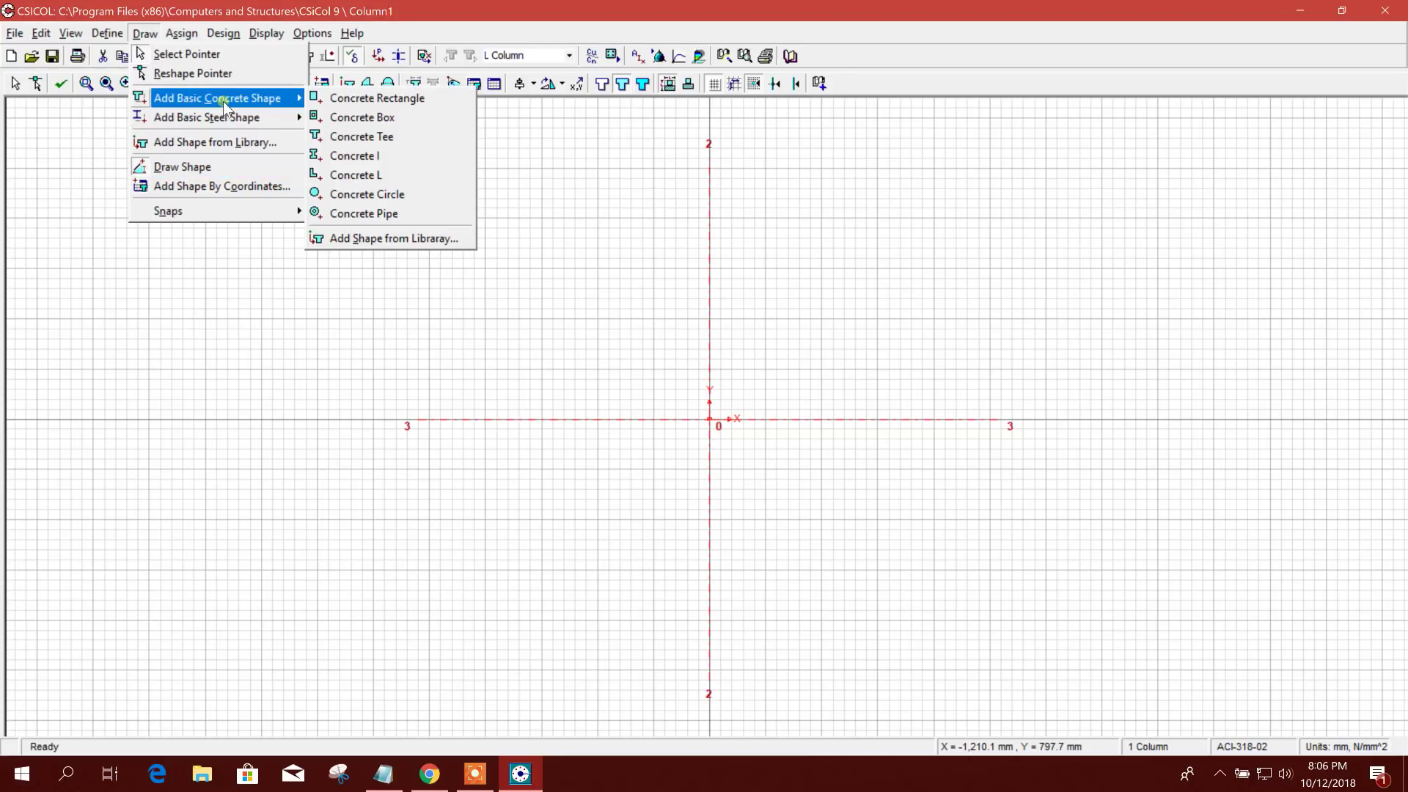
{"action": "left_click", "coordinate": [345, 175]}
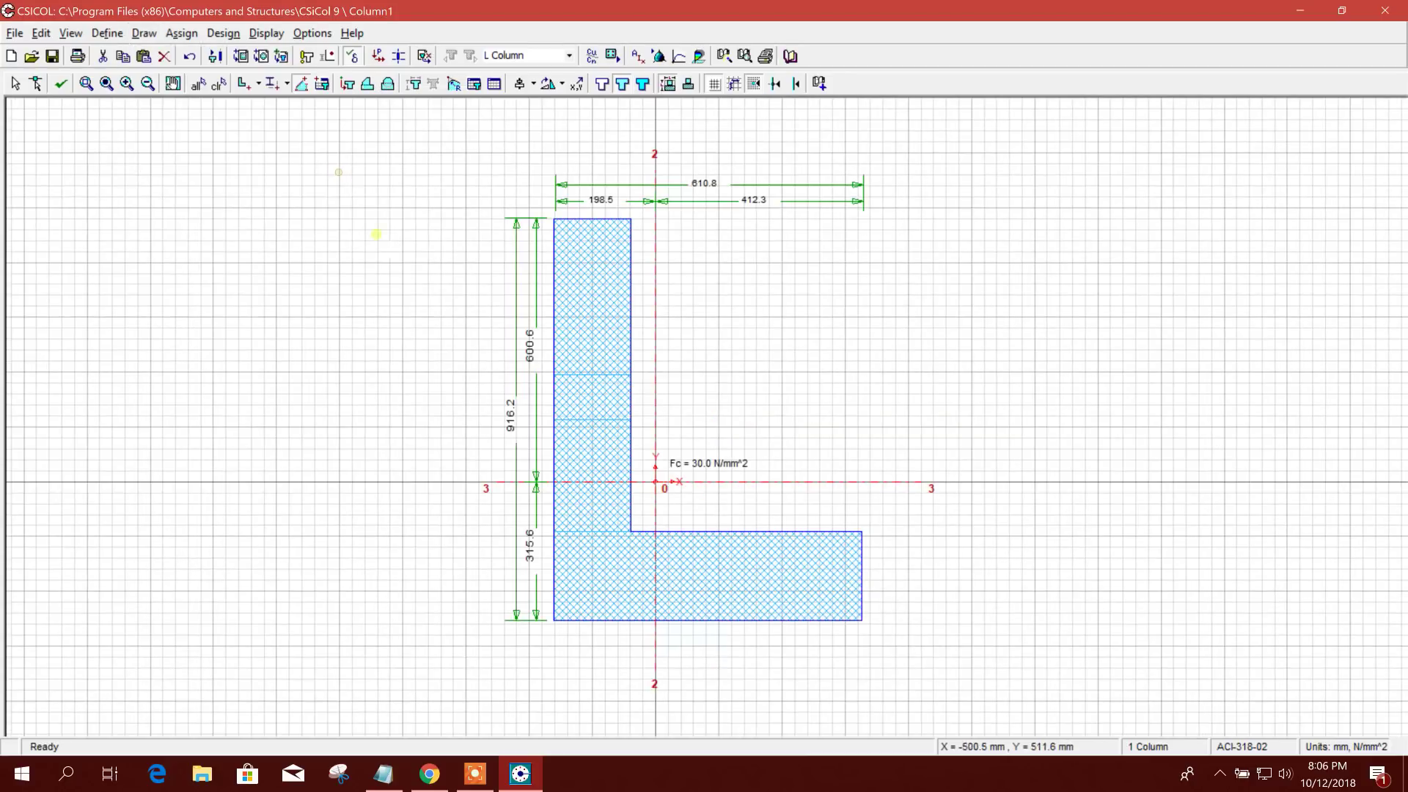
{"action": "left_click", "coordinate": [41, 33]}
{"action": "left_click", "coordinate": [46, 84]}
{"action": "left_click", "coordinate": [594, 263]}
{"action": "right_click", "coordinate": [596, 264]}
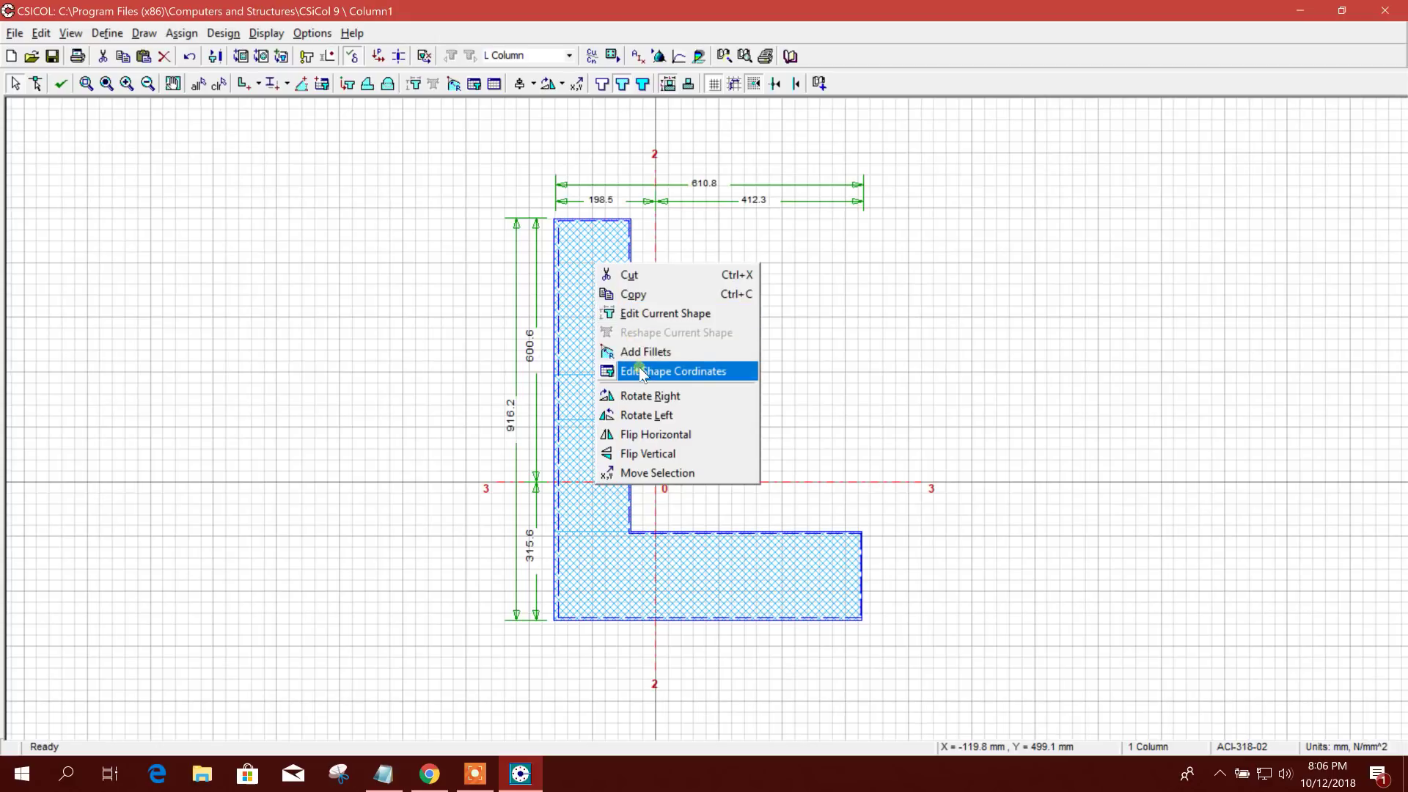
{"action": "left_click", "coordinate": [667, 315]}
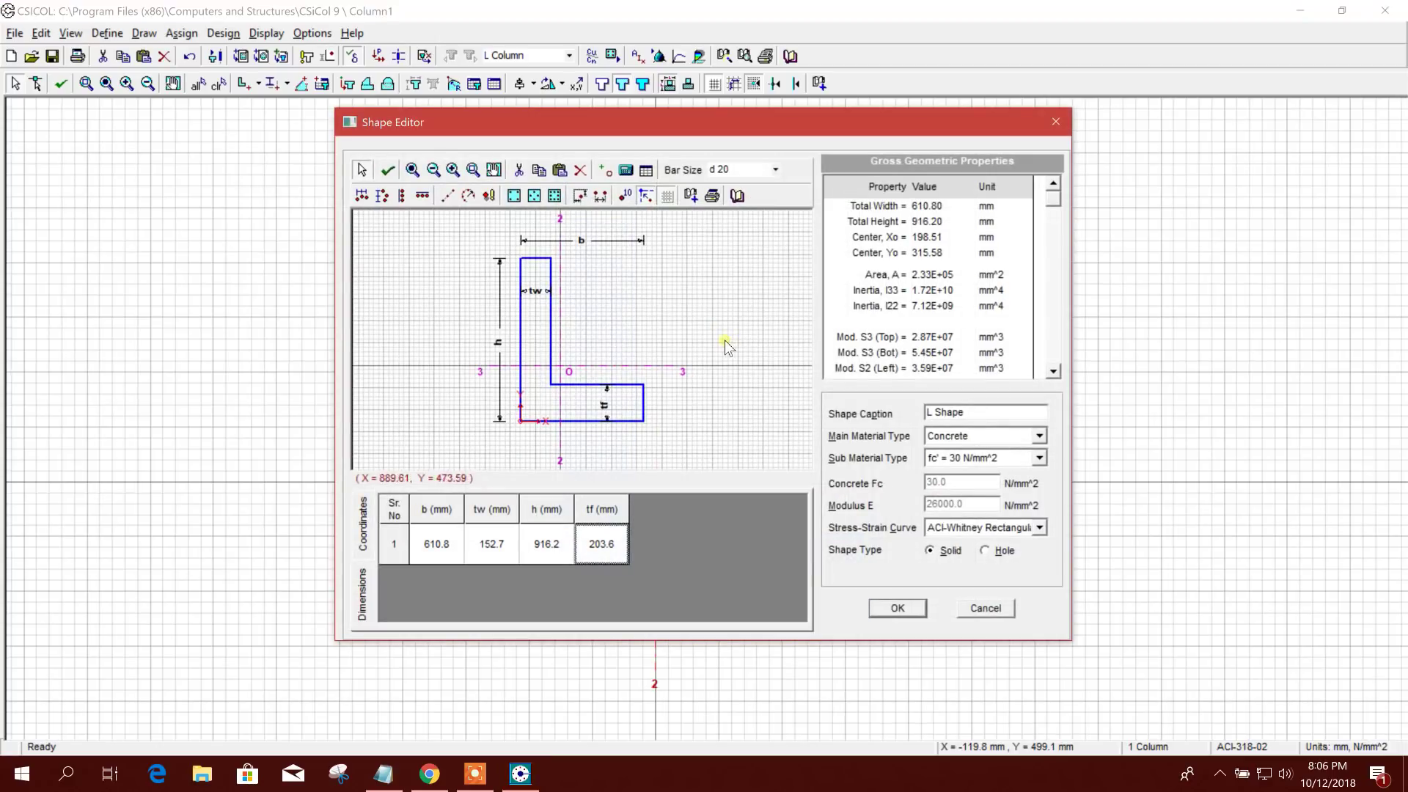
- Set the L section to b 600, tw 200, h 700 and tf 200 mm and redraw it
{"action": "left_click", "coordinate": [459, 550]}
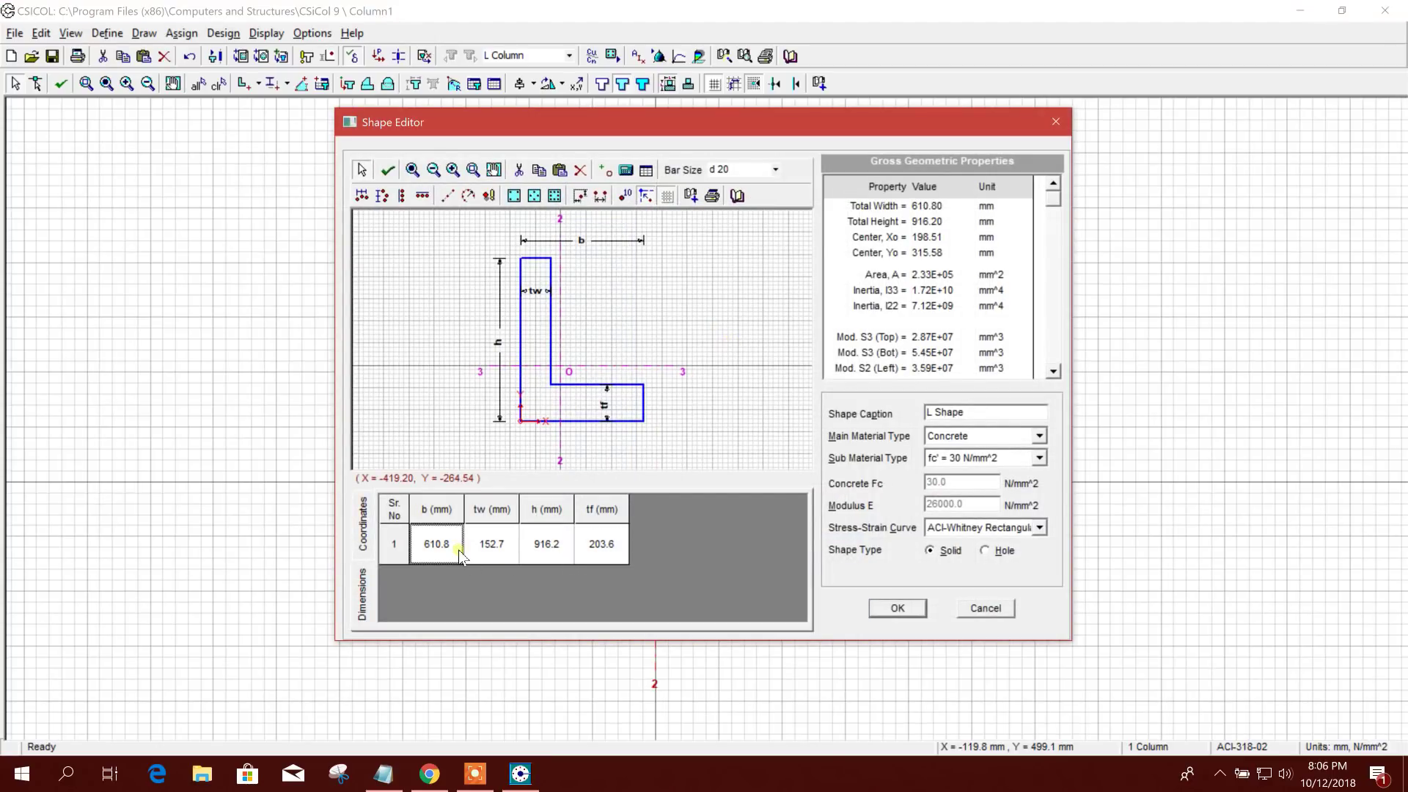
{"action": "type", "text": "600"}
{"action": "left_click", "coordinate": [508, 546]}
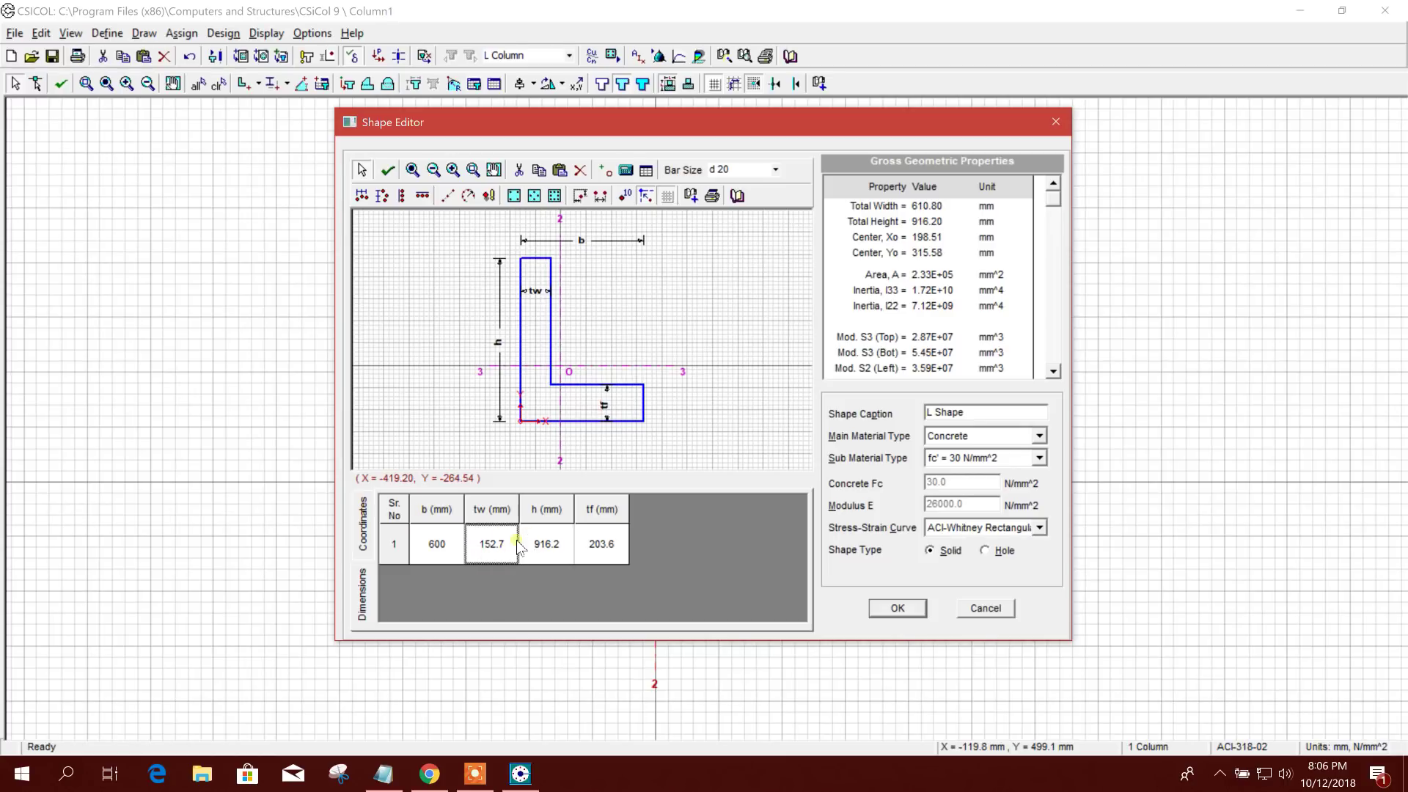
{"action": "type", "text": "200"}
{"action": "left_click", "coordinate": [542, 546]}
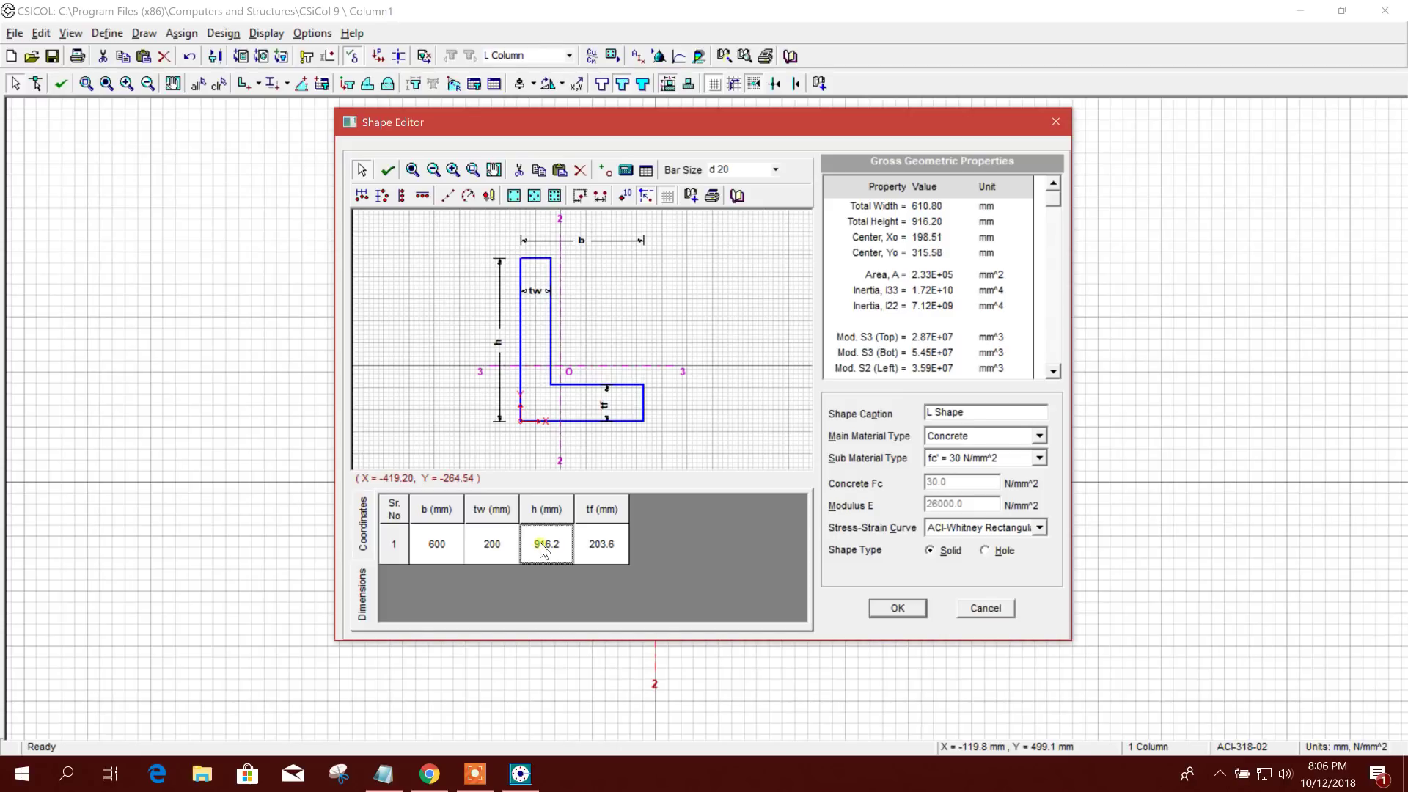
{"action": "type", "text": "700"}
{"action": "left_click", "coordinate": [615, 552]}
{"action": "type", "text": "2"}
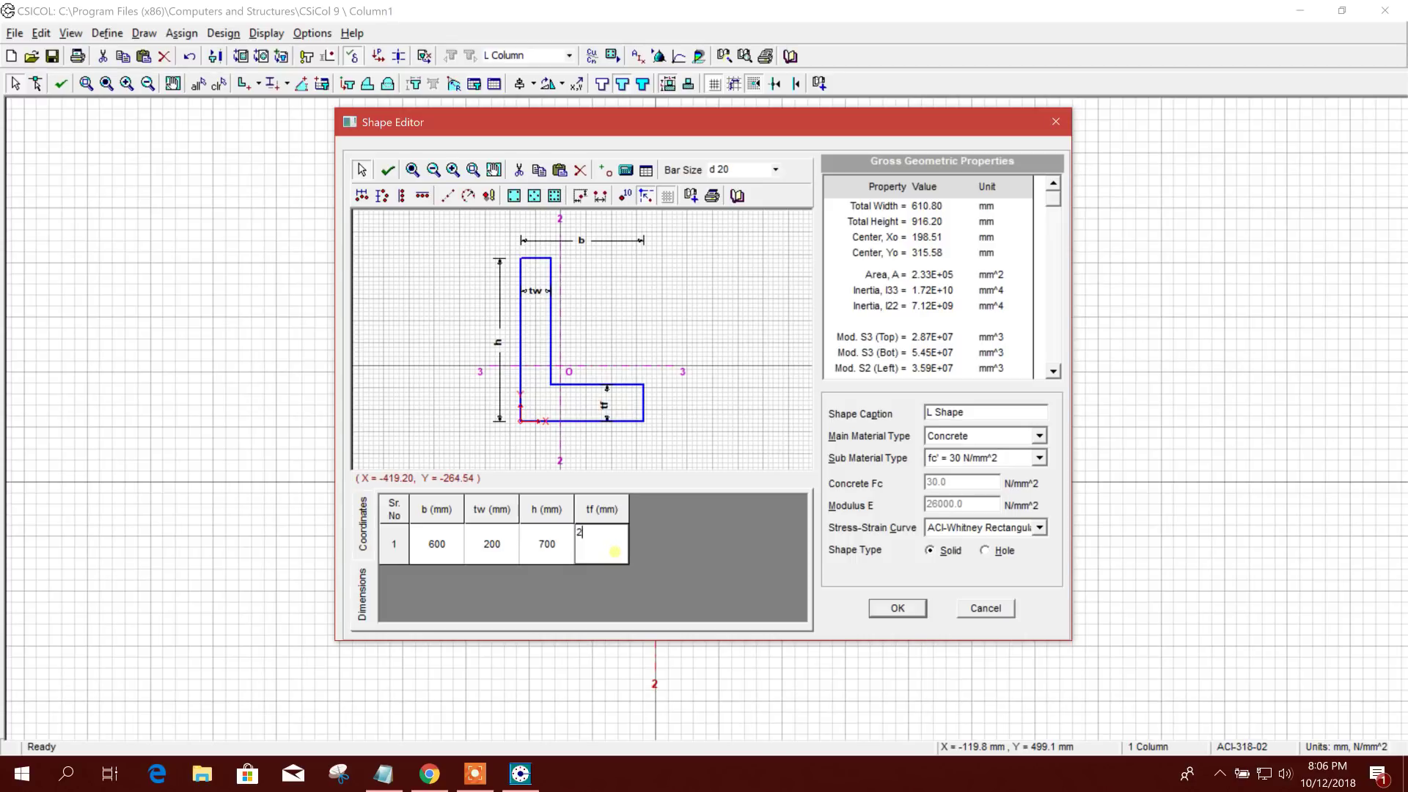
{"action": "type", "text": "00"}
{"action": "left_click", "coordinate": [493, 535]}
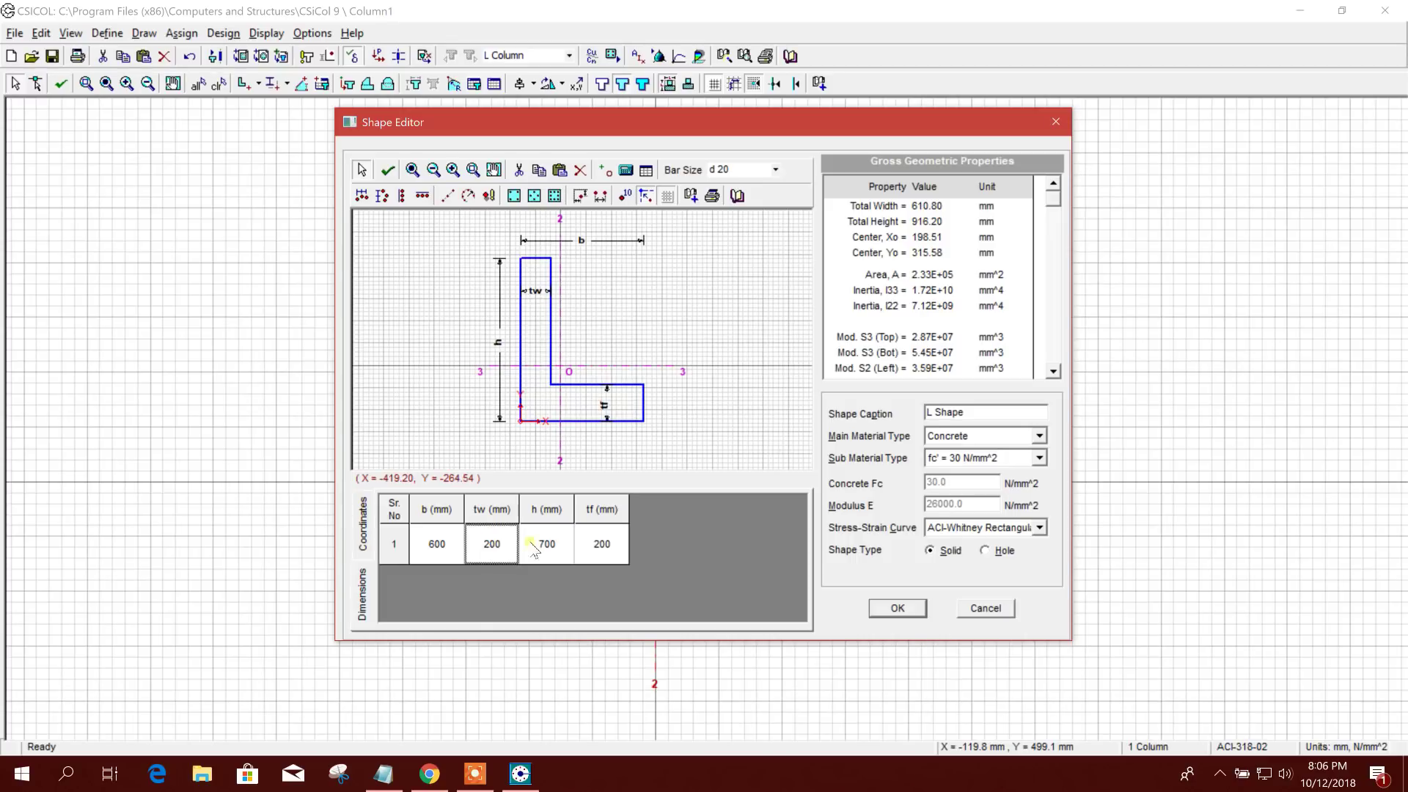
{"action": "left_click", "coordinate": [601, 403]}
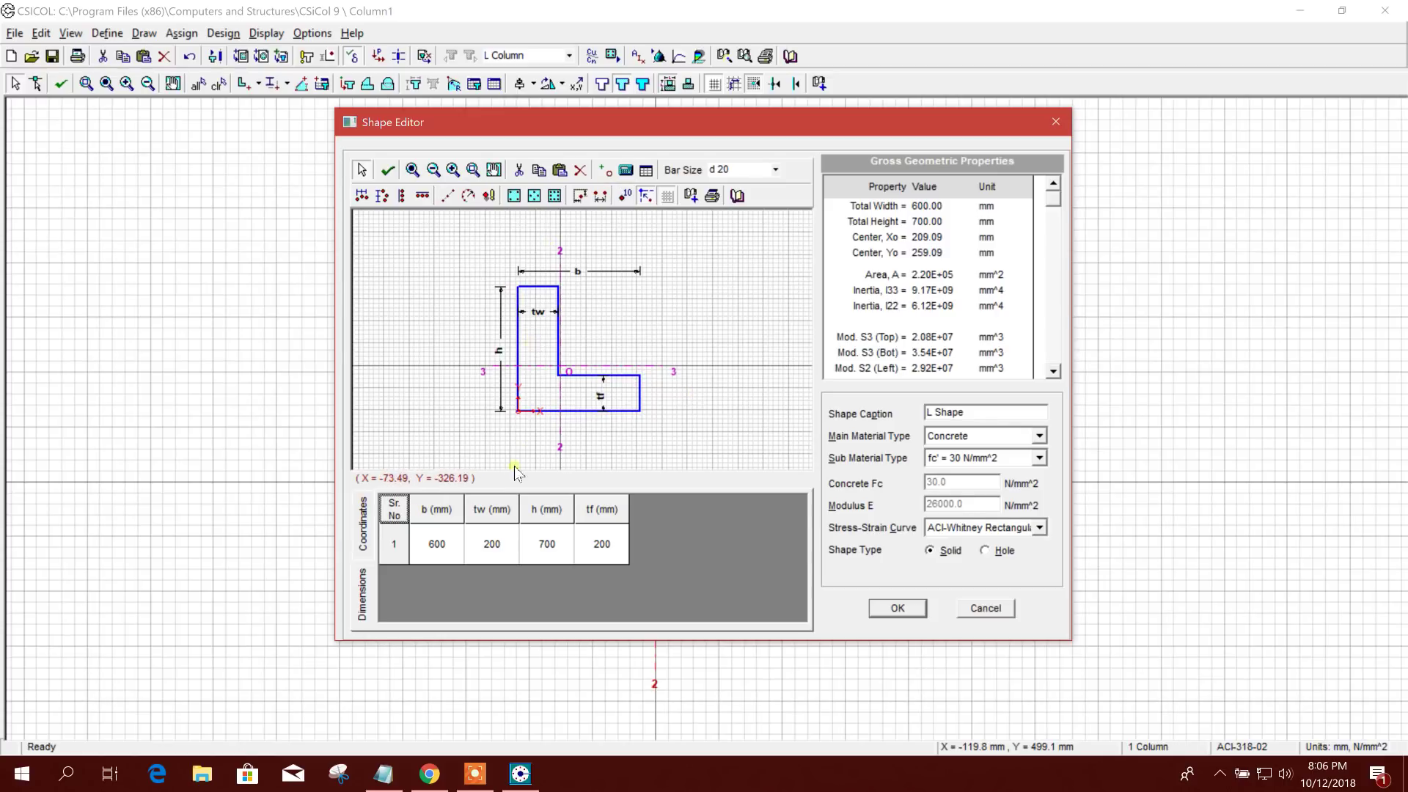
{"action": "left_click", "coordinate": [625, 170]}
- Add 14-d 16 rebars placed around the whole perimeter of the L section
{"action": "left_click_drag", "start_coordinate": [653, 284], "coordinate": [733, 269]}
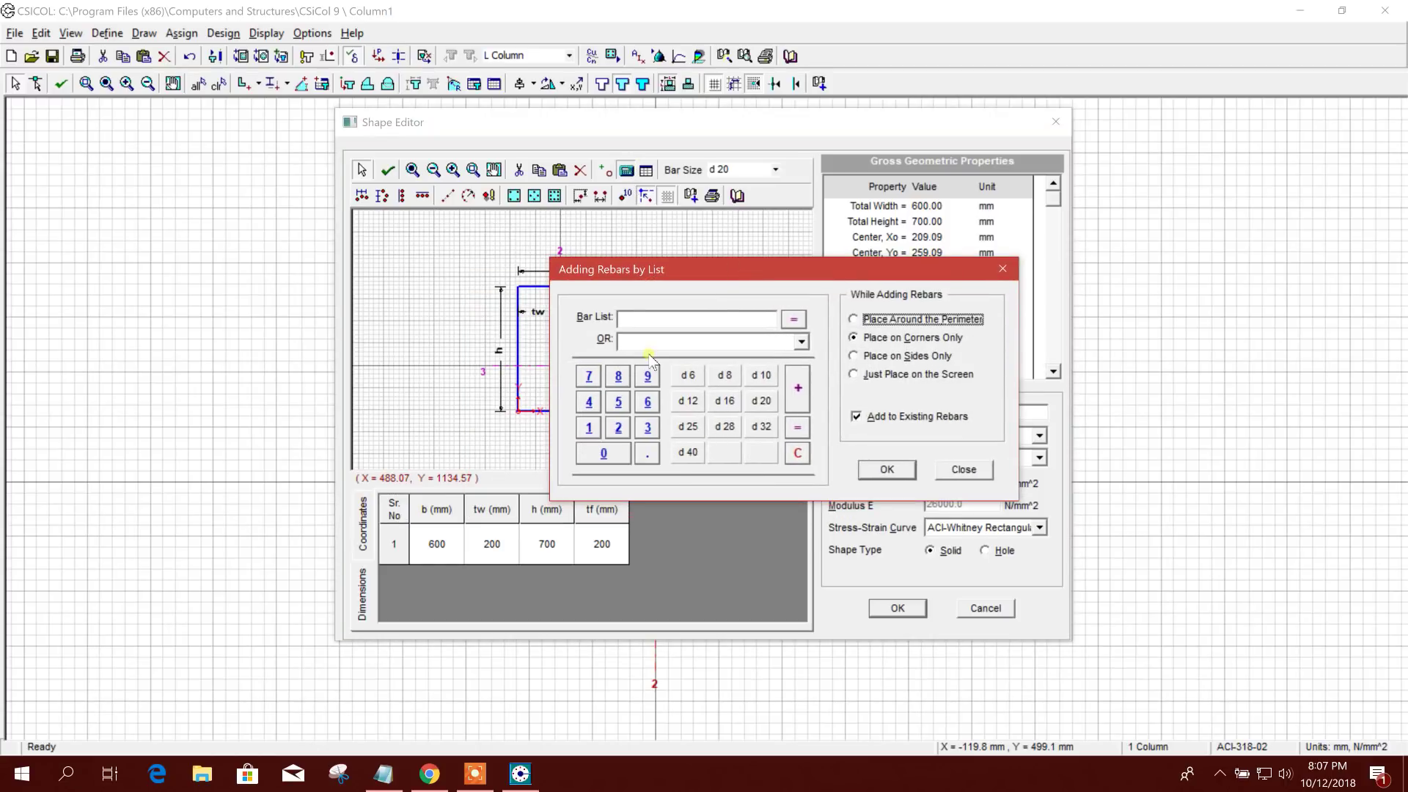
{"action": "left_click", "coordinate": [726, 402]}
{"action": "left_click", "coordinate": [620, 320]}
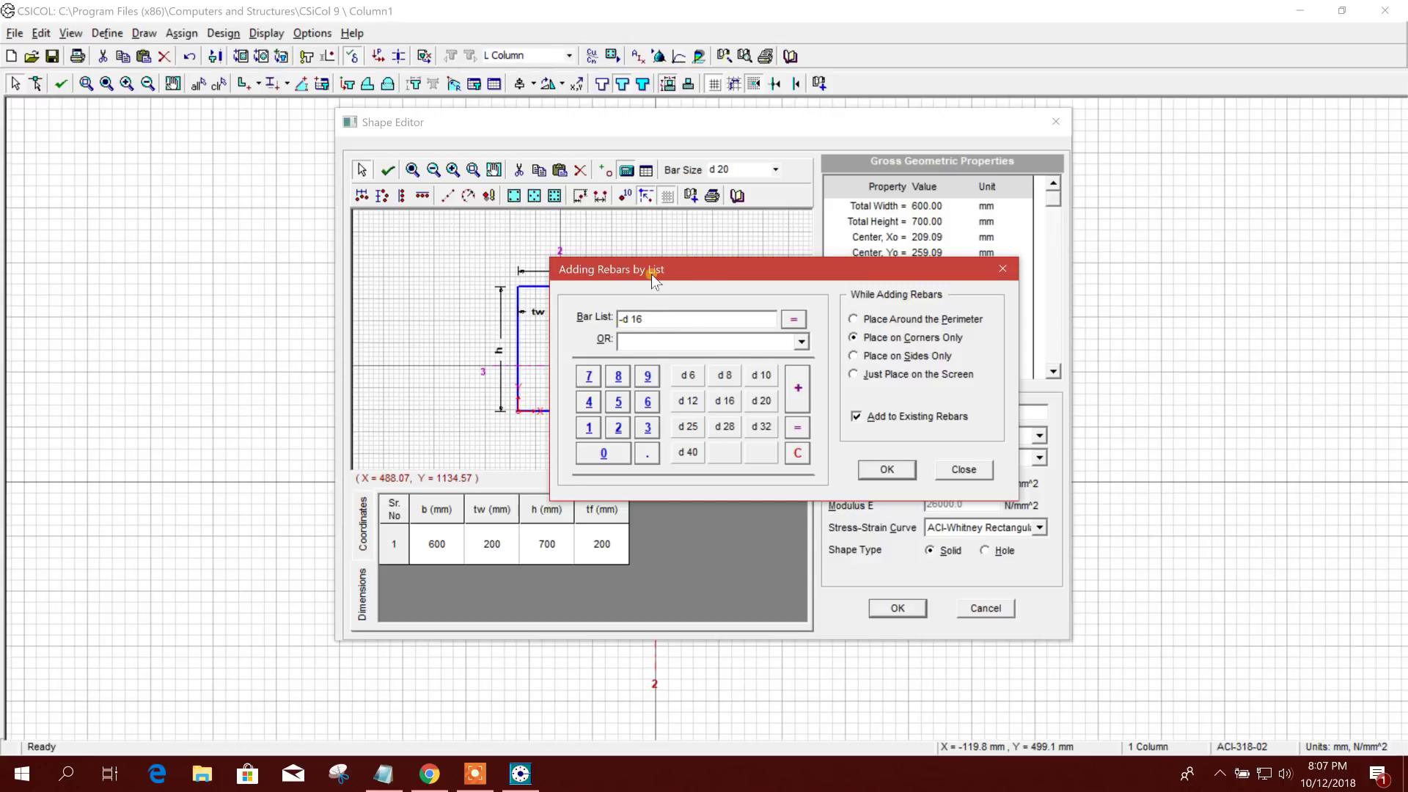
{"action": "left_click_drag", "start_coordinate": [649, 271], "coordinate": [730, 241]}
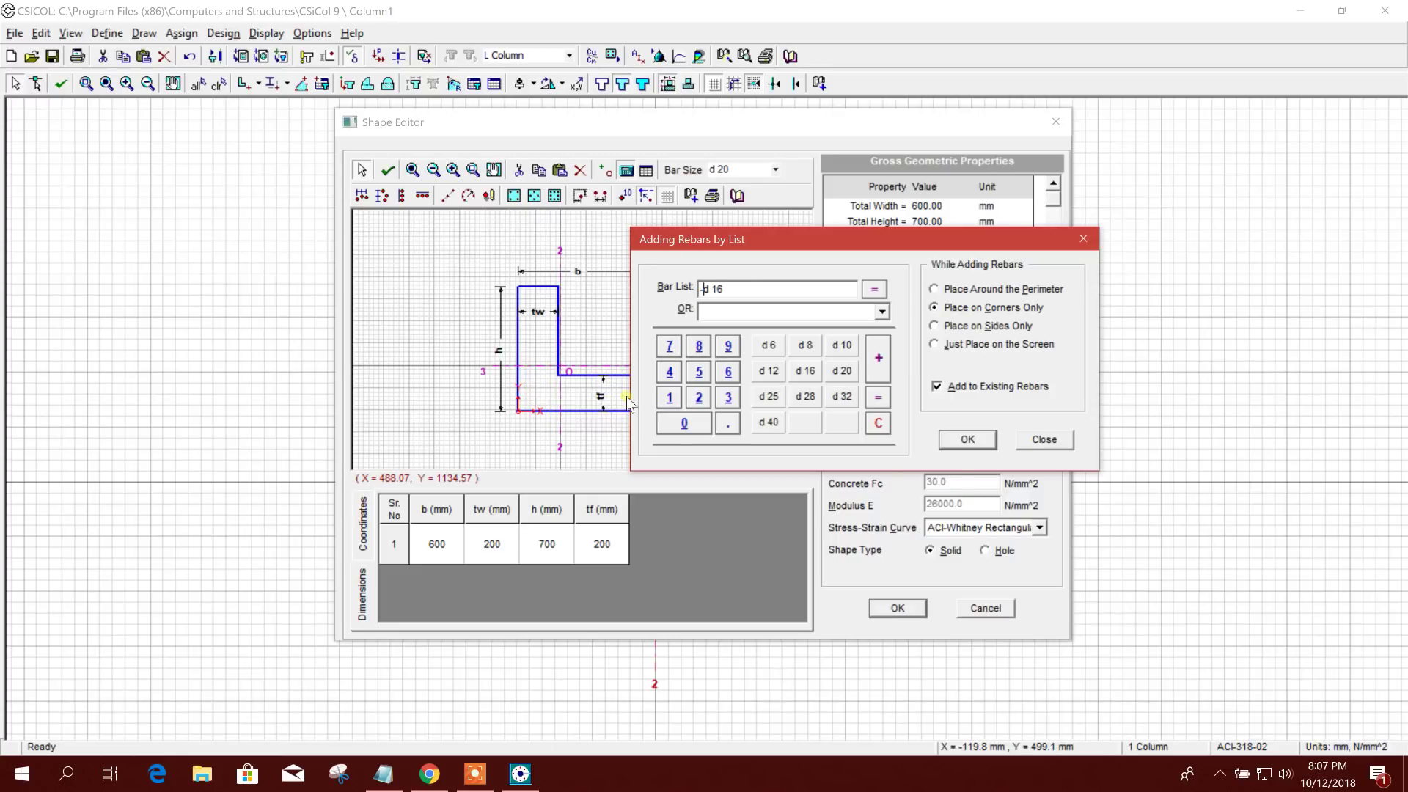
{"action": "left_click_drag", "start_coordinate": [716, 250], "coordinate": [791, 239]}
{"action": "left_click", "coordinate": [775, 277]}
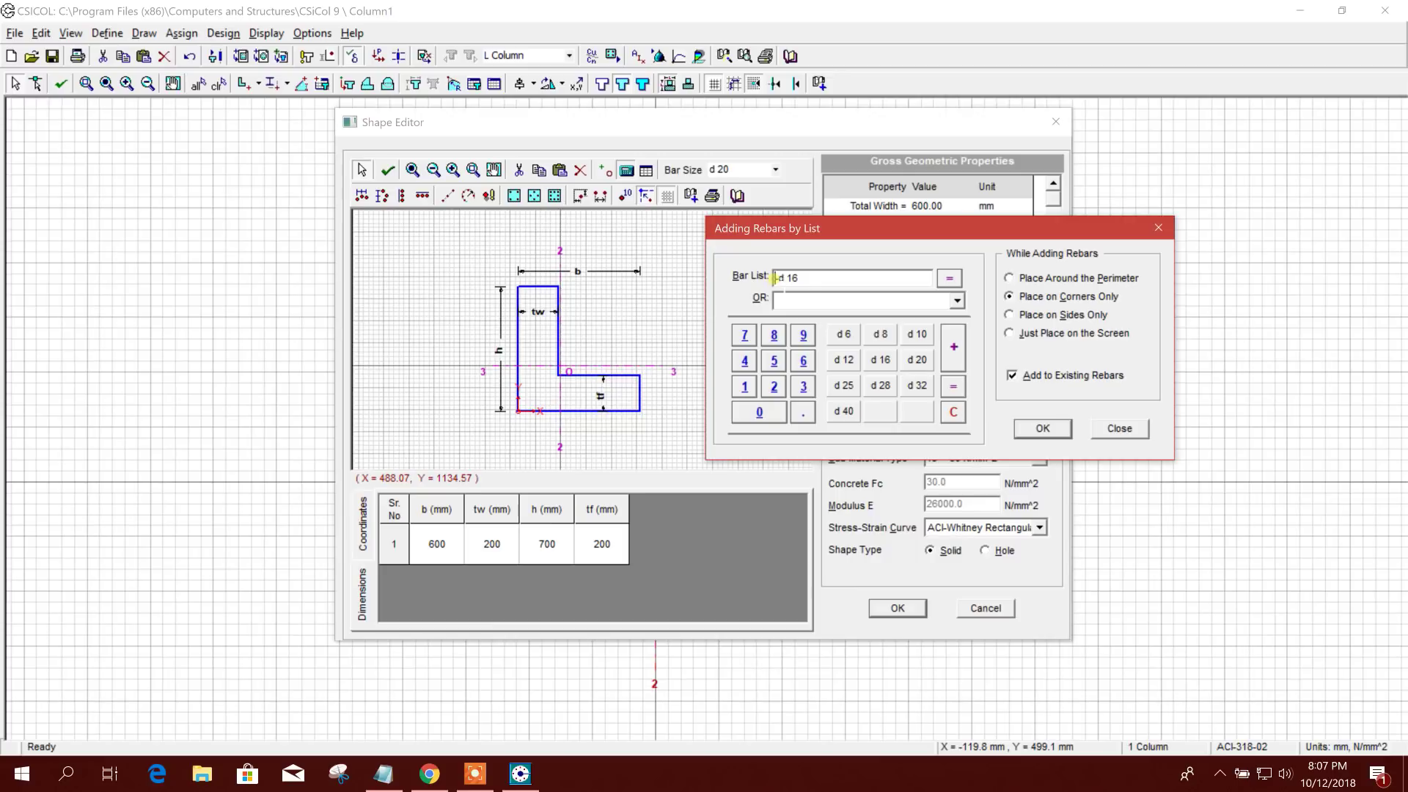
{"action": "type", "text": "14"}
{"action": "left_click_drag", "start_coordinate": [877, 230], "coordinate": [832, 139]}
{"action": "left_click", "coordinate": [965, 188]}
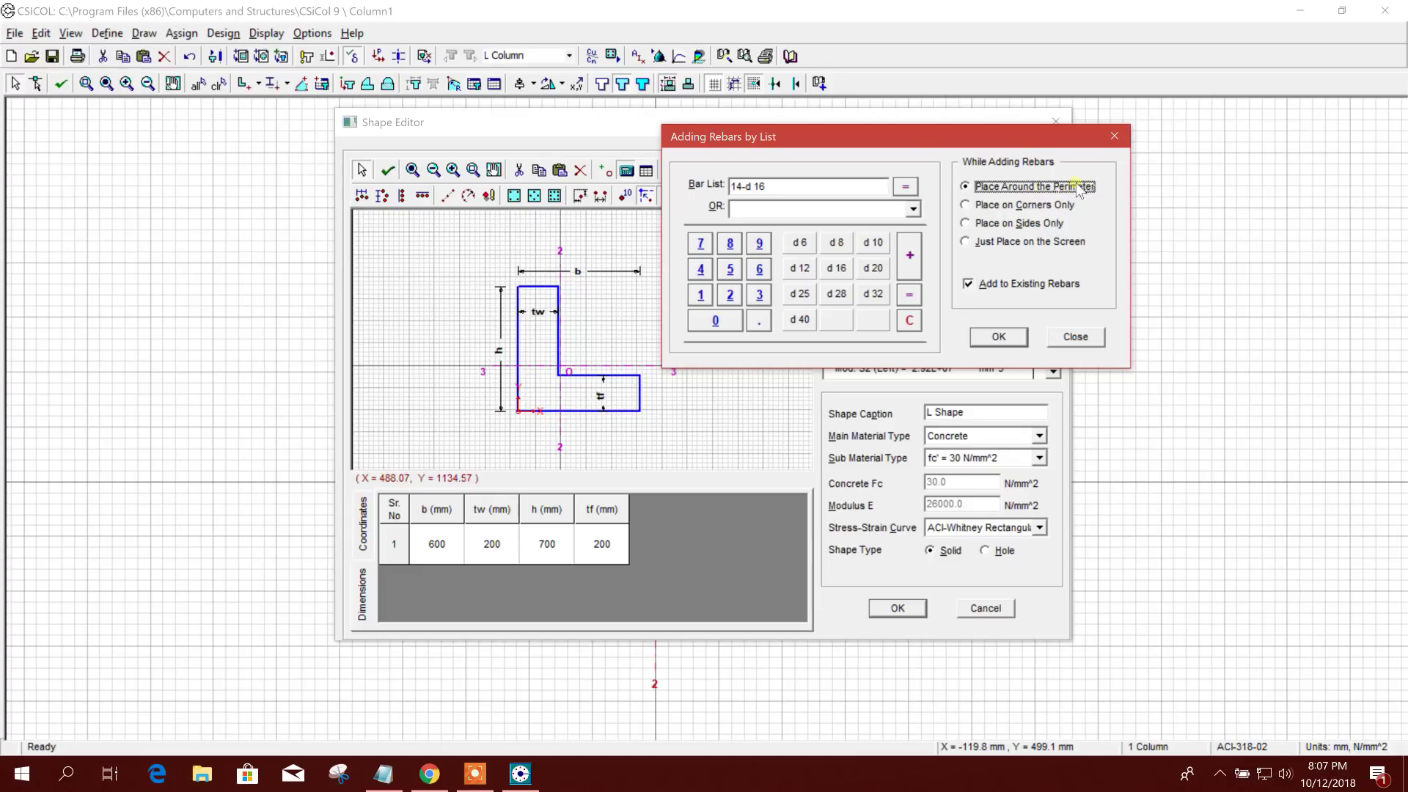
{"action": "left_click", "coordinate": [902, 186]}
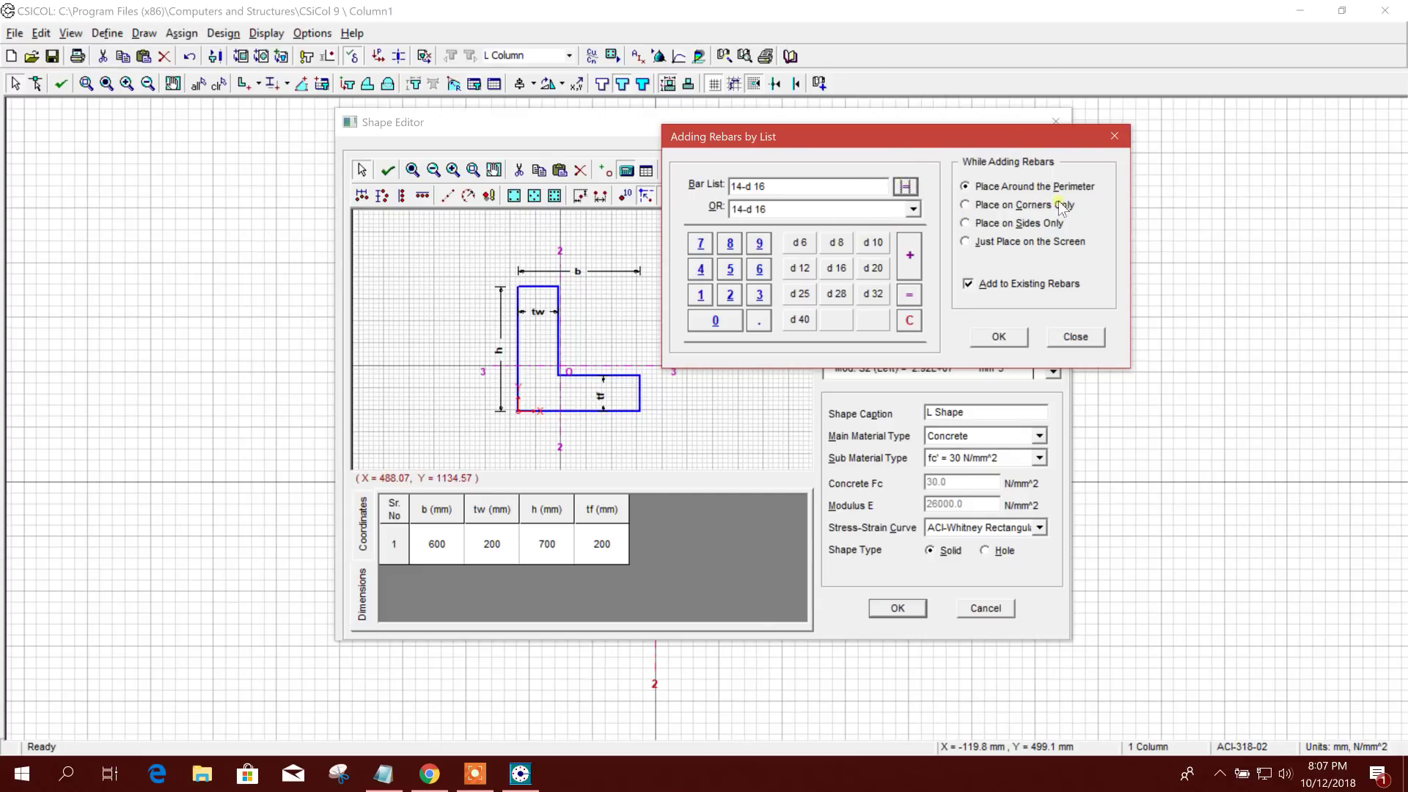
{"action": "left_click", "coordinate": [1012, 287]}
{"action": "left_click", "coordinate": [1000, 335]}
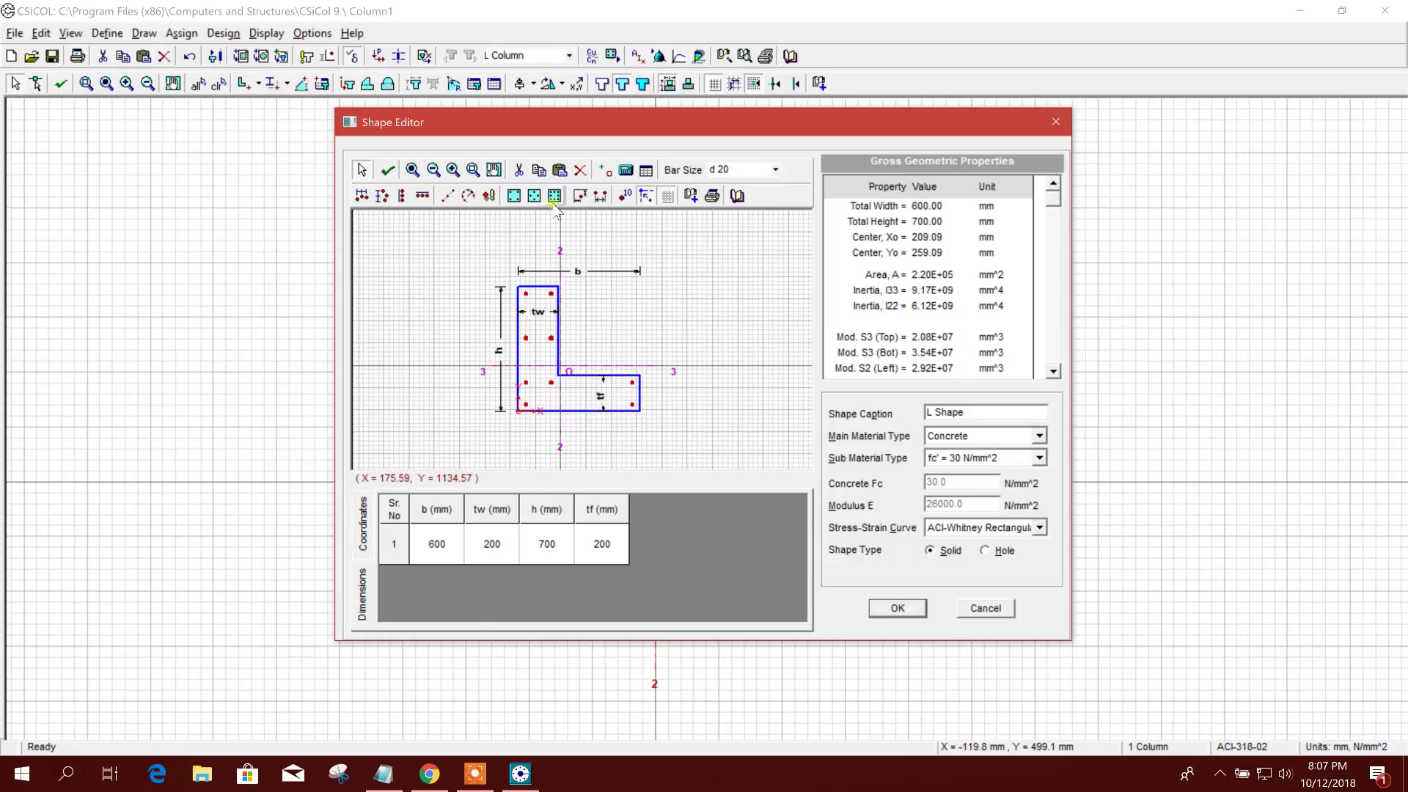
- Add one rebar in the L's flange and delete two rebars from the web
{"action": "left_click", "coordinate": [605, 170]}
{"action": "left_click", "coordinate": [595, 381]}
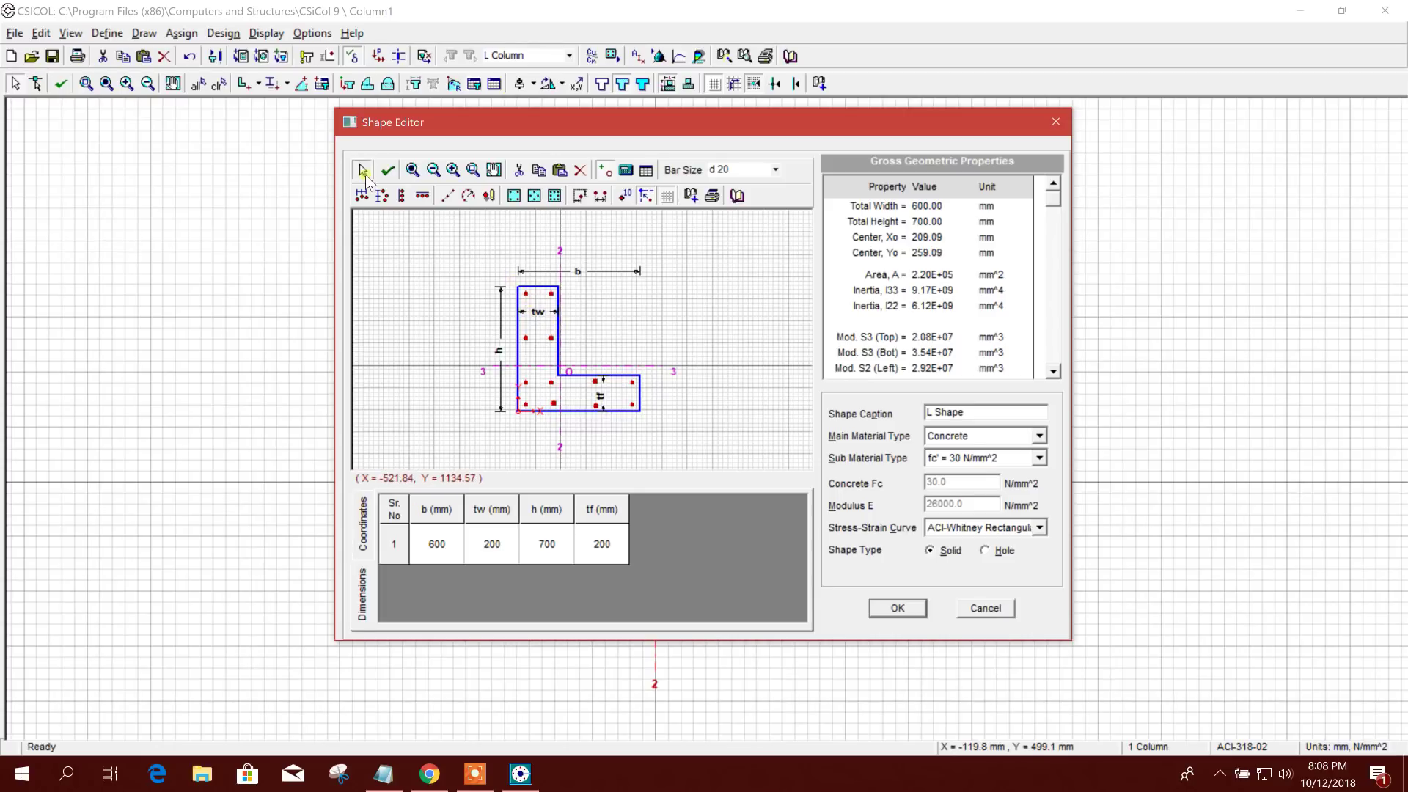
{"action": "left_click", "coordinate": [551, 337]}
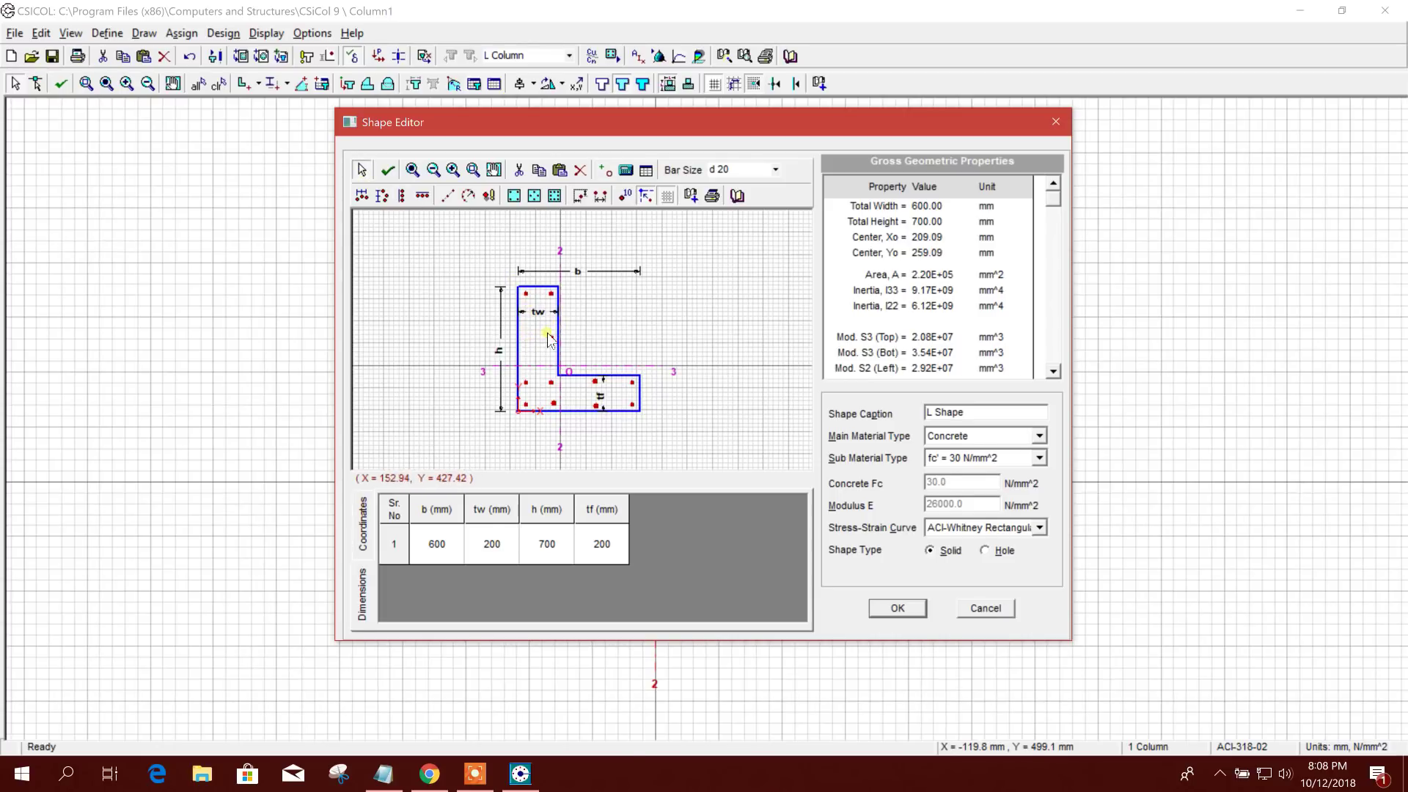
{"action": "key", "text": "Delete"}
- Select all the rebars in the L section
{"action": "left_click", "coordinate": [361, 170]}
{"action": "left_click_drag", "start_coordinate": [501, 273], "coordinate": [536, 449]}
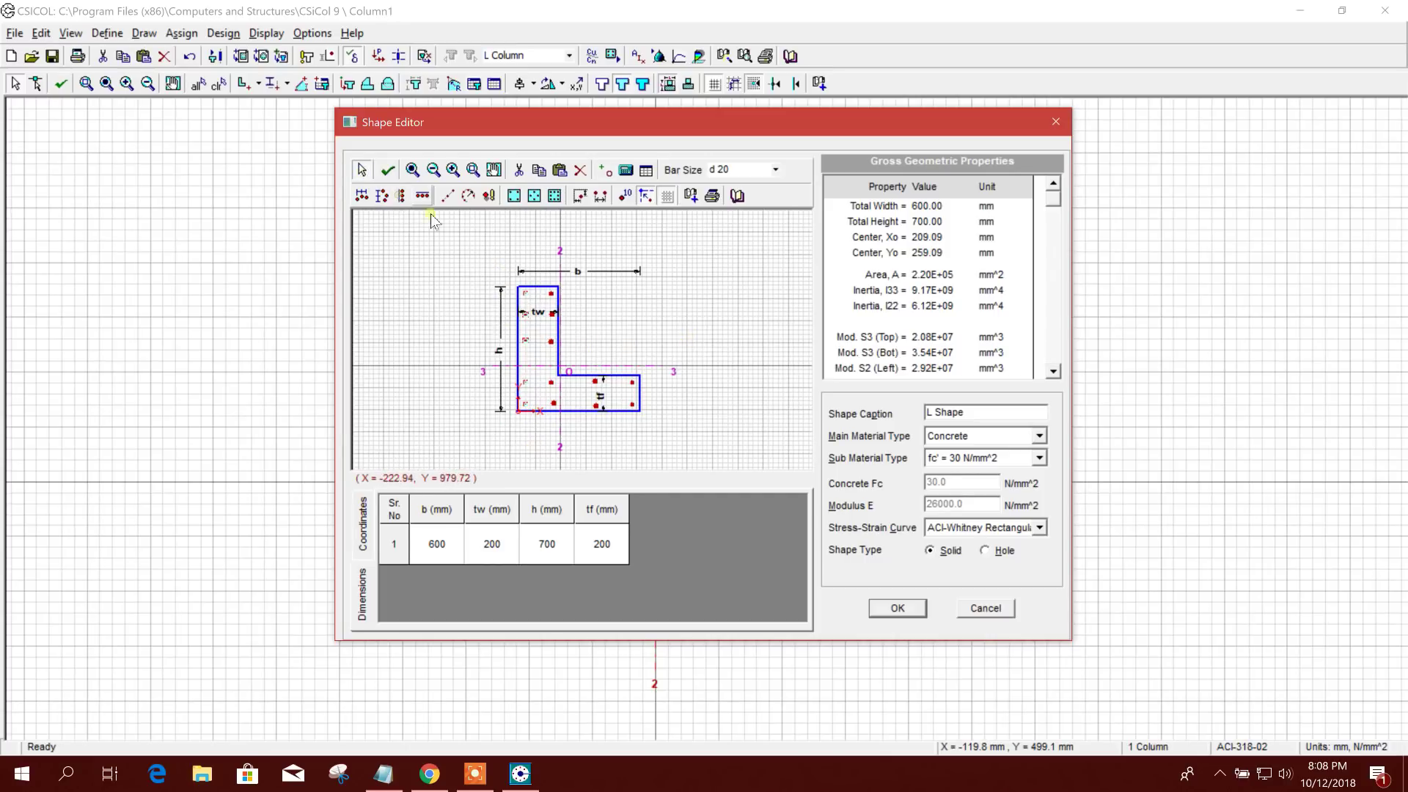
{"action": "left_click_drag", "start_coordinate": [545, 278], "coordinate": [566, 440]}
{"action": "left_click", "coordinate": [646, 329]}
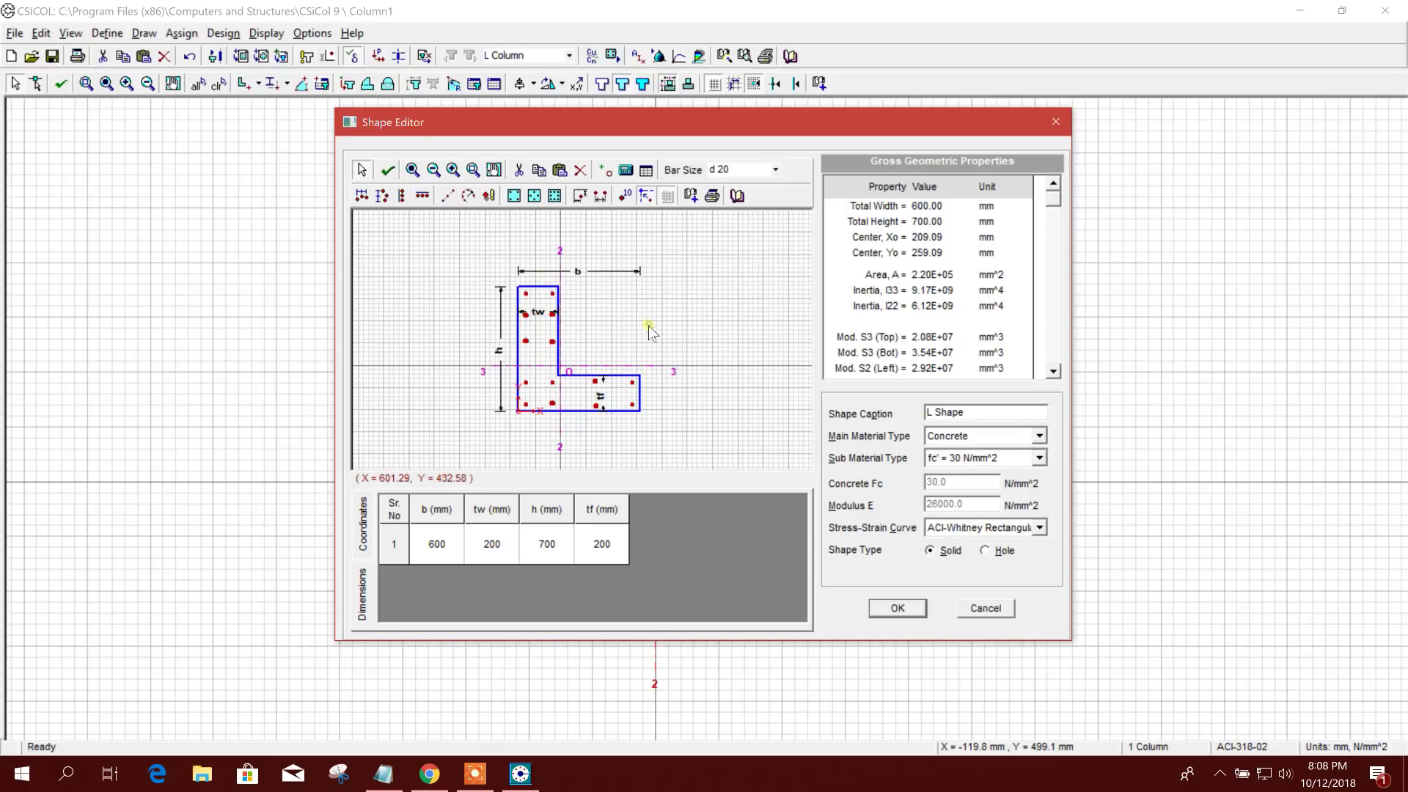
{"action": "left_click_drag", "start_coordinate": [514, 397], "coordinate": [669, 424]}
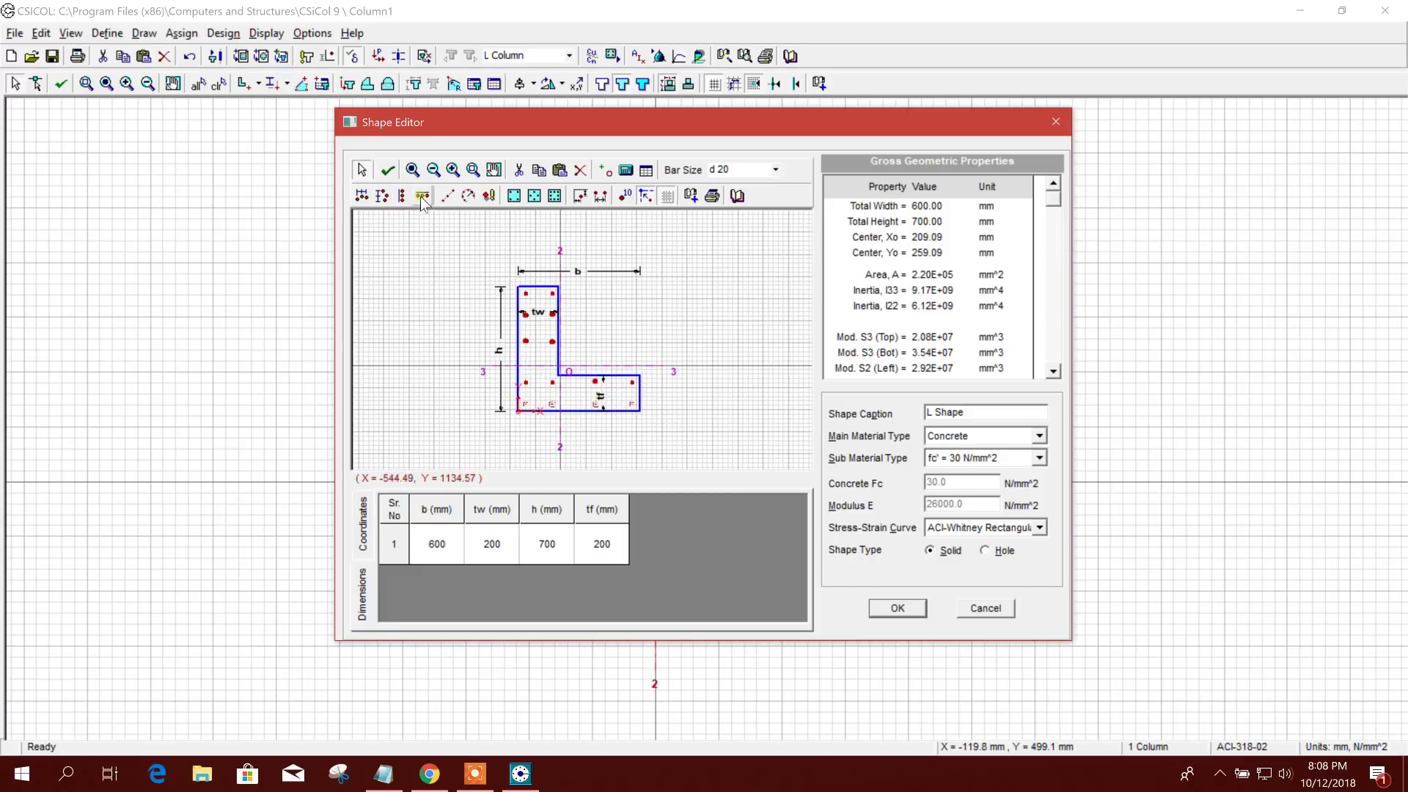
{"action": "left_click_drag", "start_coordinate": [551, 370], "coordinate": [653, 396]}
{"action": "left_click", "coordinate": [425, 197]}
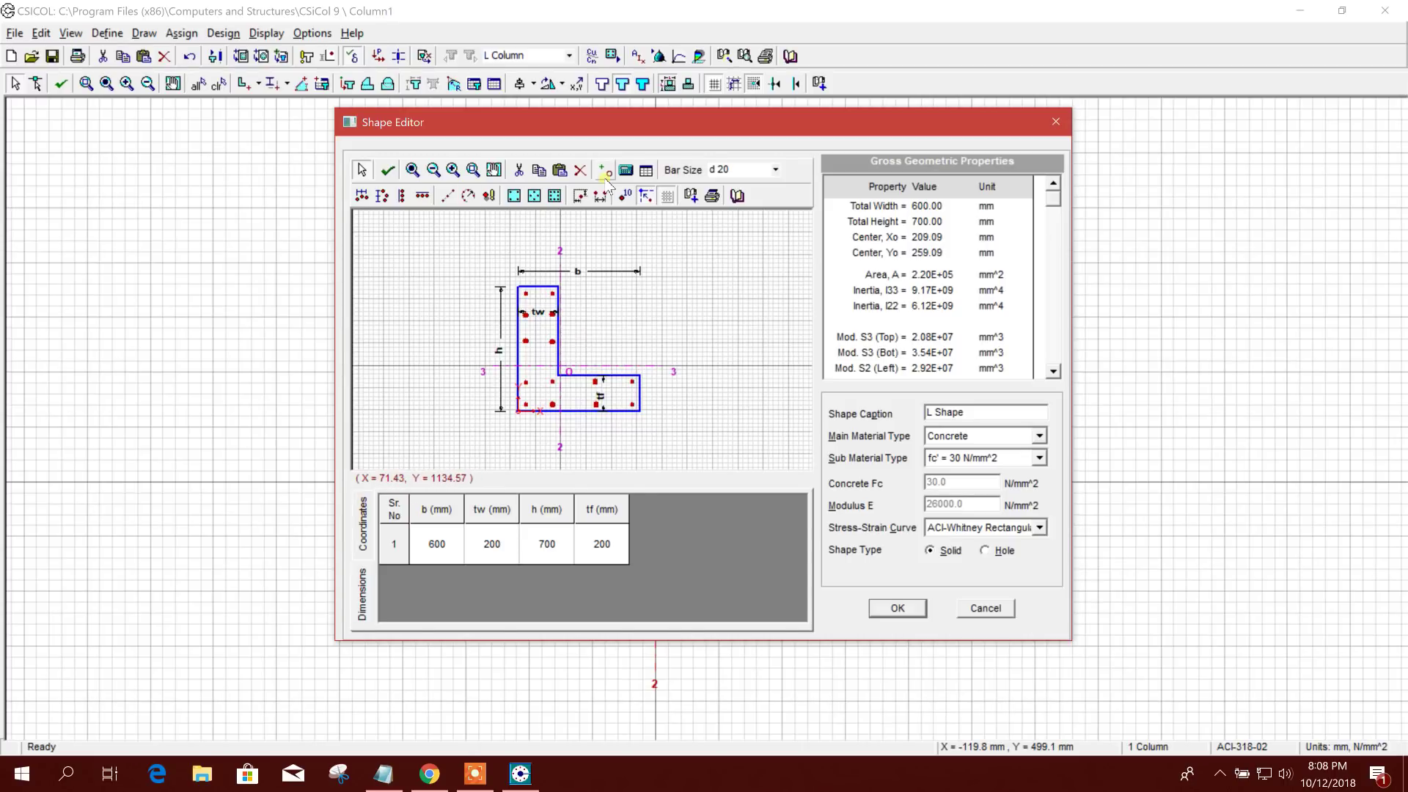
{"action": "left_click_drag", "start_coordinate": [468, 271], "coordinate": [668, 440]}
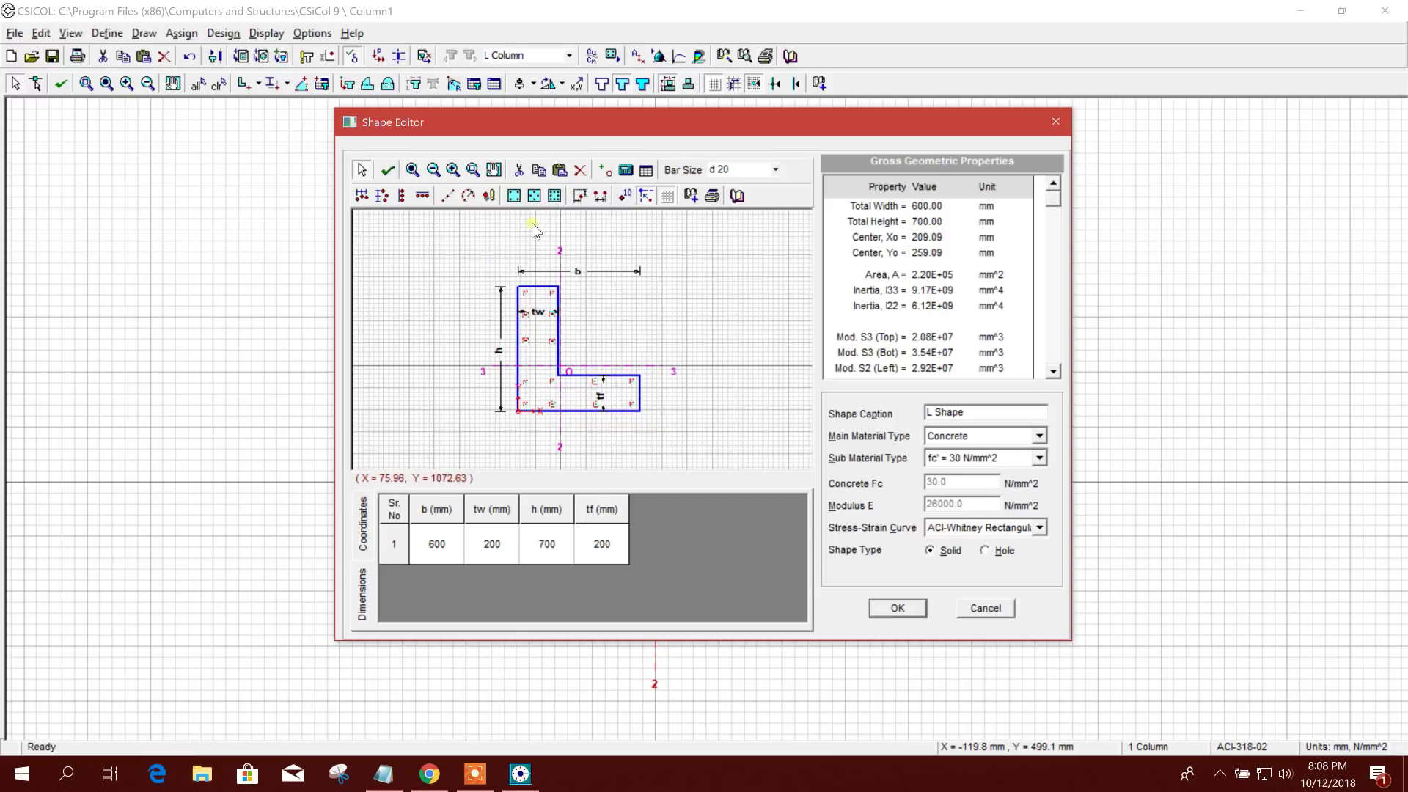
- Set the selected rebars' offset from edge to 3 and finish editing the section
{"action": "left_click", "coordinate": [579, 195]}
{"action": "left_click_drag", "start_coordinate": [568, 227], "coordinate": [601, 221]}
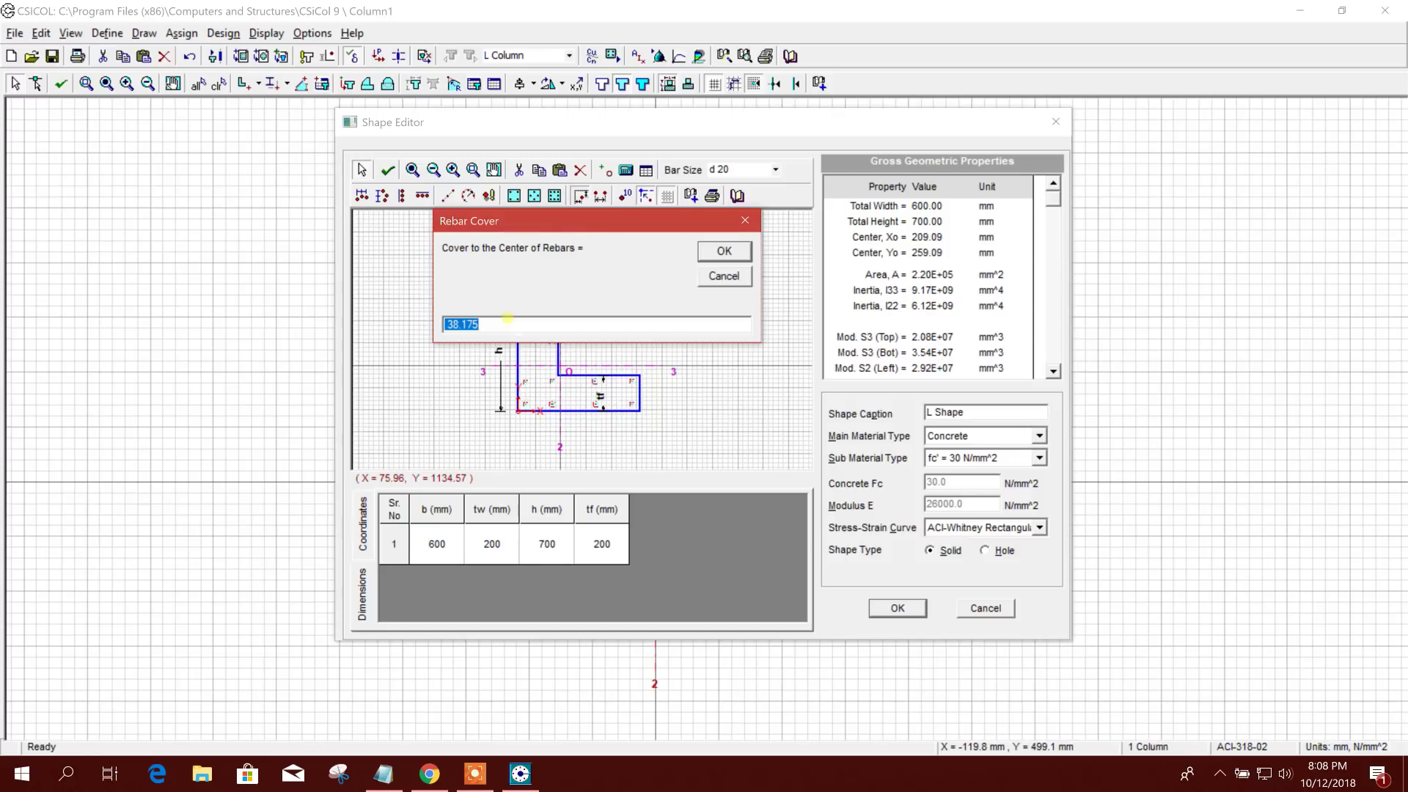
{"action": "type", "text": "35"}
{"action": "left_click", "coordinate": [724, 252]}
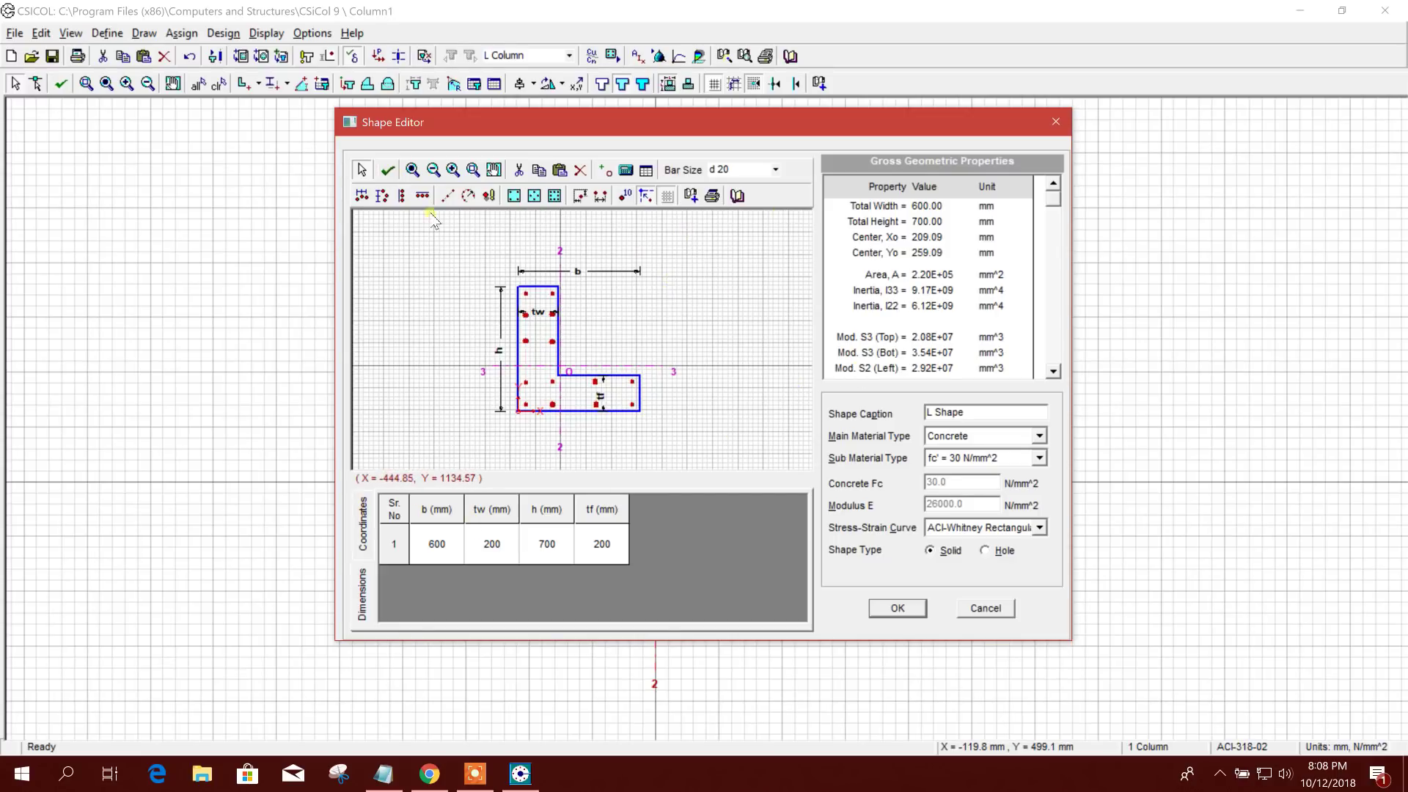
{"action": "left_click", "coordinate": [909, 608]}
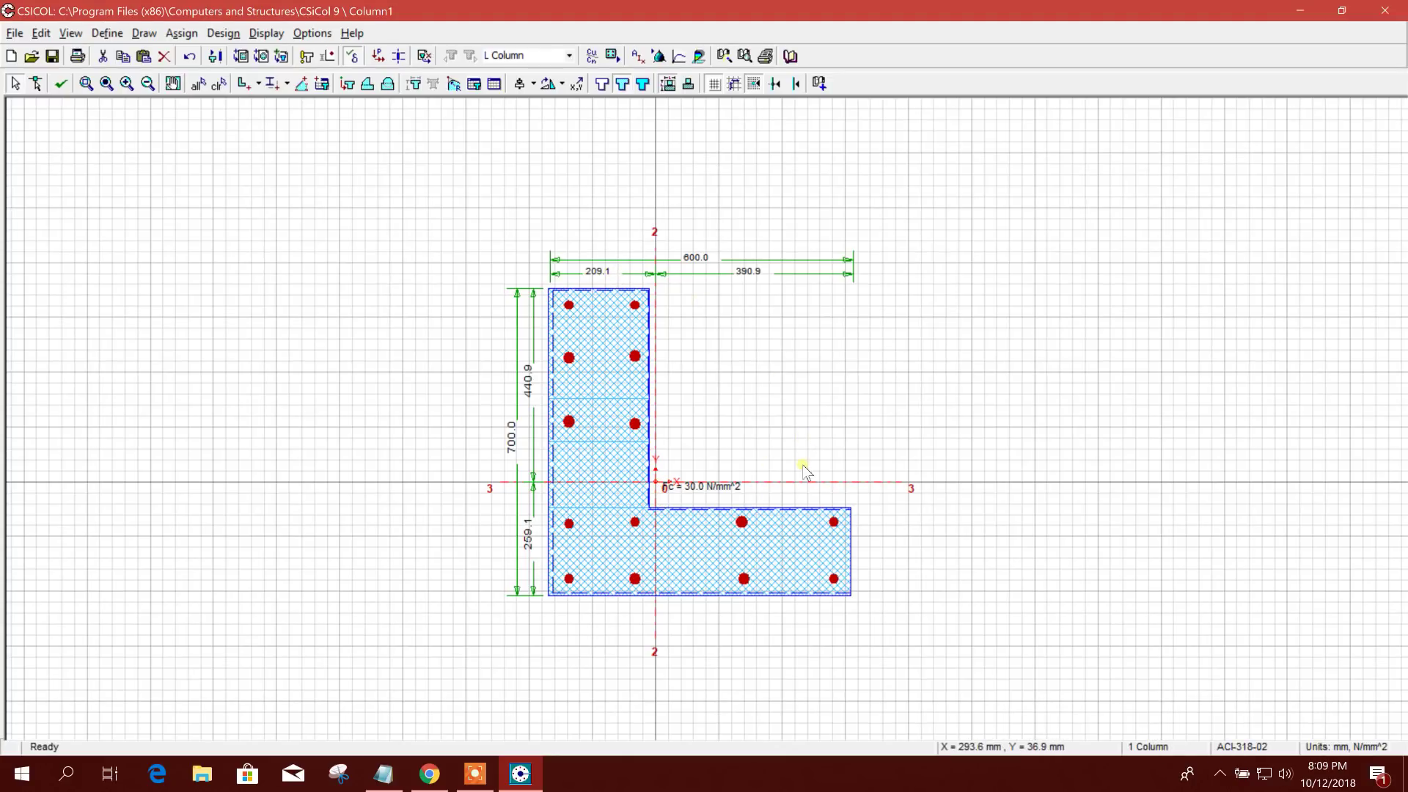
- Reopen the L section in the Shape Editor via Edit Current Shape
{"action": "right_click", "coordinate": [606, 311]}
{"action": "left_click", "coordinate": [571, 323]}
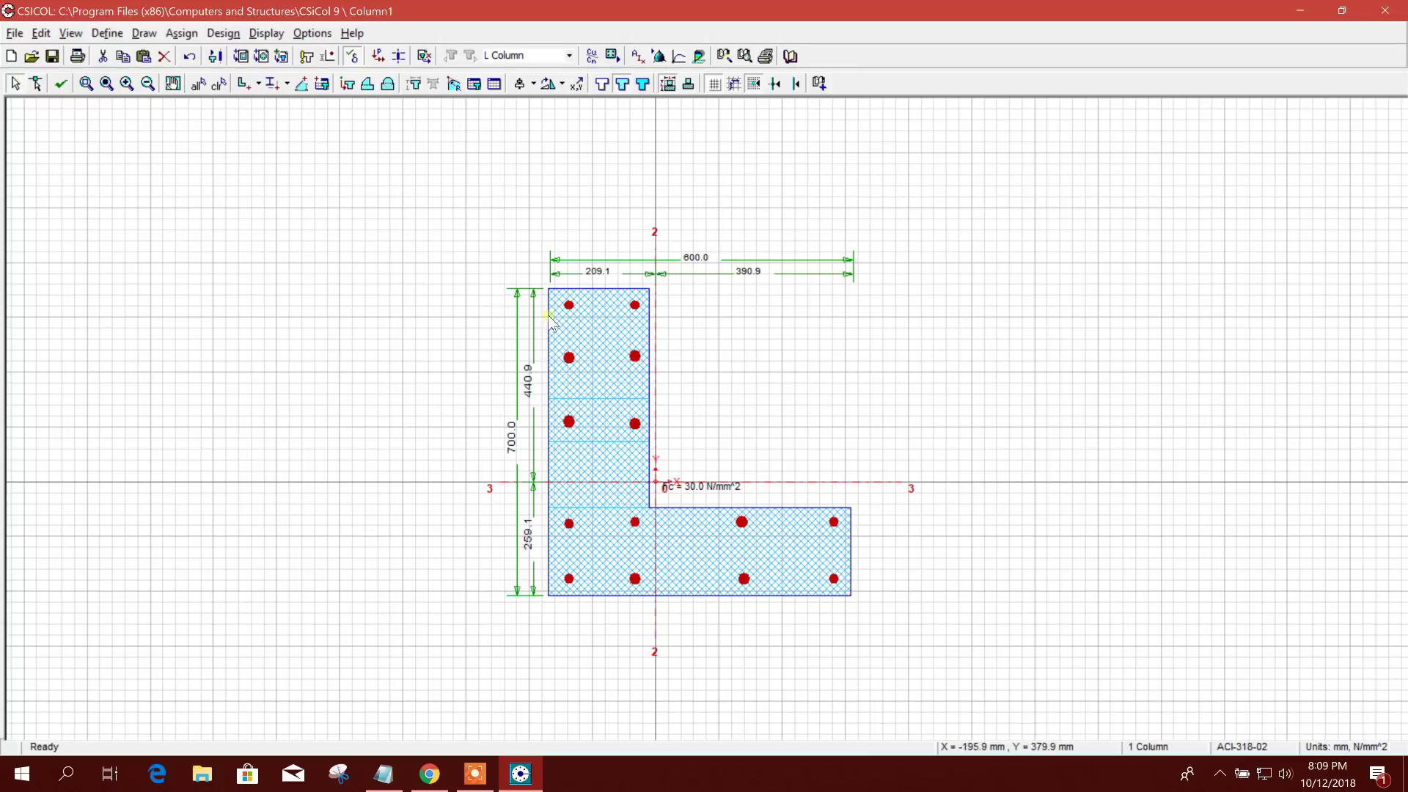
{"action": "right_click", "coordinate": [614, 323]}
{"action": "left_click", "coordinate": [664, 375]}
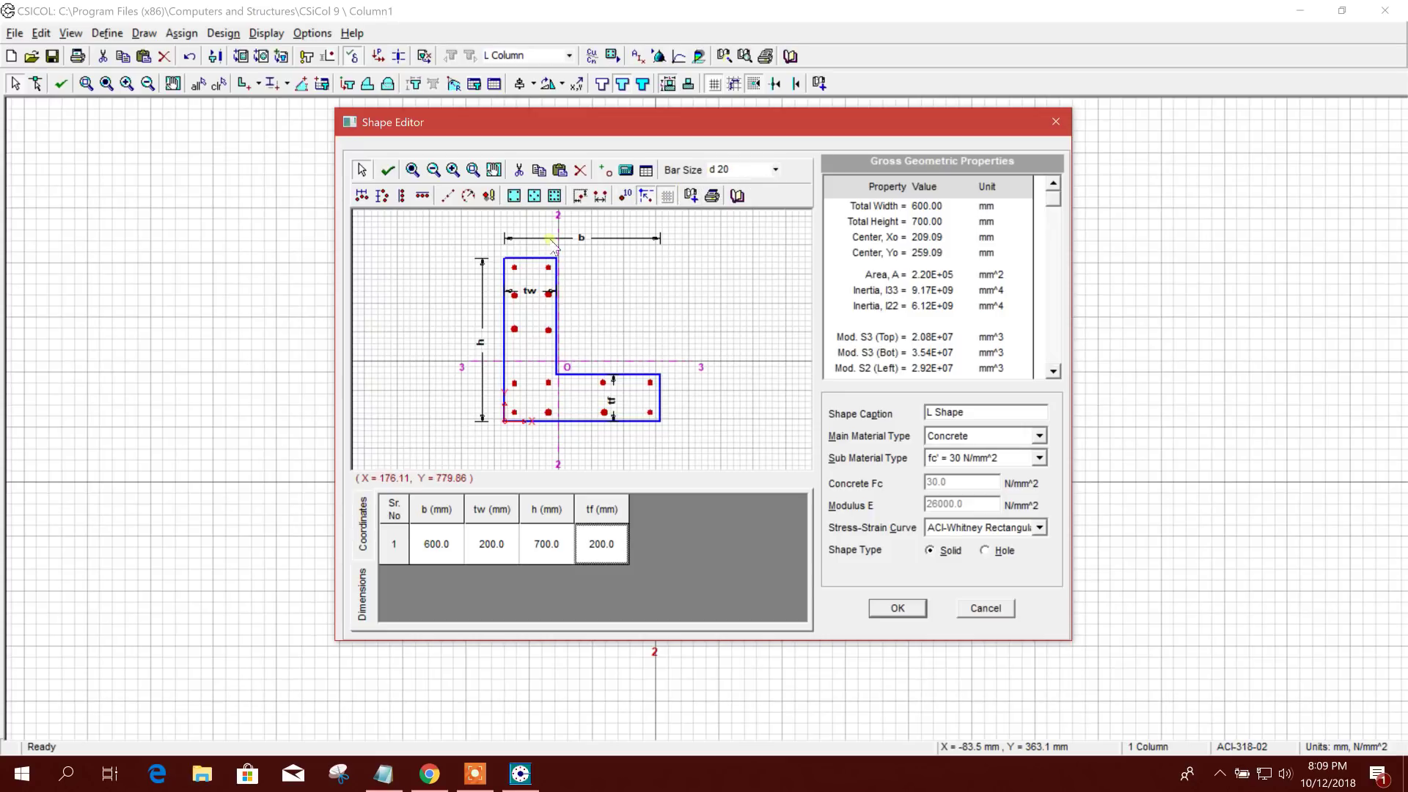
- Change all rebars in the section to d 16 bars and close the editor
{"action": "left_click", "coordinate": [775, 169]}
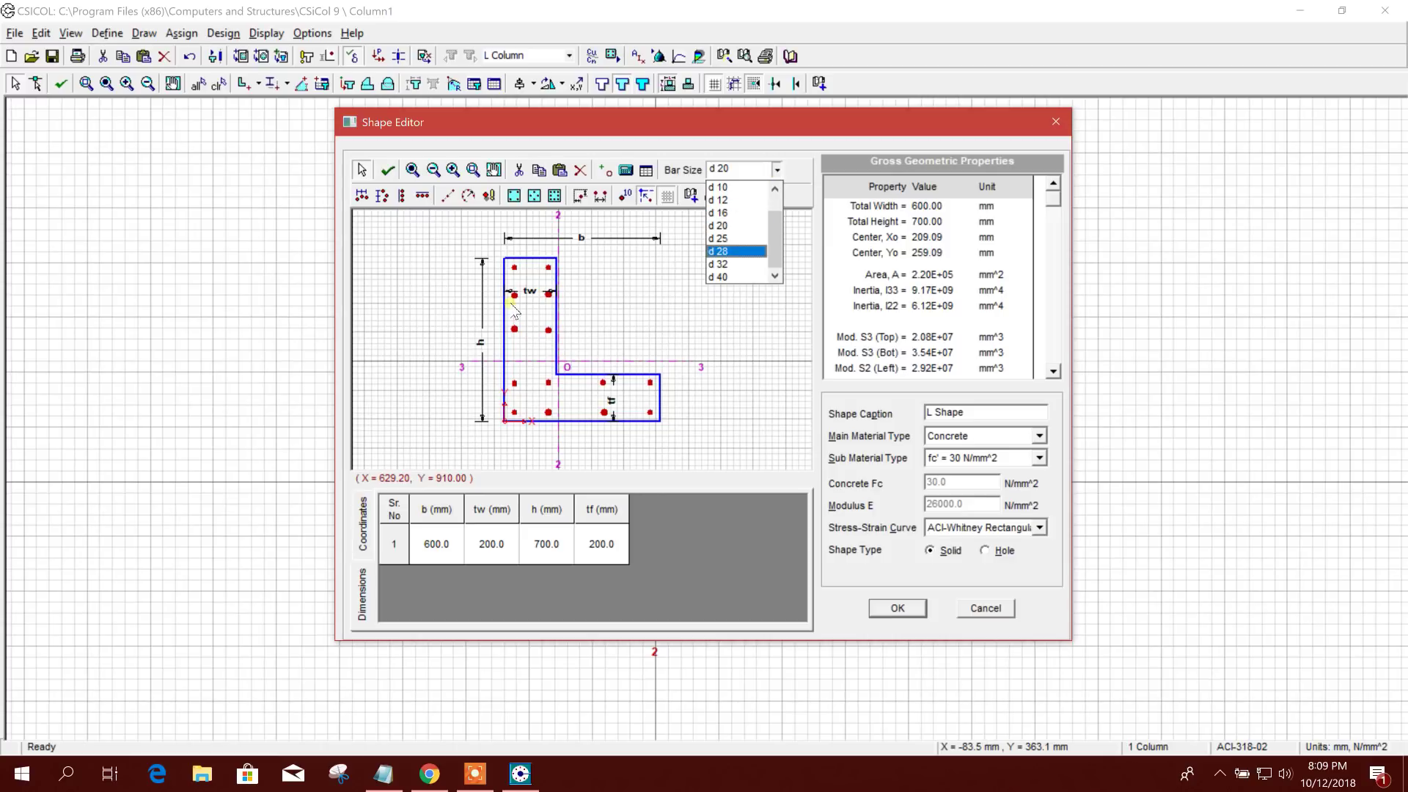
{"action": "left_click", "coordinate": [833, 143]}
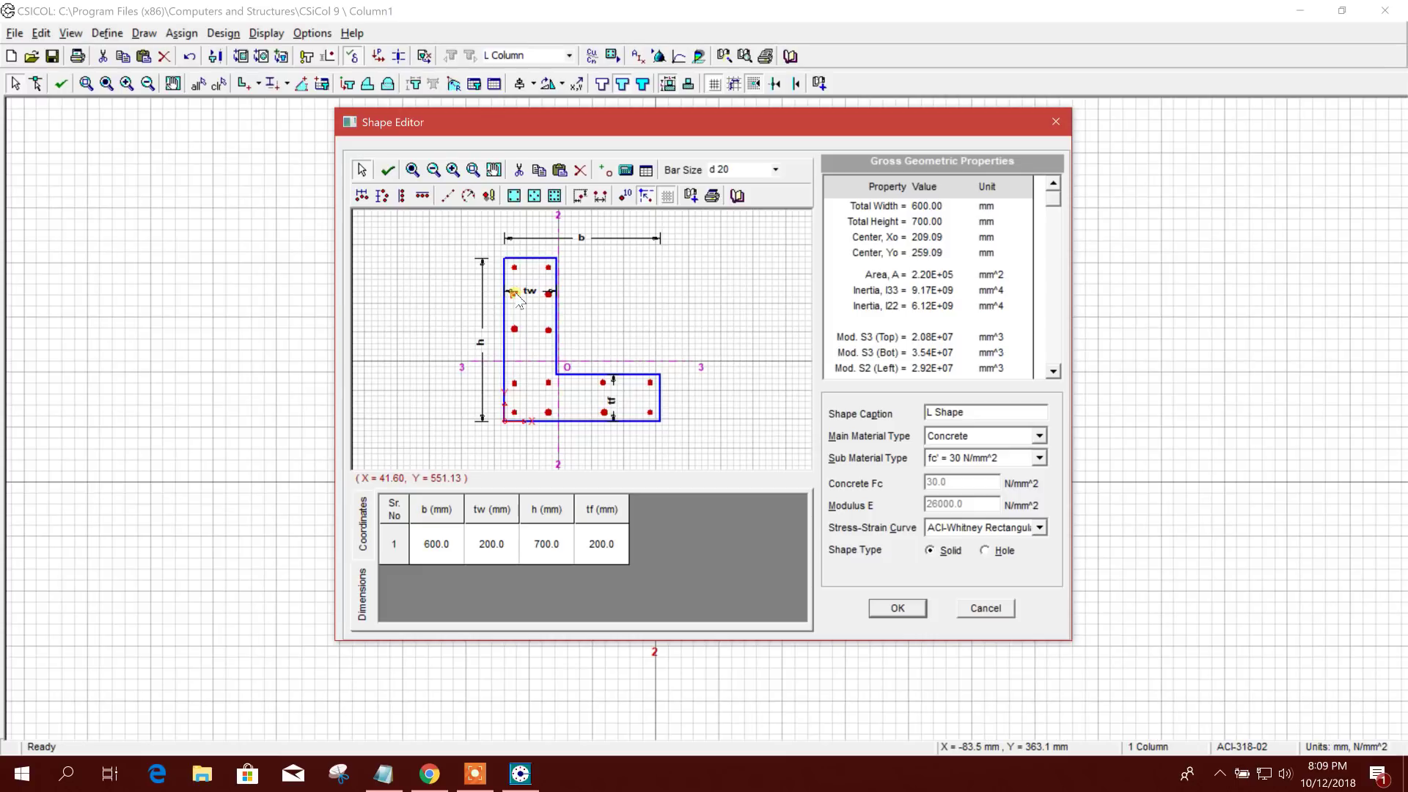
{"action": "left_click", "coordinate": [756, 170]}
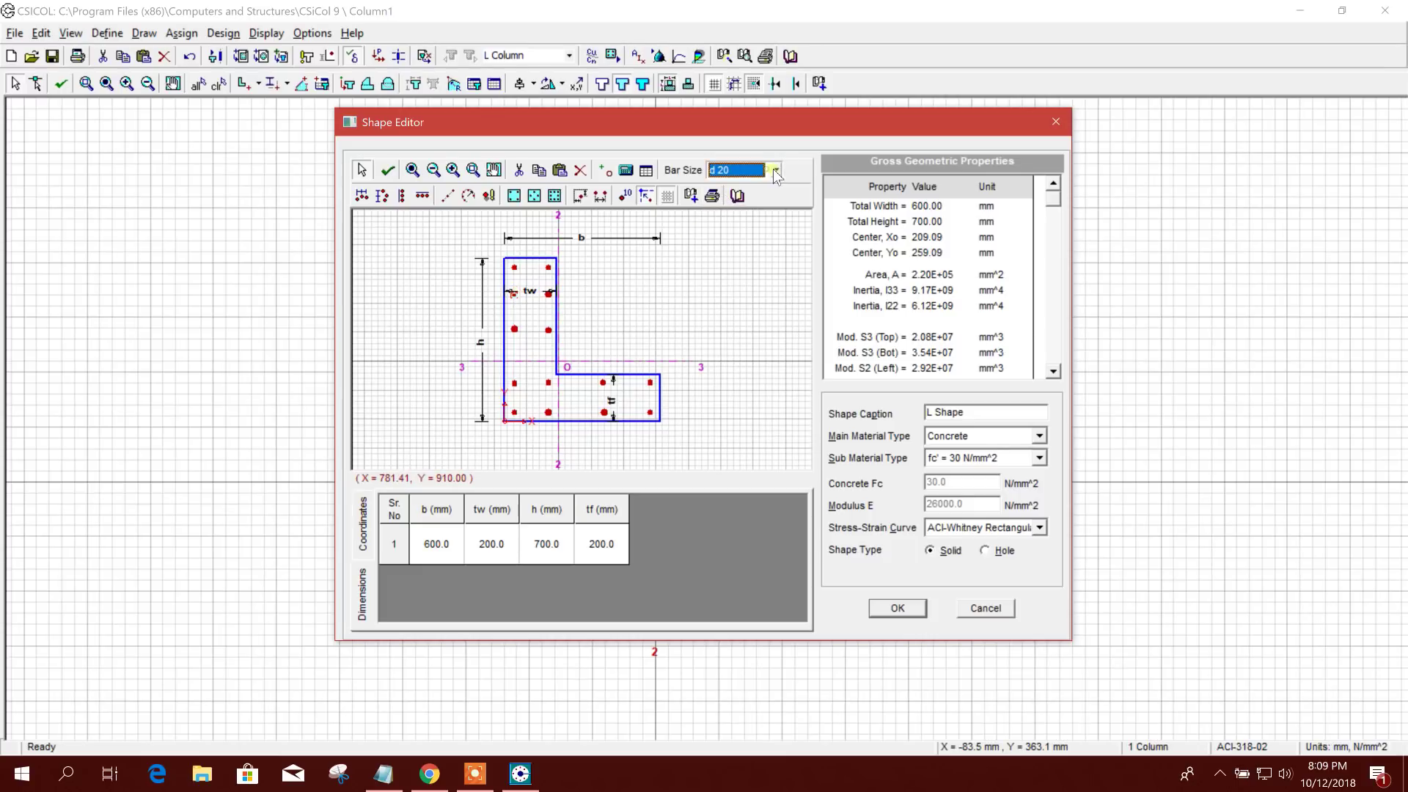
{"action": "left_click", "coordinate": [777, 173]}
{"action": "left_click", "coordinate": [727, 210]}
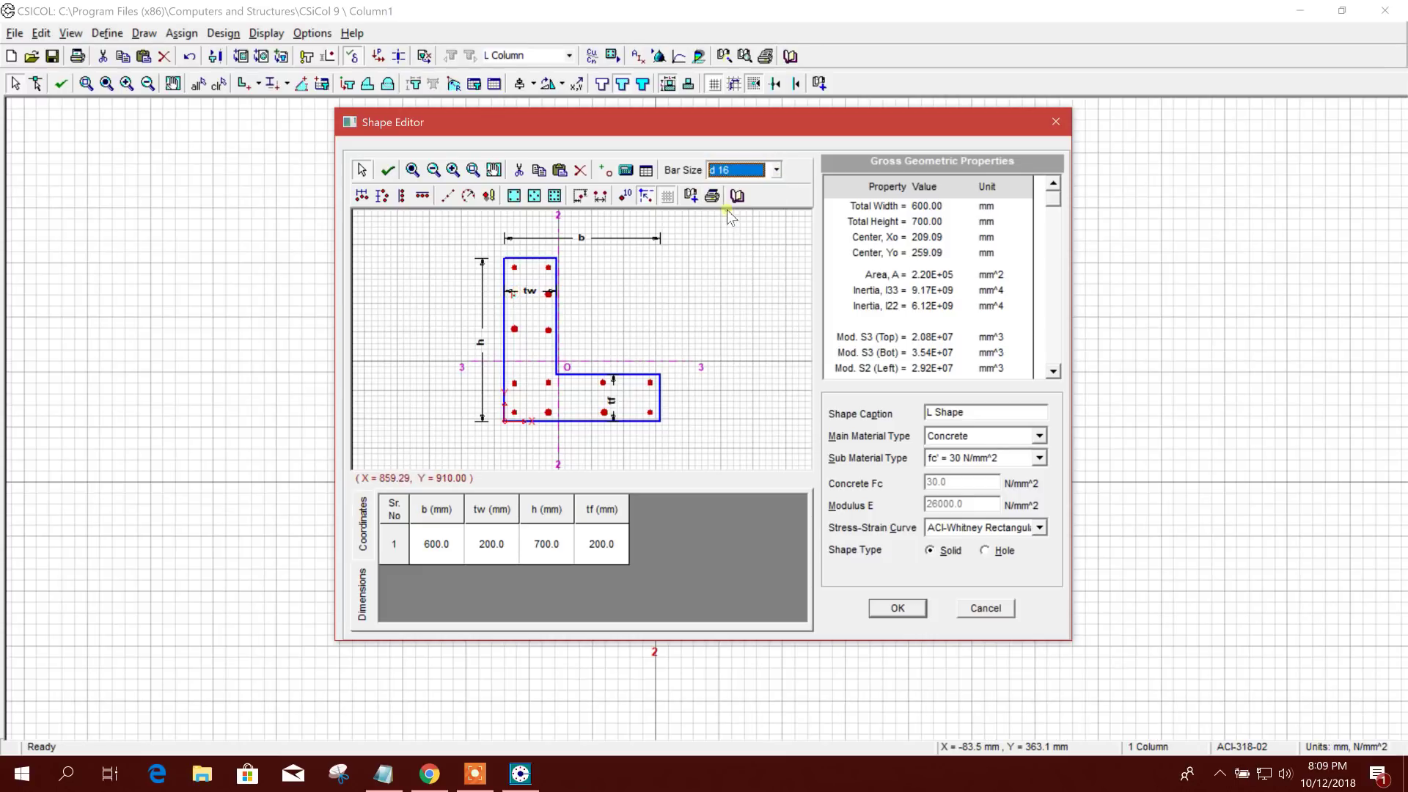
{"action": "left_click", "coordinate": [598, 331]}
{"action": "left_click_drag", "start_coordinate": [484, 249], "coordinate": [671, 432]}
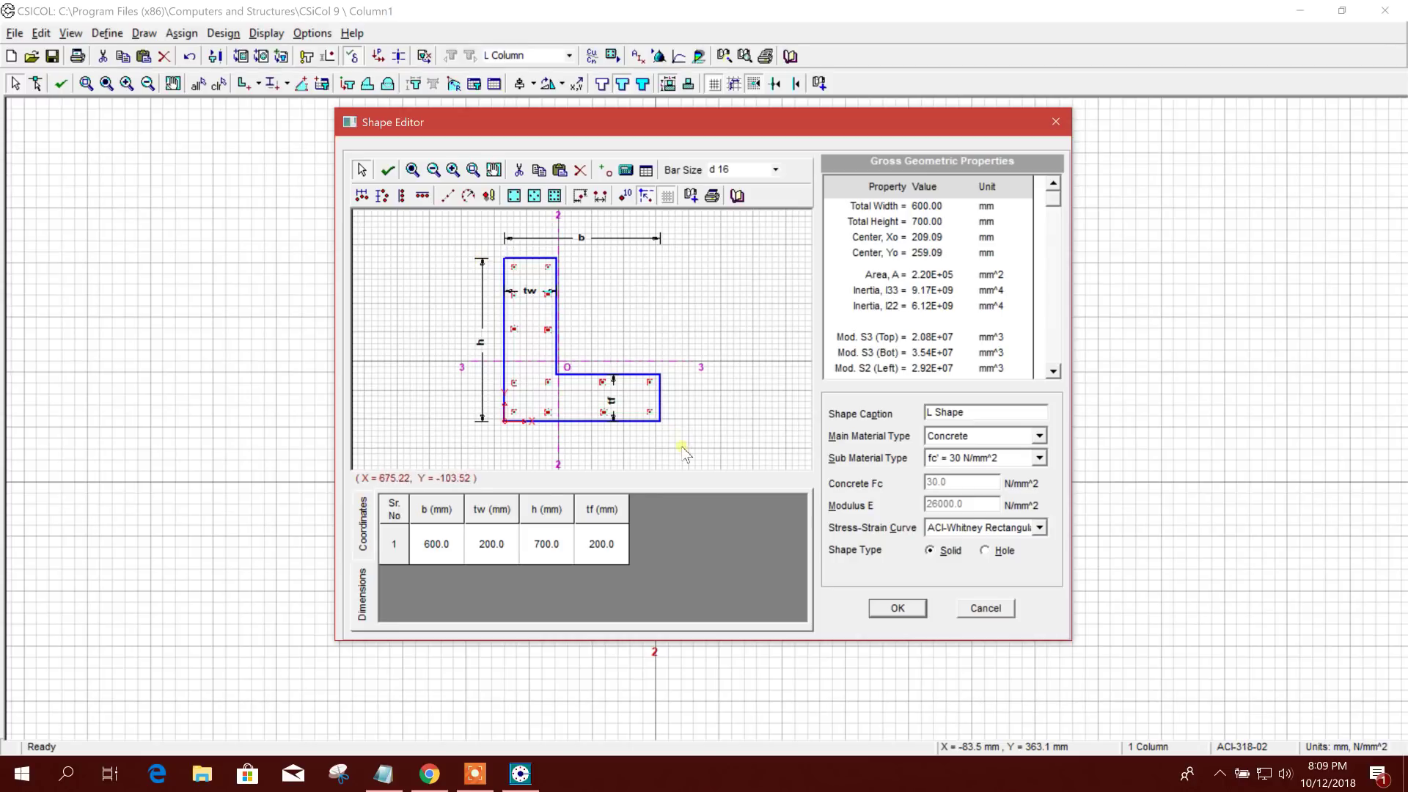
{"action": "left_click", "coordinate": [748, 170]}
{"action": "left_click", "coordinate": [777, 172]}
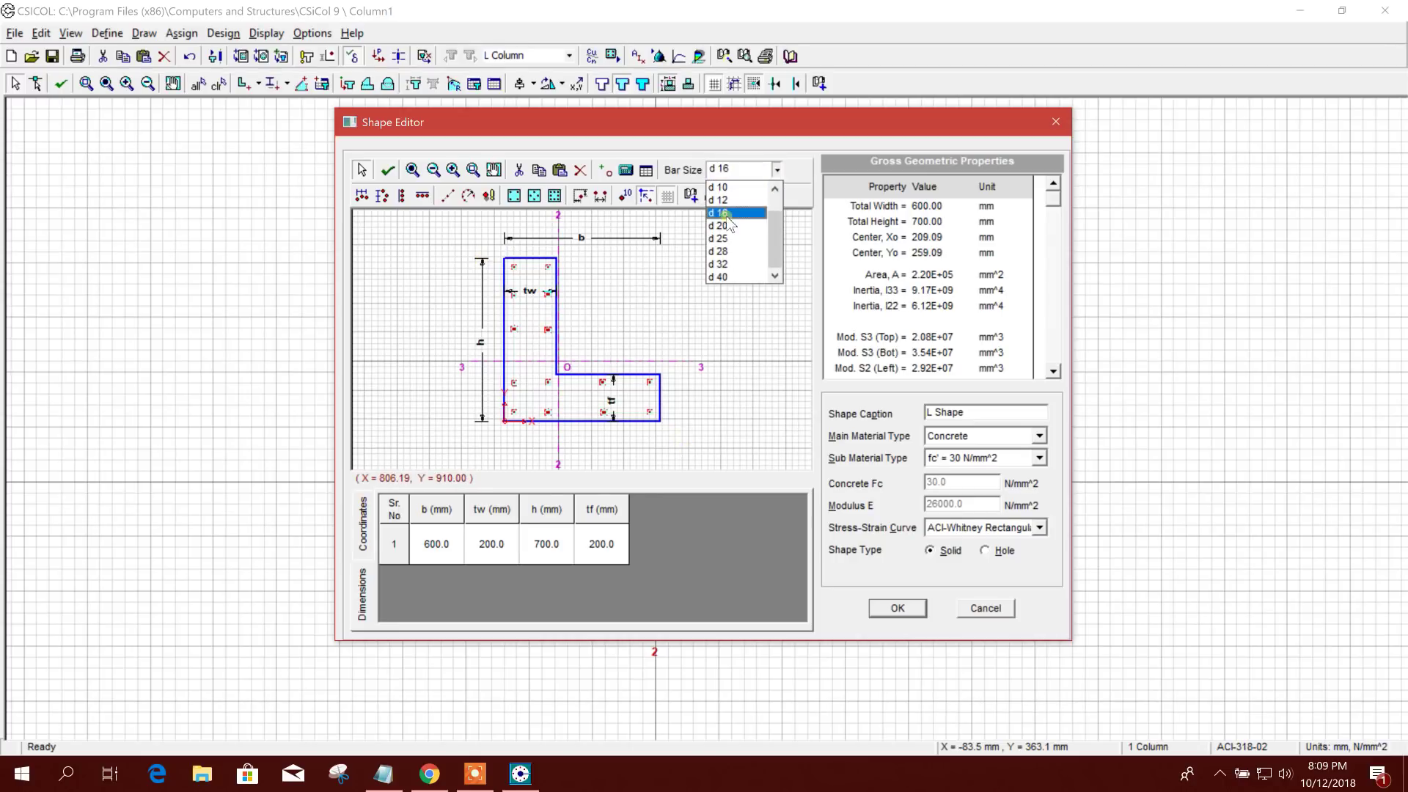
{"action": "left_click", "coordinate": [728, 213]}
{"action": "left_click", "coordinate": [670, 332]}
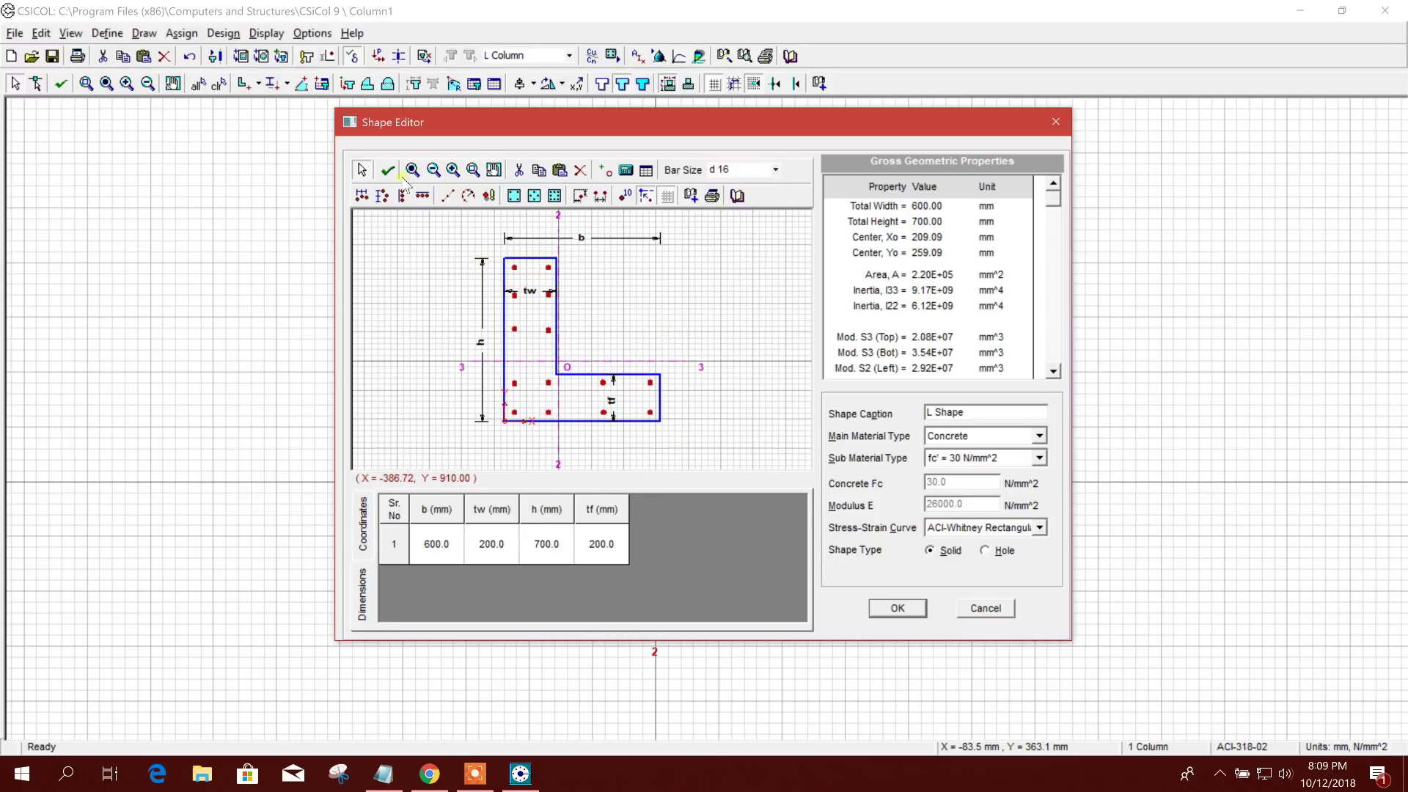
{"action": "left_click", "coordinate": [897, 608]}
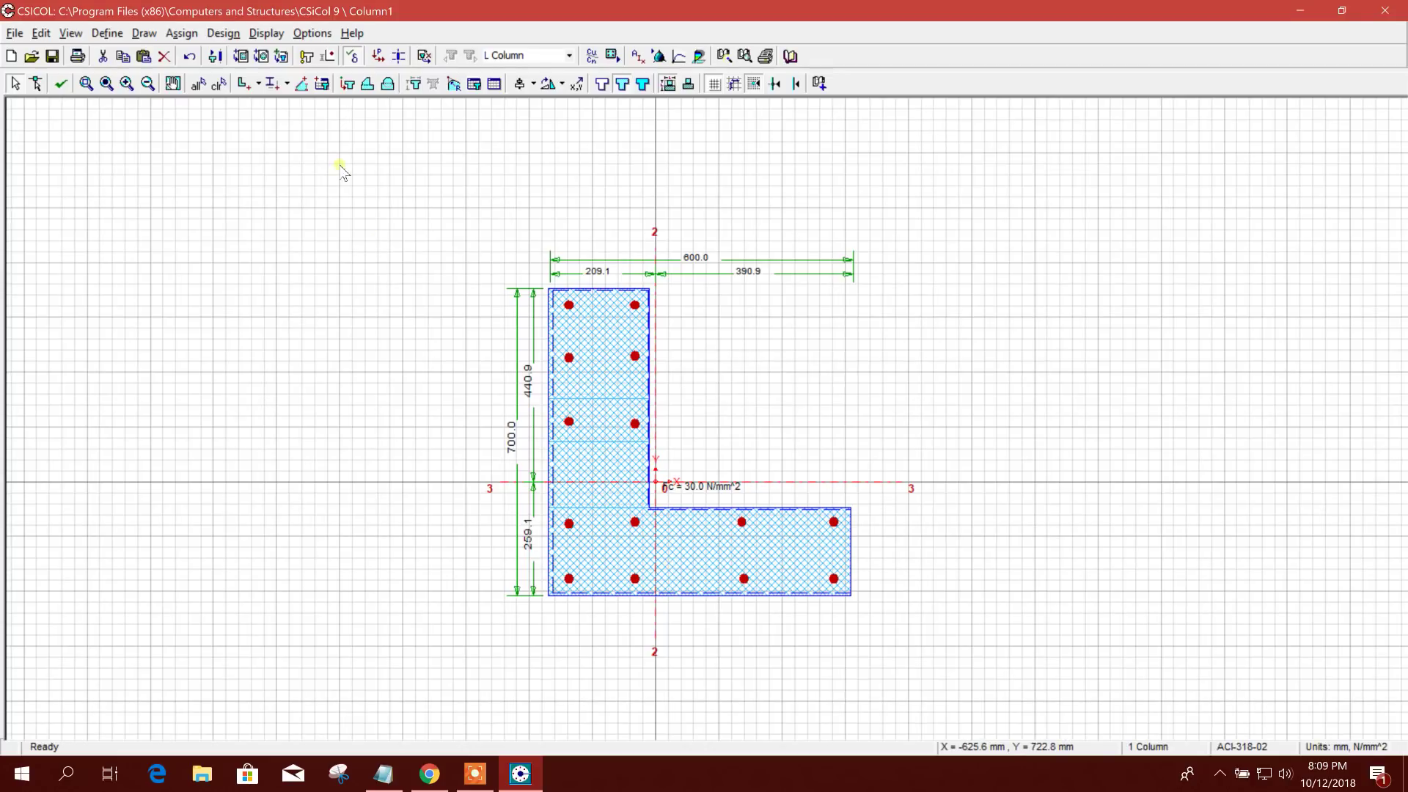
- Enter an along-X axial load Pu of 500 kN and sustained load of 600
{"action": "left_click", "coordinate": [182, 33]}
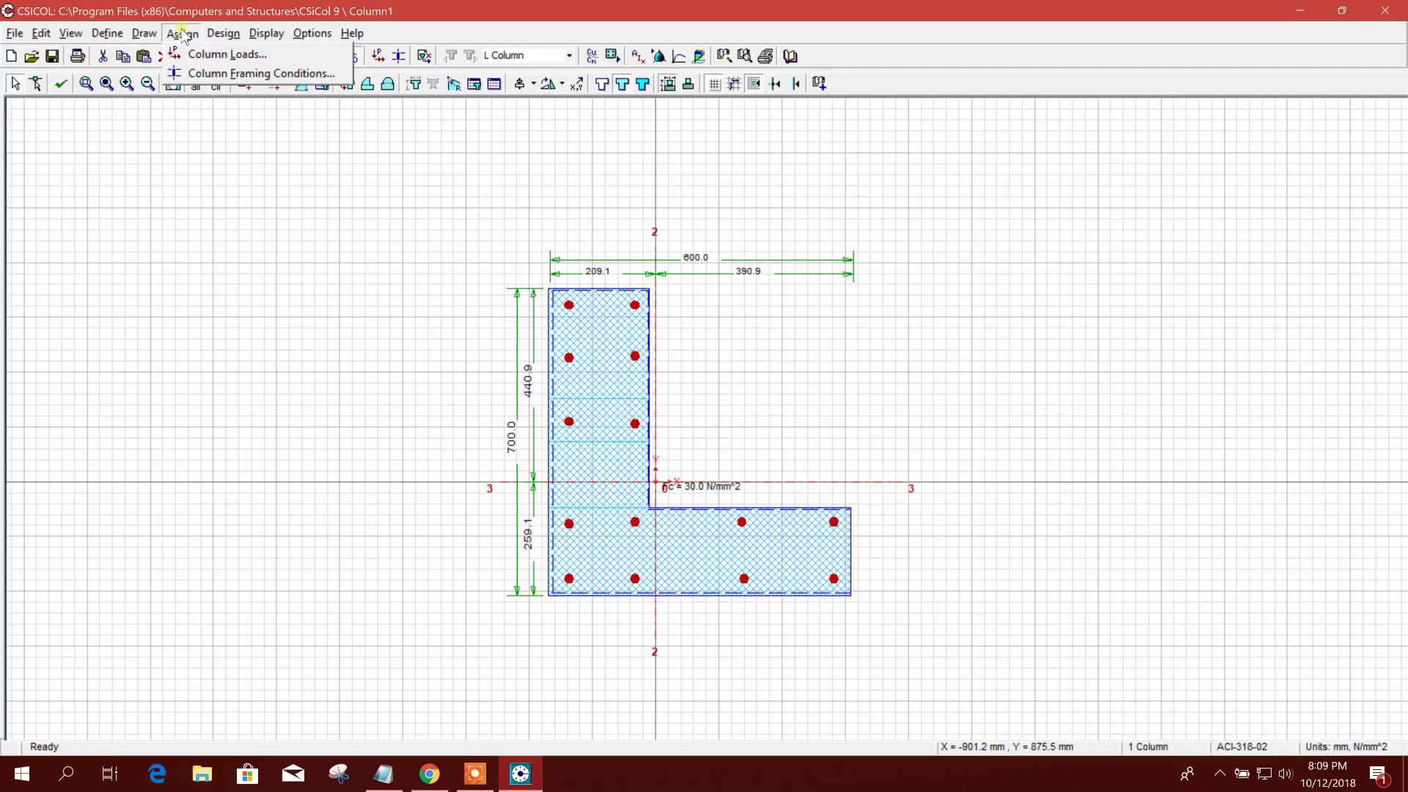
{"action": "left_click", "coordinate": [220, 54]}
{"action": "left_click", "coordinate": [731, 325]}
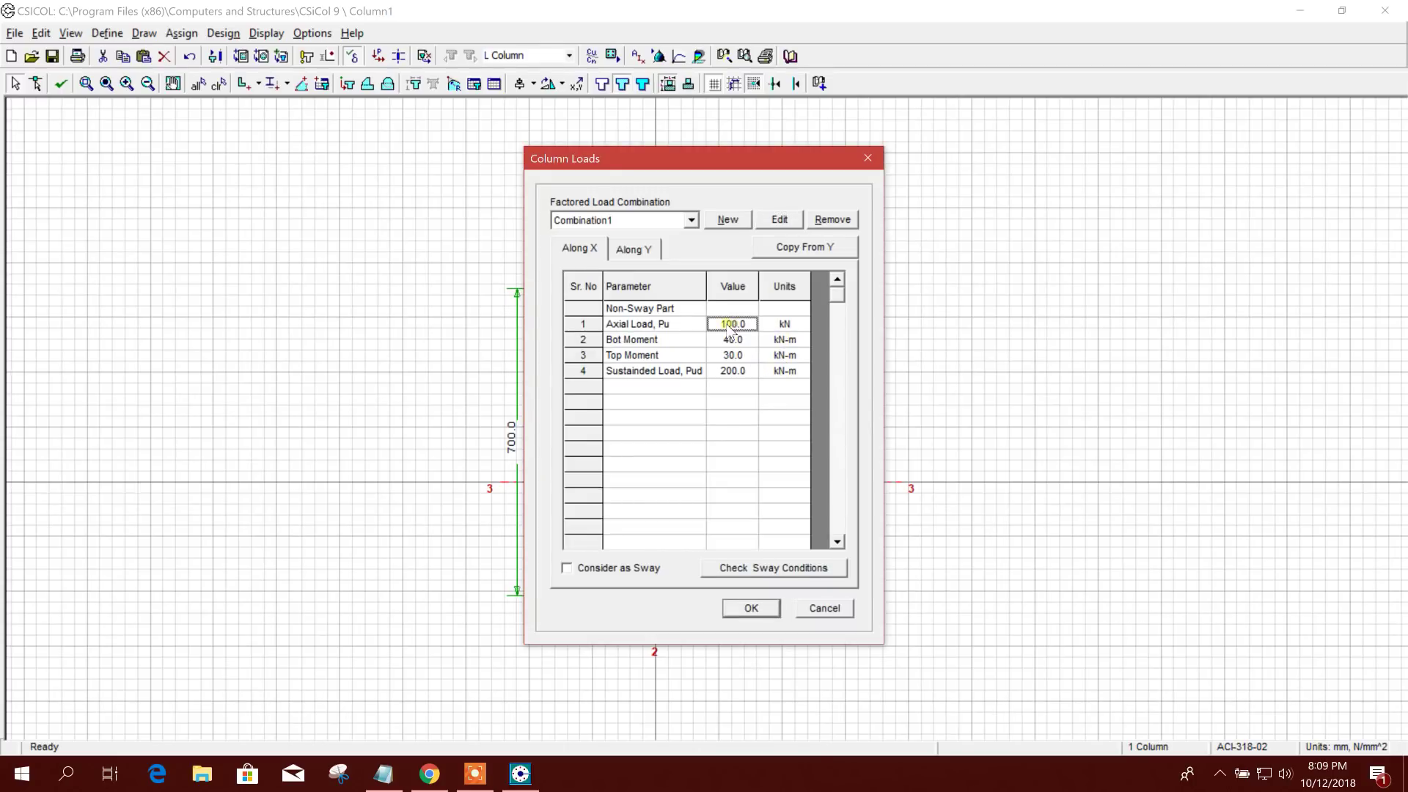
{"action": "type", "text": "500"}
{"action": "left_click", "coordinate": [731, 341]}
{"action": "left_click", "coordinate": [731, 374]}
{"action": "type", "text": "600"}
{"action": "left_click", "coordinate": [716, 416]}
- Copy the X loads to Y, set the Y bottom moment to -40, and confirm
{"action": "left_click", "coordinate": [632, 248]}
{"action": "left_click", "coordinate": [789, 247]}
{"action": "left_click", "coordinate": [718, 342]}
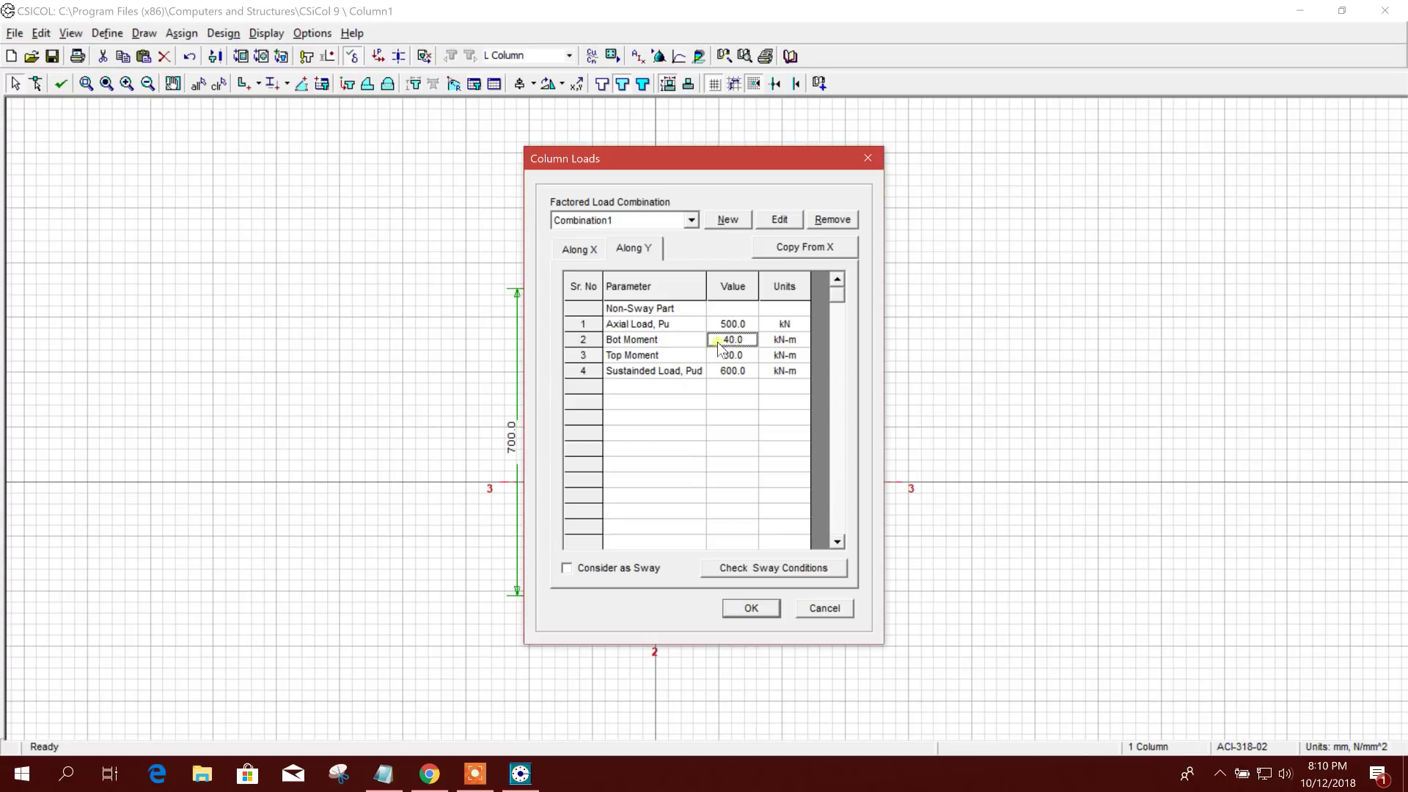
{"action": "type", "text": "-40"}
{"action": "key", "text": "Return"}
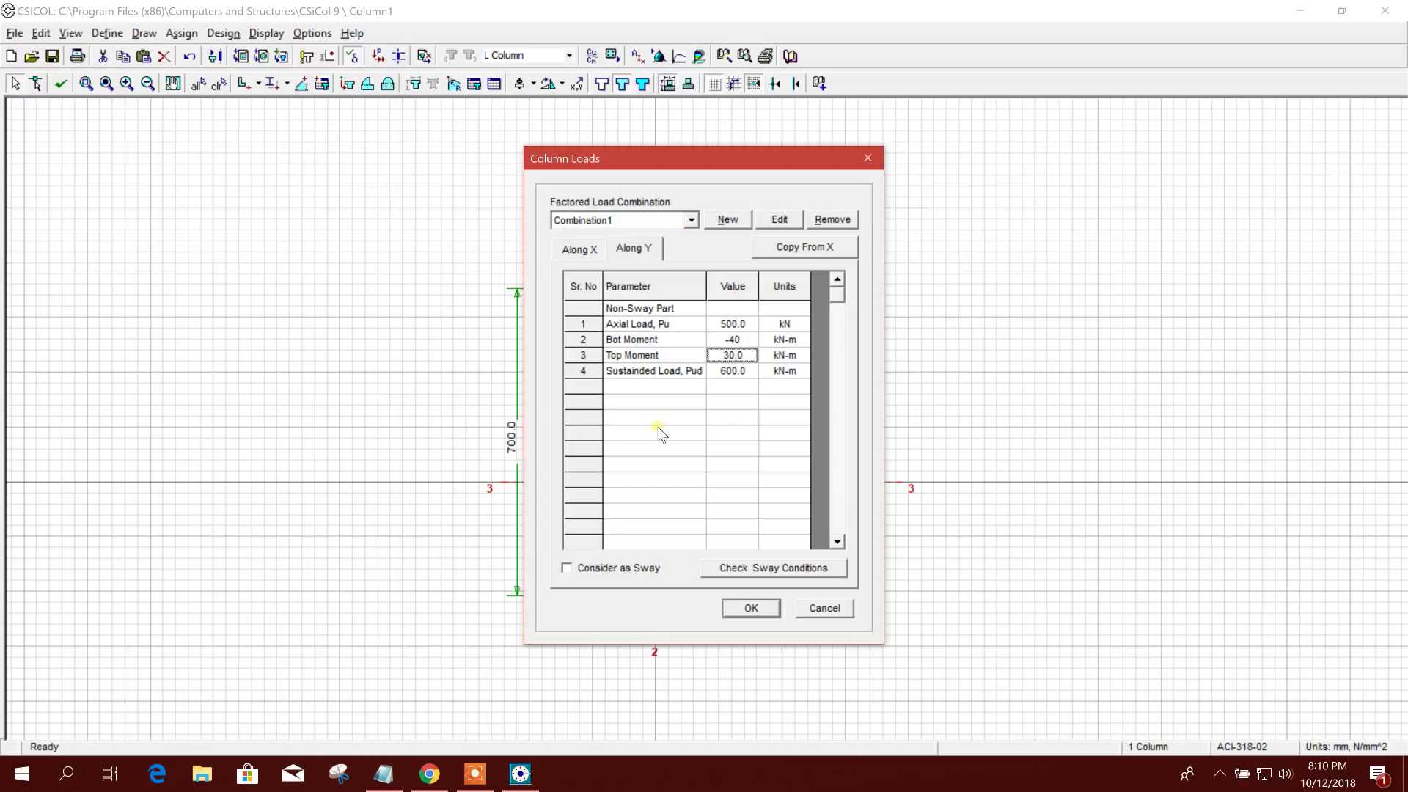
{"action": "left_click", "coordinate": [579, 250]}
{"action": "left_click", "coordinate": [634, 248]}
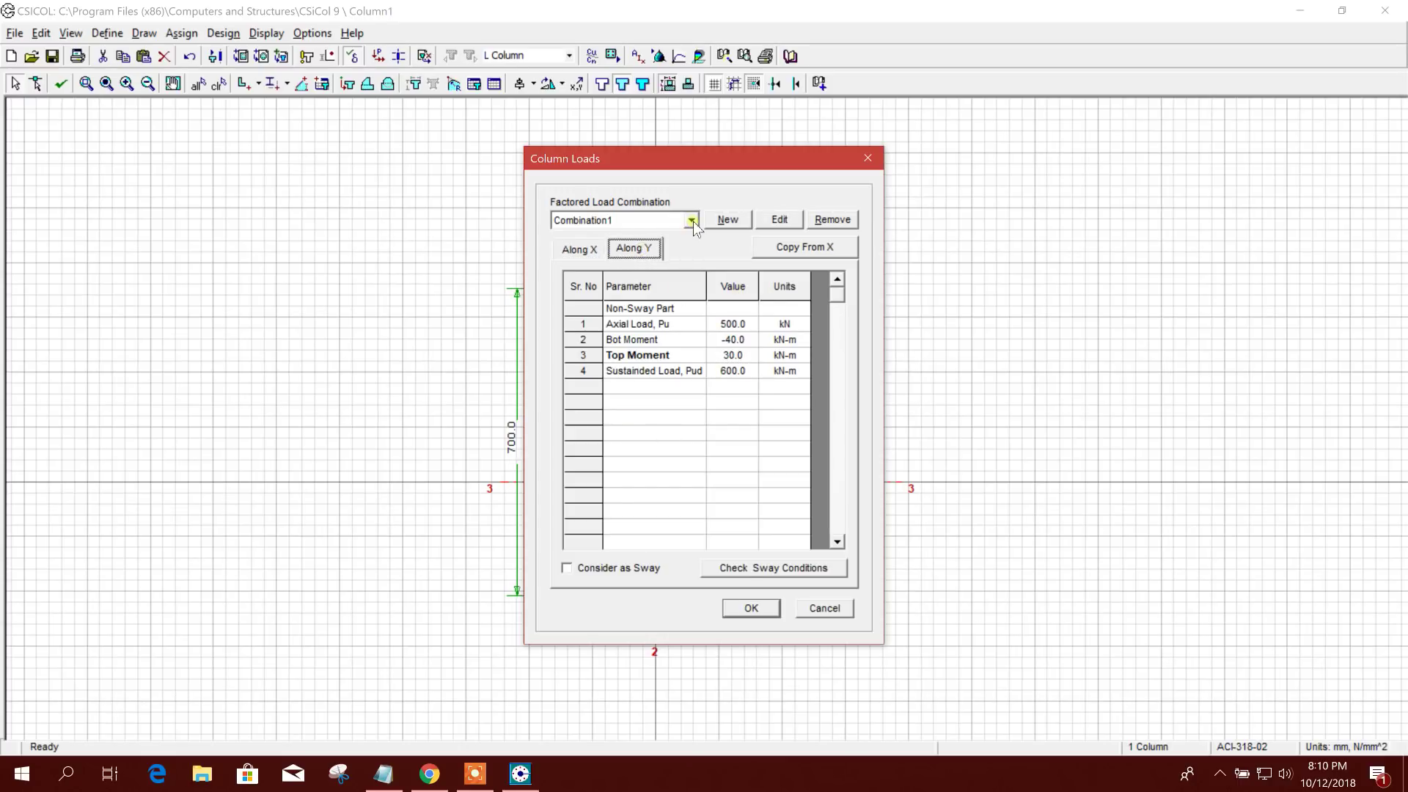
{"action": "left_click_drag", "start_coordinate": [715, 159], "coordinate": [794, 139]}
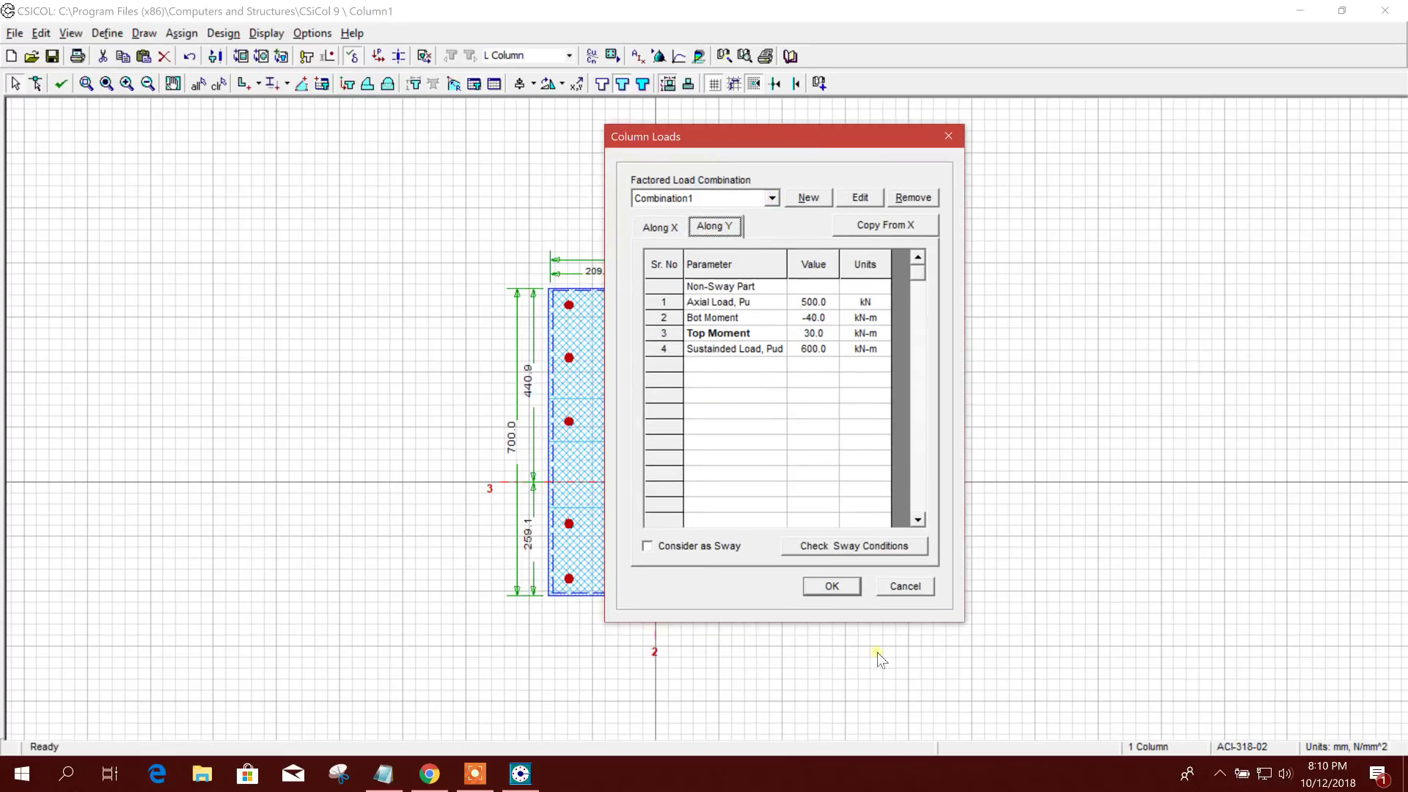
{"action": "left_click", "coordinate": [836, 593]}
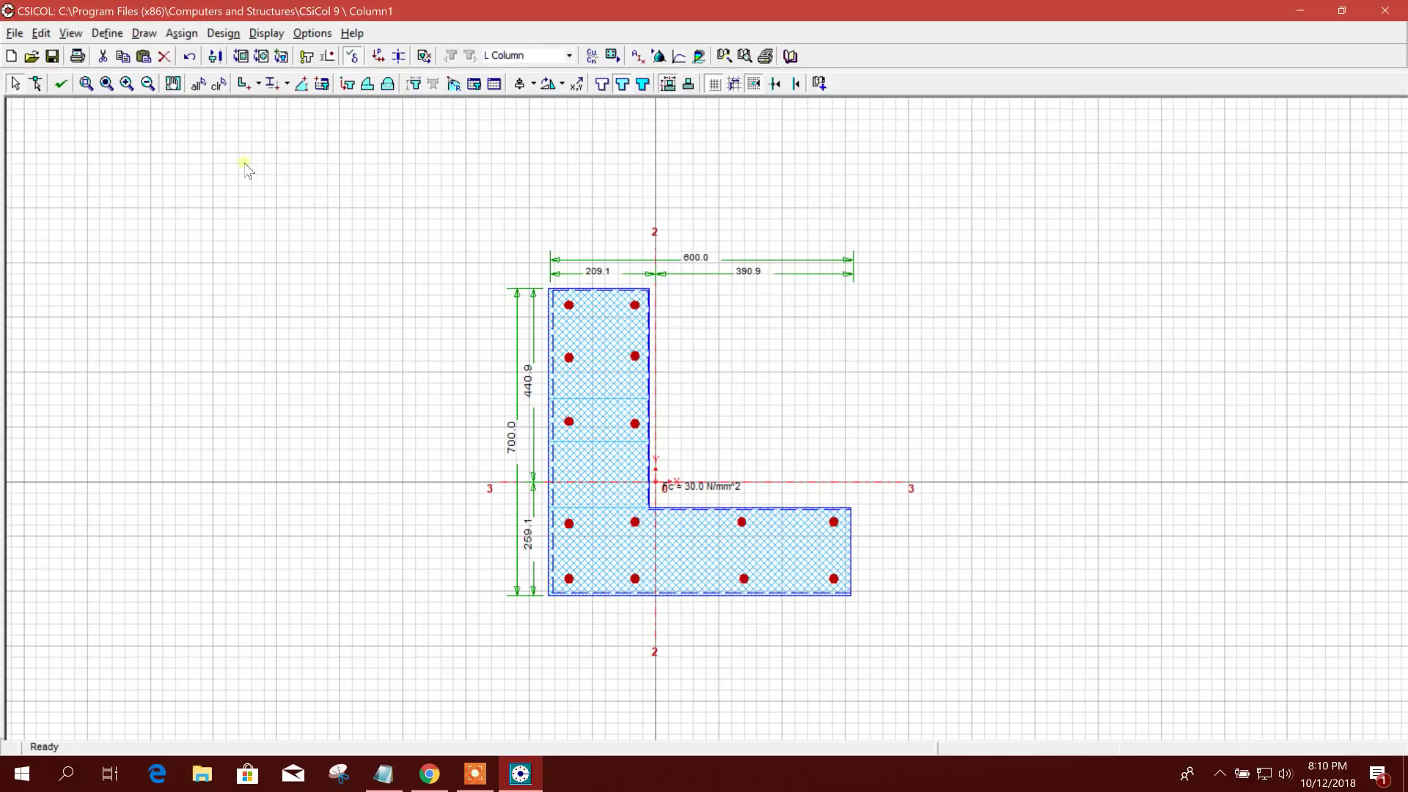
- Turn on the Consider Slenderness option for the column
{"action": "left_click", "coordinate": [186, 35]}
{"action": "left_click", "coordinate": [206, 70]}
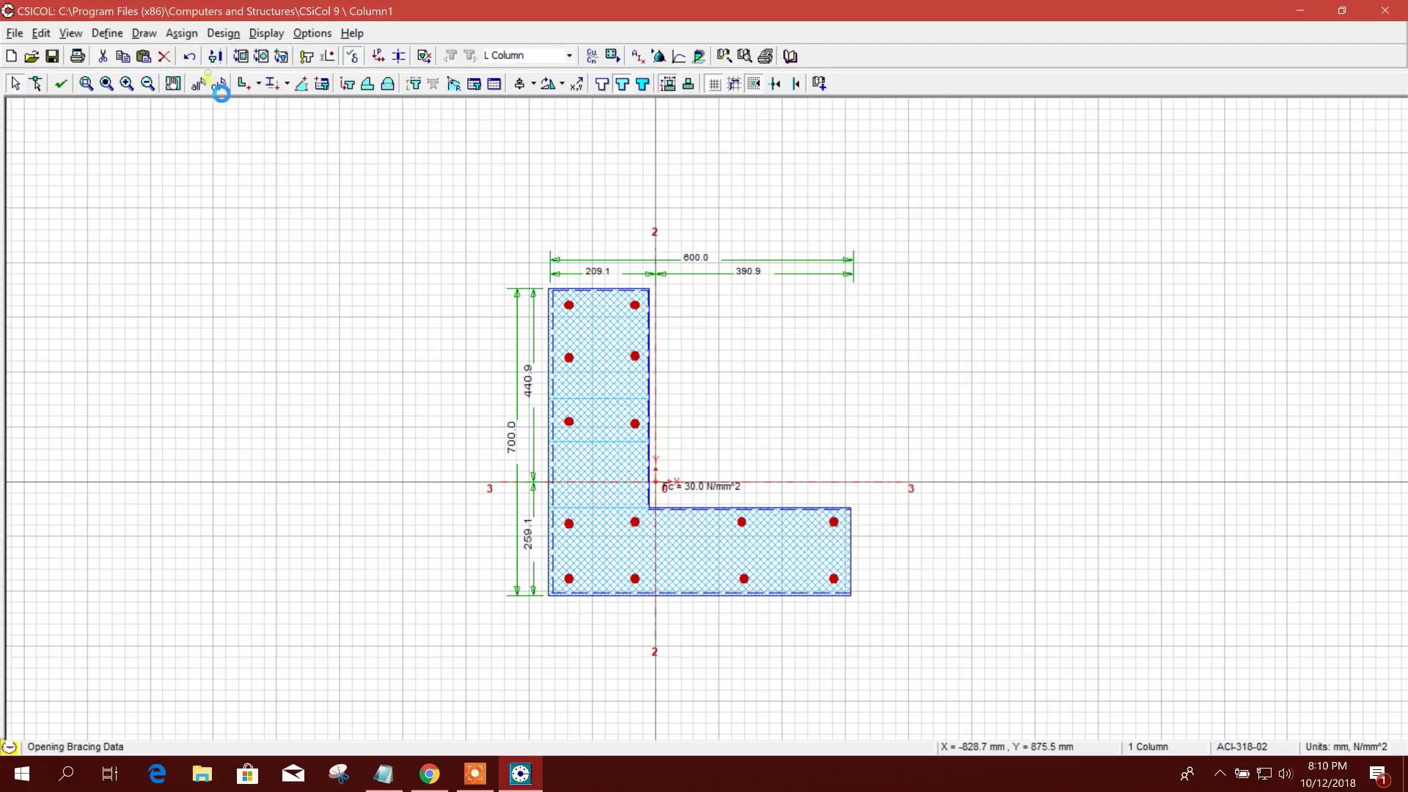
{"action": "left_click_drag", "start_coordinate": [660, 231], "coordinate": [743, 230]}
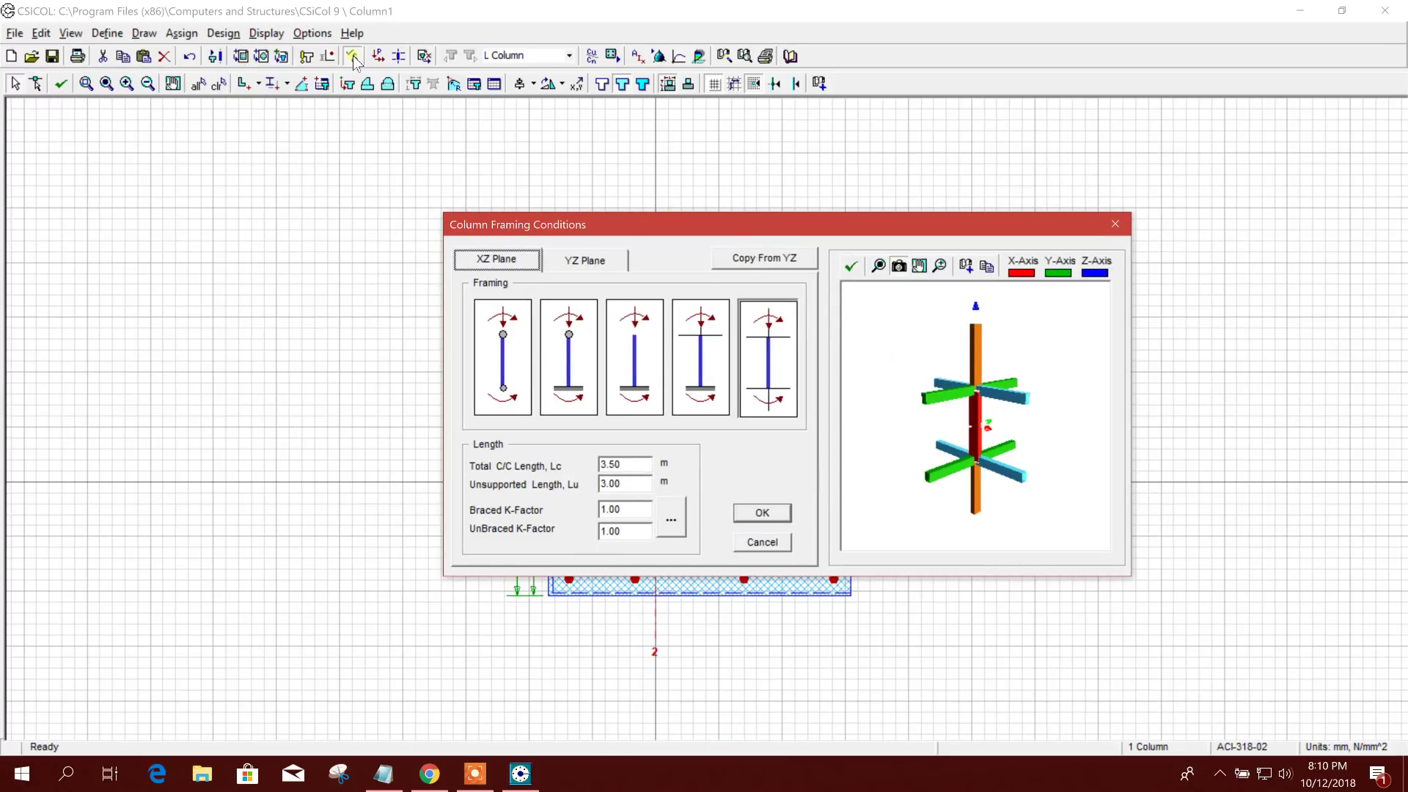
{"action": "left_click", "coordinate": [762, 513]}
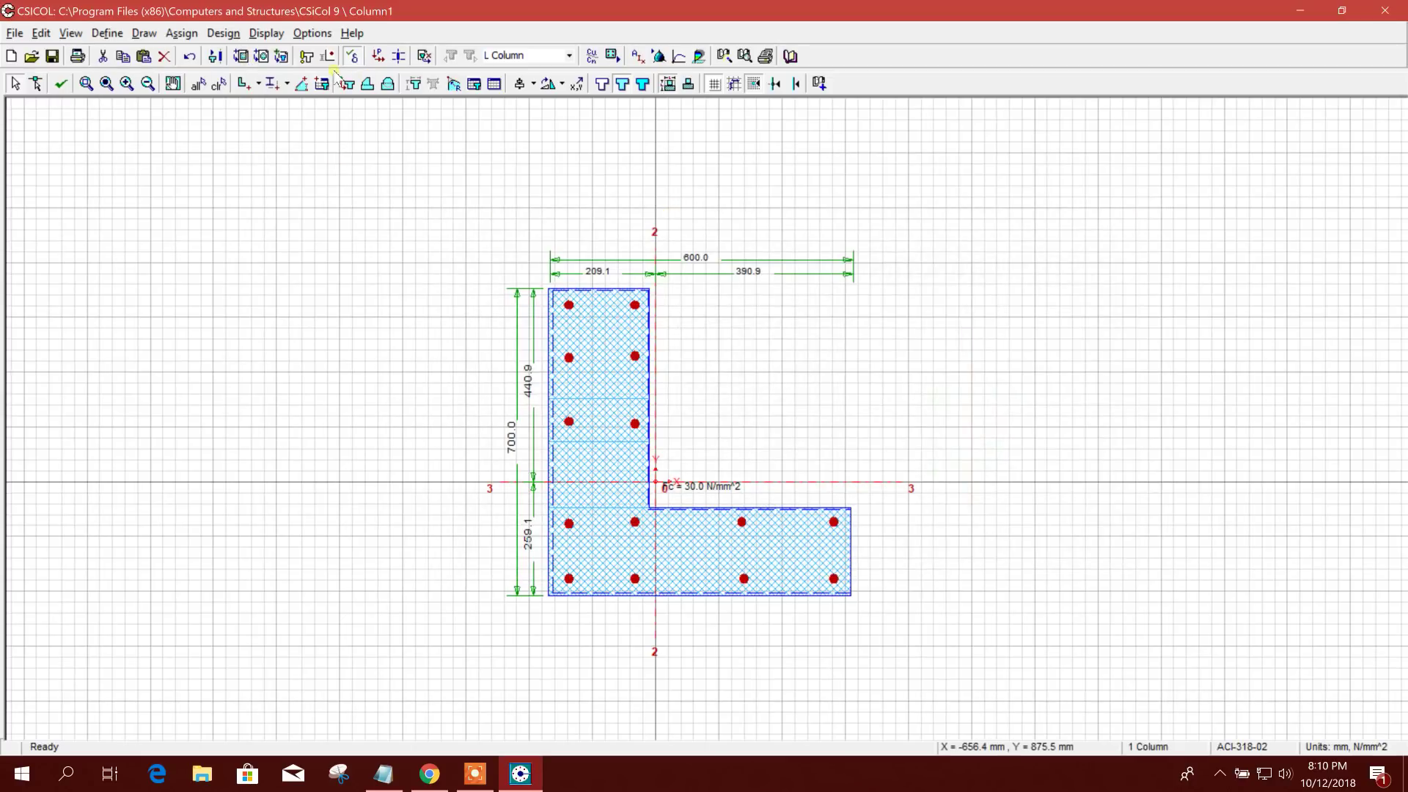
{"action": "left_click", "coordinate": [352, 57]}
{"action": "left_click", "coordinate": [183, 34]}
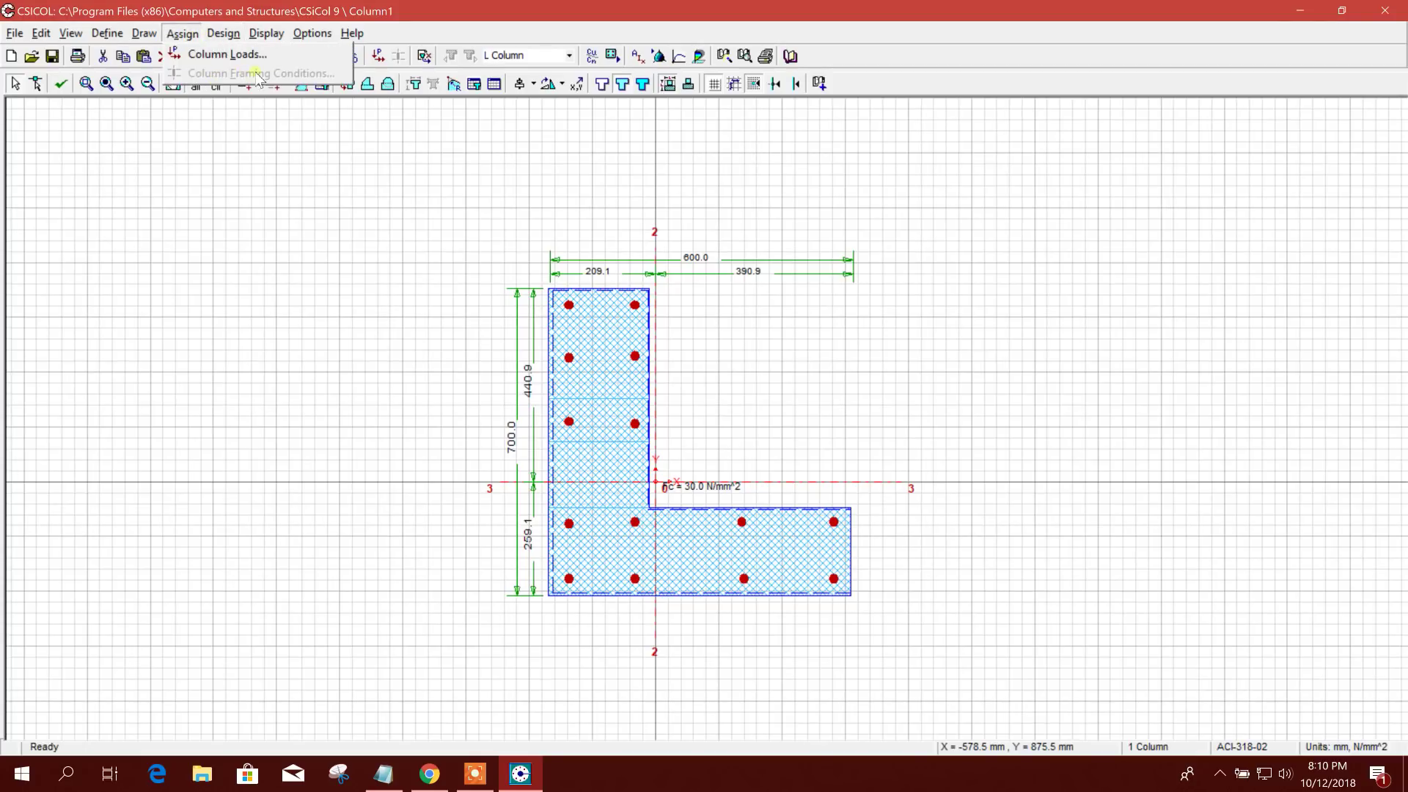
{"action": "left_click", "coordinate": [414, 13]}
{"action": "left_click", "coordinate": [353, 57]}
- Set XZ-plane framing to Intermediate Story with a 3.8 m total C/C length
{"action": "left_click", "coordinate": [183, 34]}
{"action": "left_click", "coordinate": [220, 71]}
{"action": "left_click", "coordinate": [220, 83]}
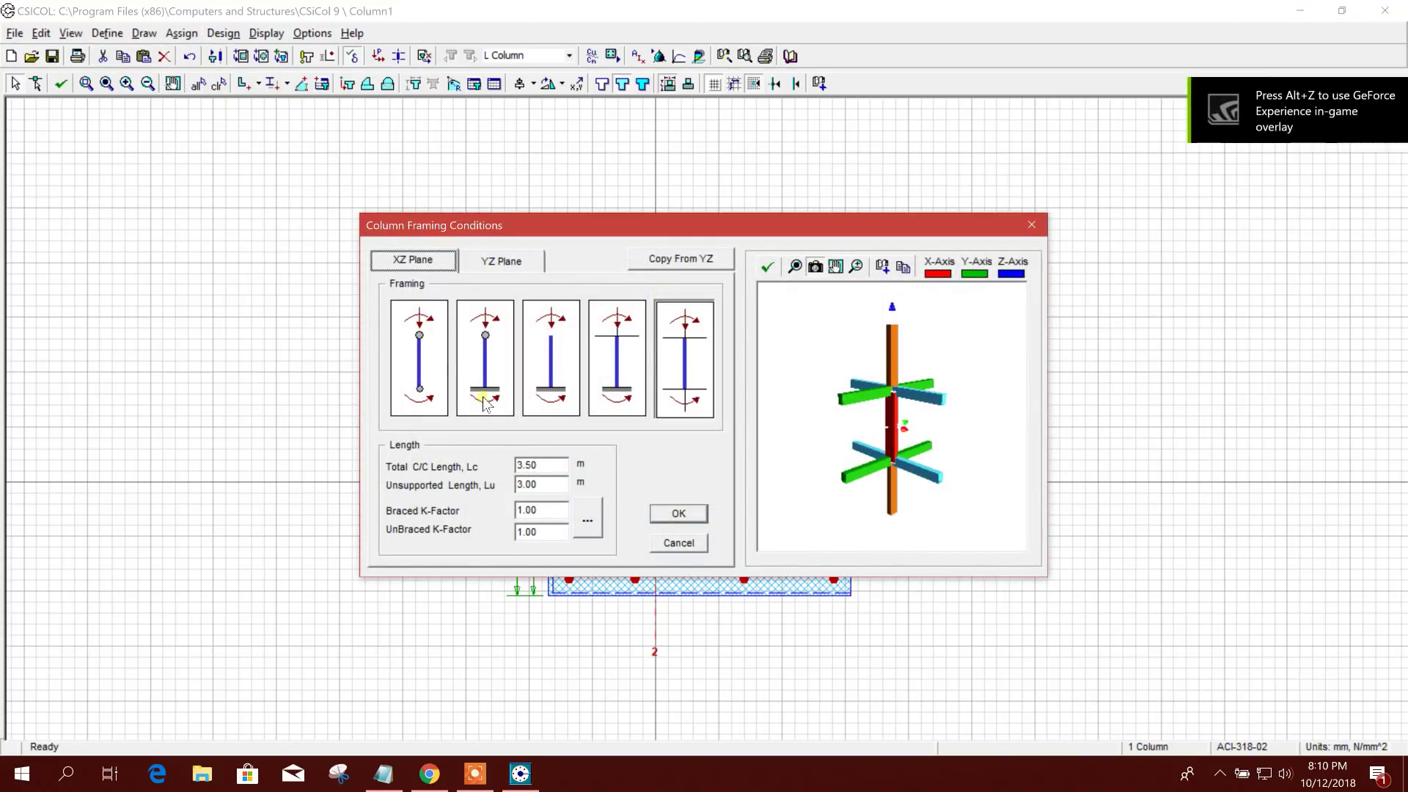
{"action": "left_click_drag", "start_coordinate": [569, 228], "coordinate": [534, 163]}
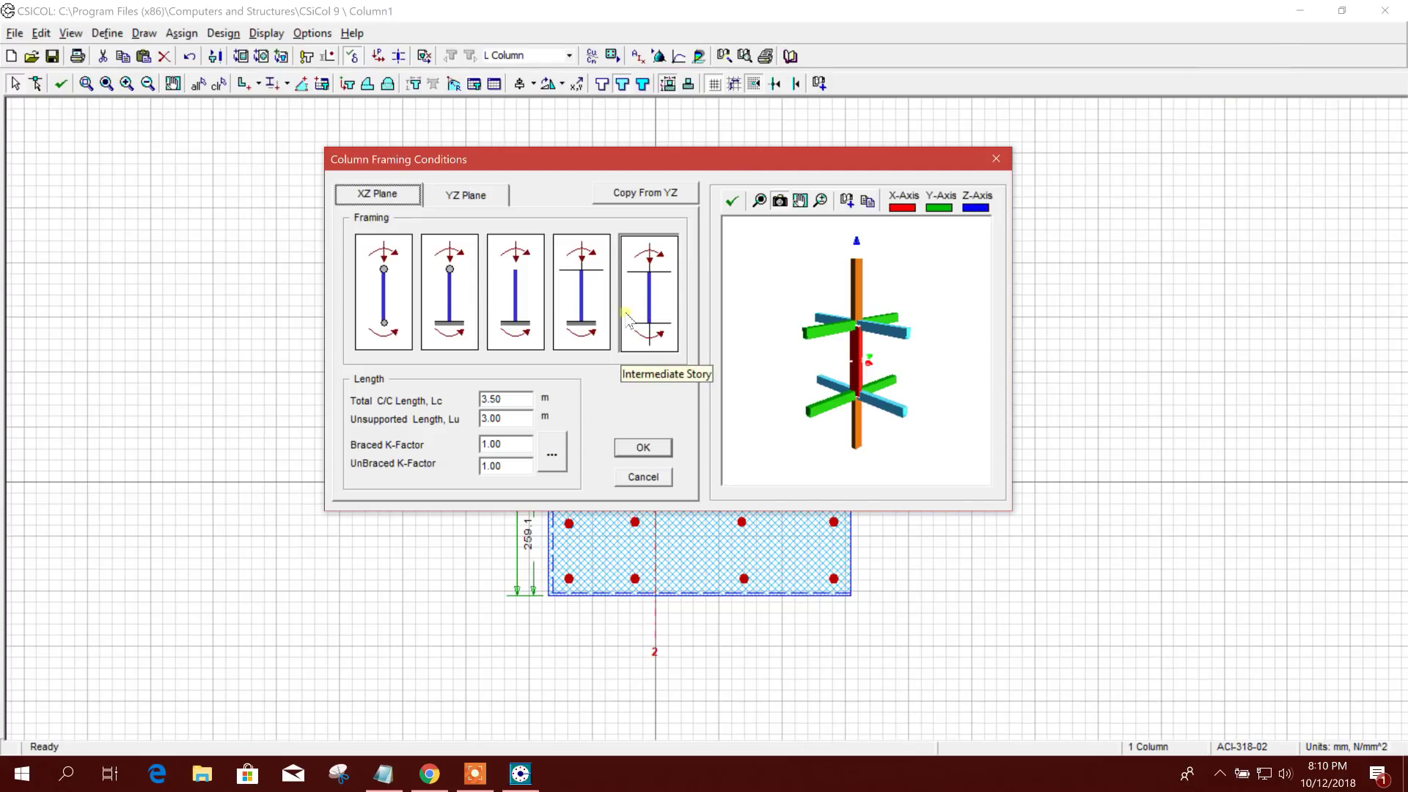
{"action": "left_click", "coordinate": [586, 326]}
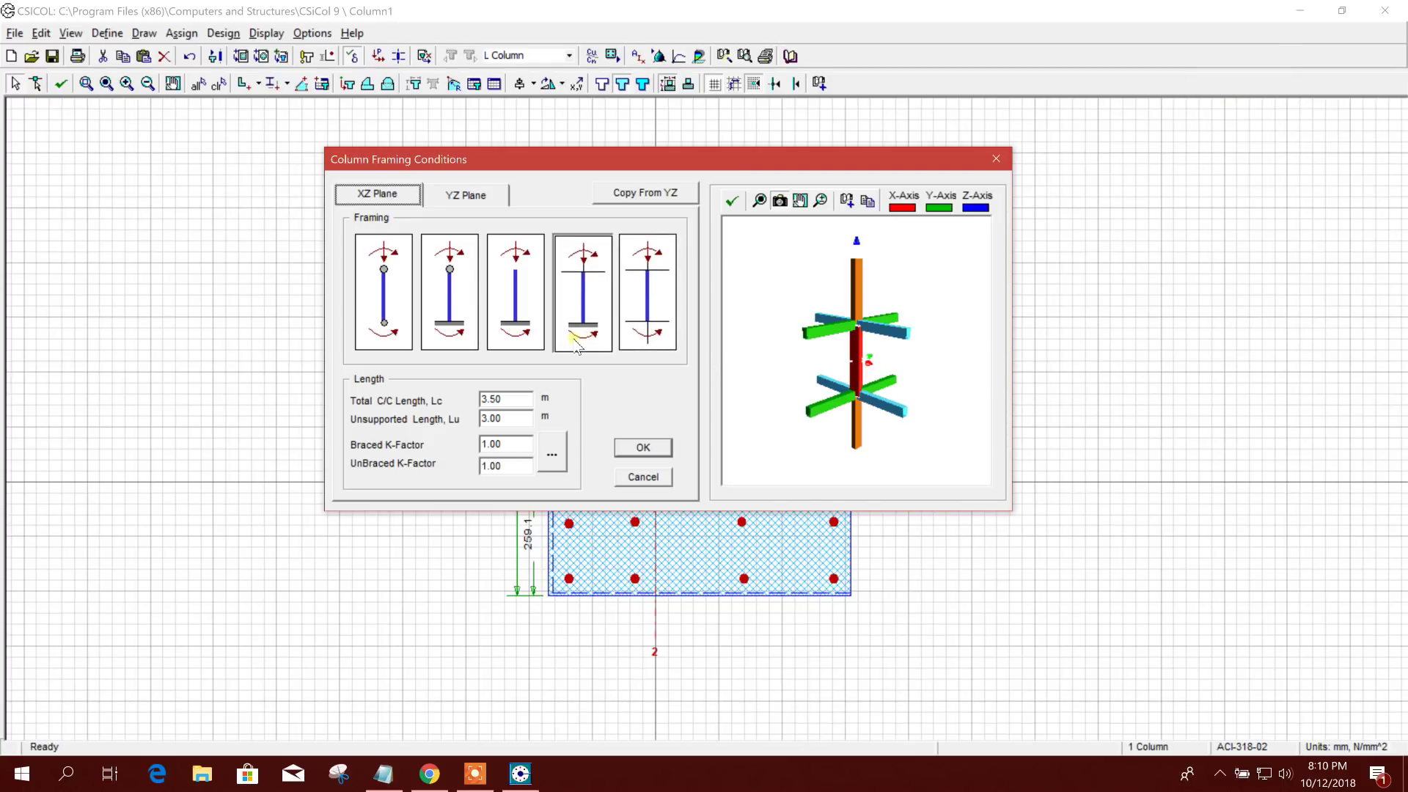
{"action": "left_click", "coordinate": [653, 312]}
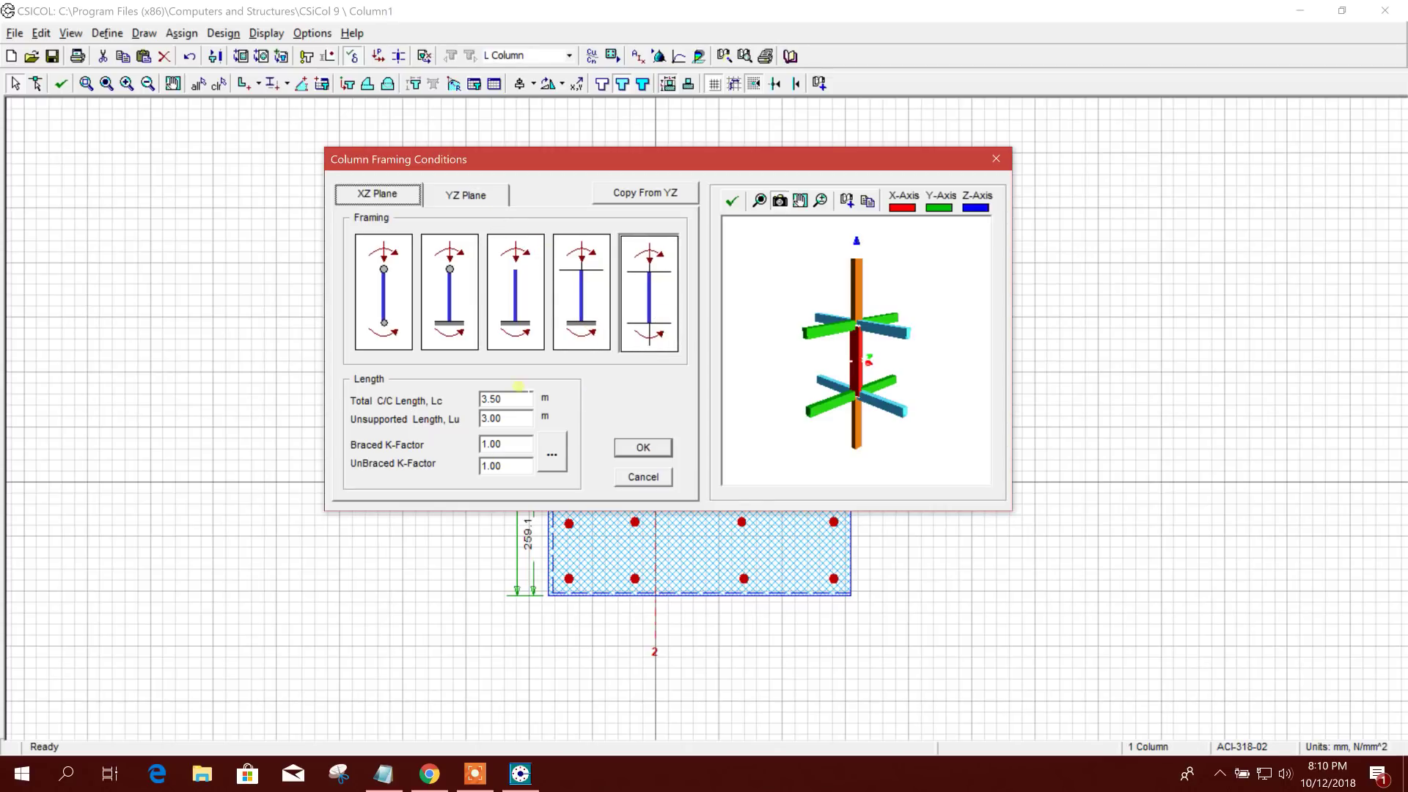
{"action": "double_click", "coordinate": [510, 402]}
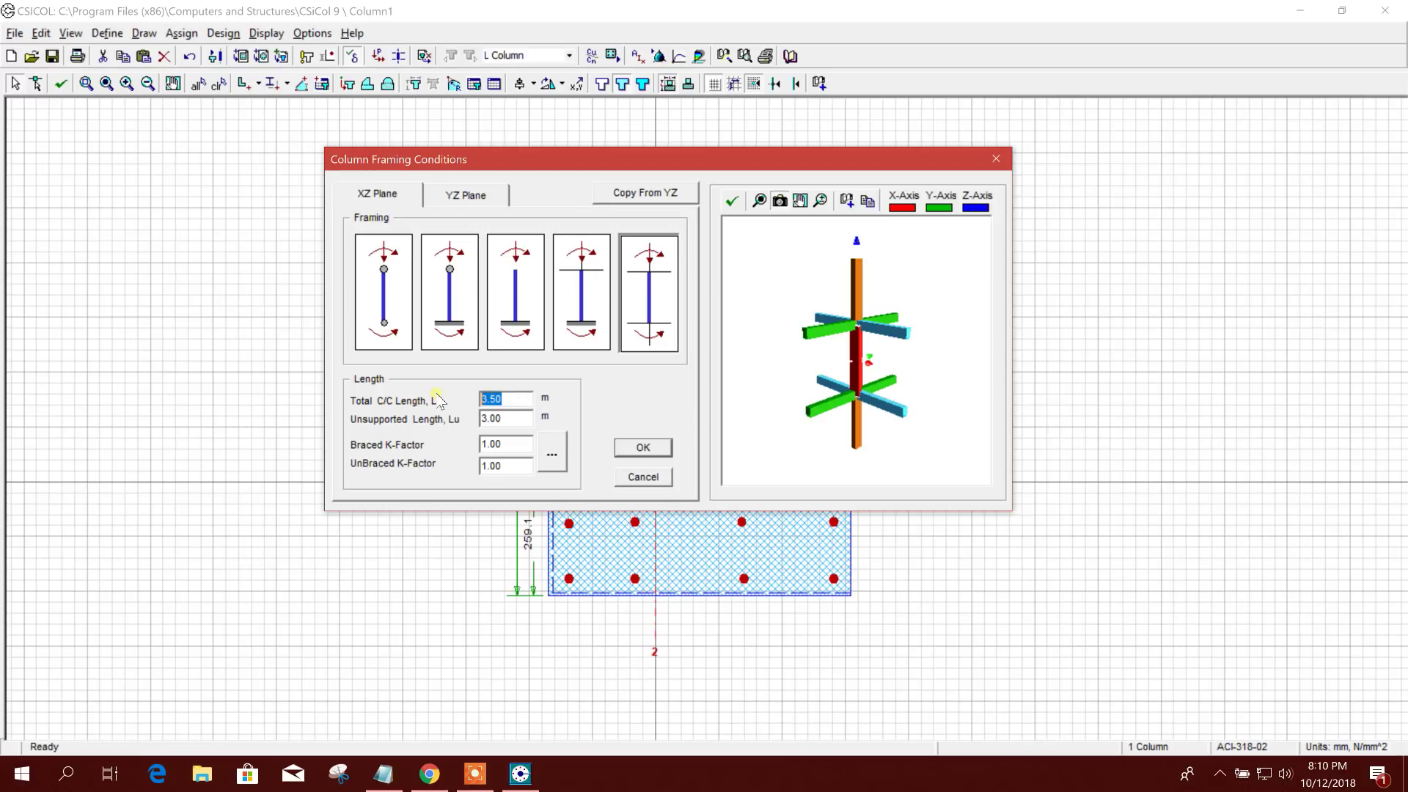
{"action": "type", "text": "3.8"}
{"action": "key", "text": "Tab"}
- Set the column's unsupported length Lu to 3.3 m
{"action": "left_click", "coordinate": [509, 430]}
{"action": "left_click", "coordinate": [514, 401]}
{"action": "left_click", "coordinate": [518, 447]}
{"action": "key", "text": "Tab"}
- Compute K-factors for the no-column-above frame with 3.5 m and 2.5 m beams: 0.88 non-sway, 1.78 sway
{"action": "left_click", "coordinate": [551, 454]}
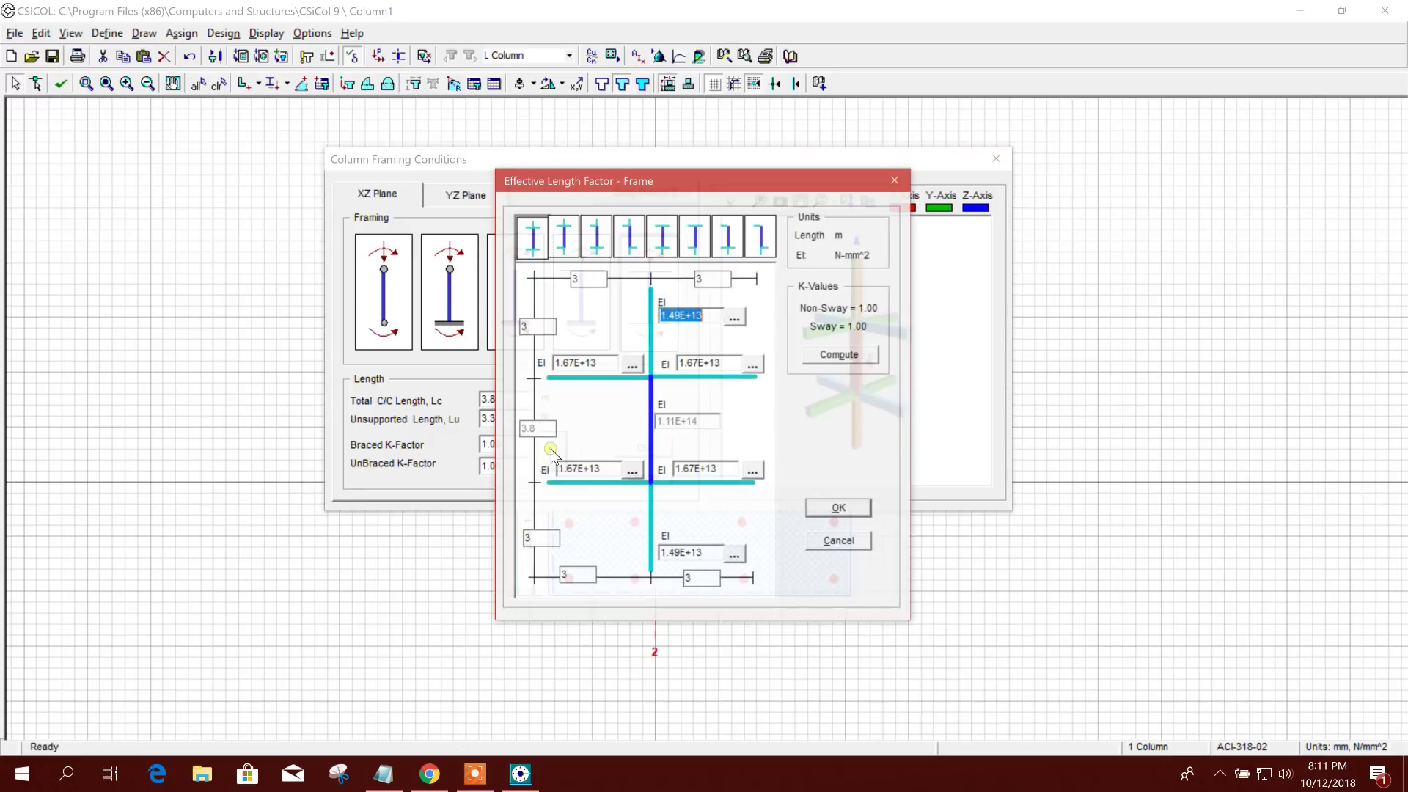
{"action": "left_click_drag", "start_coordinate": [700, 192], "coordinate": [611, 148]}
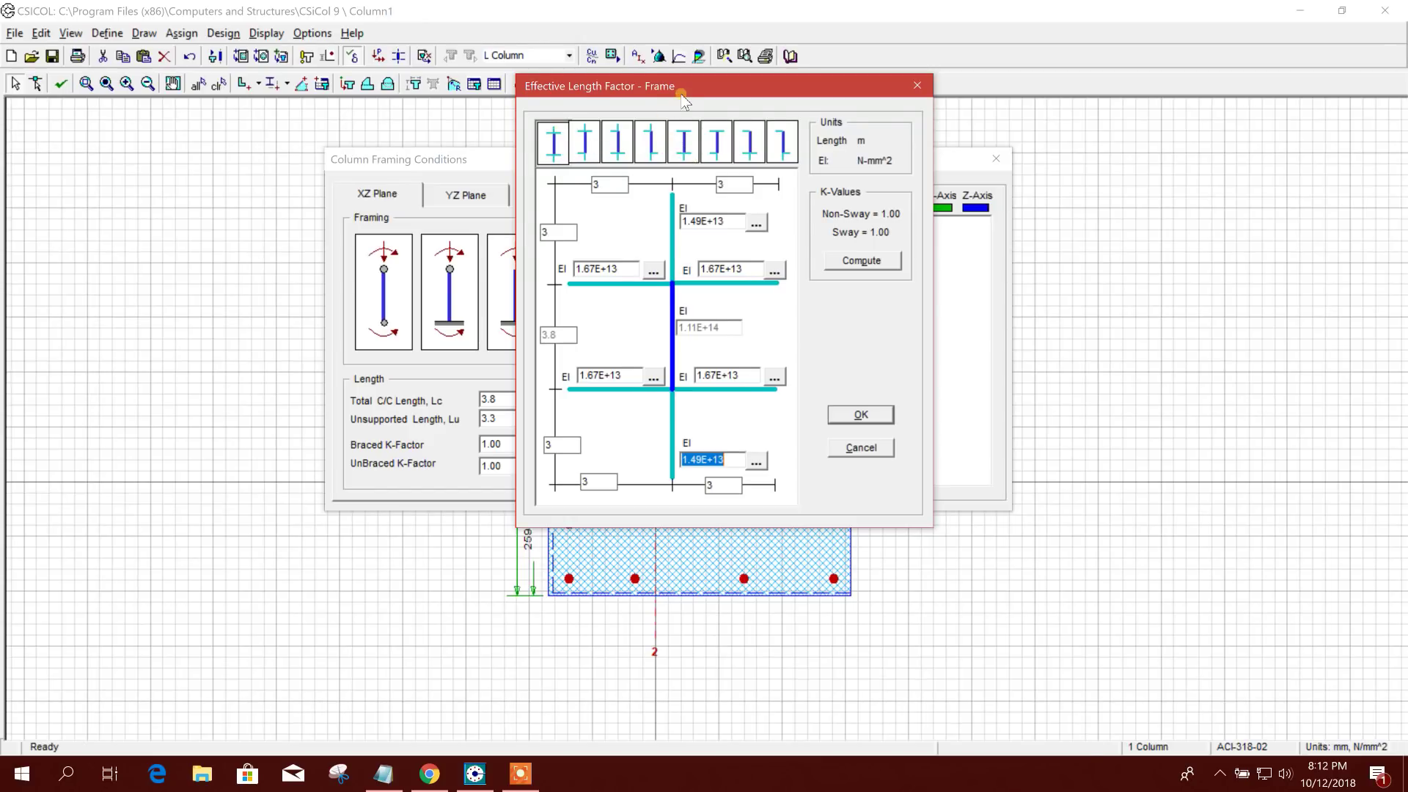
{"action": "left_click_drag", "start_coordinate": [682, 96], "coordinate": [583, 101]}
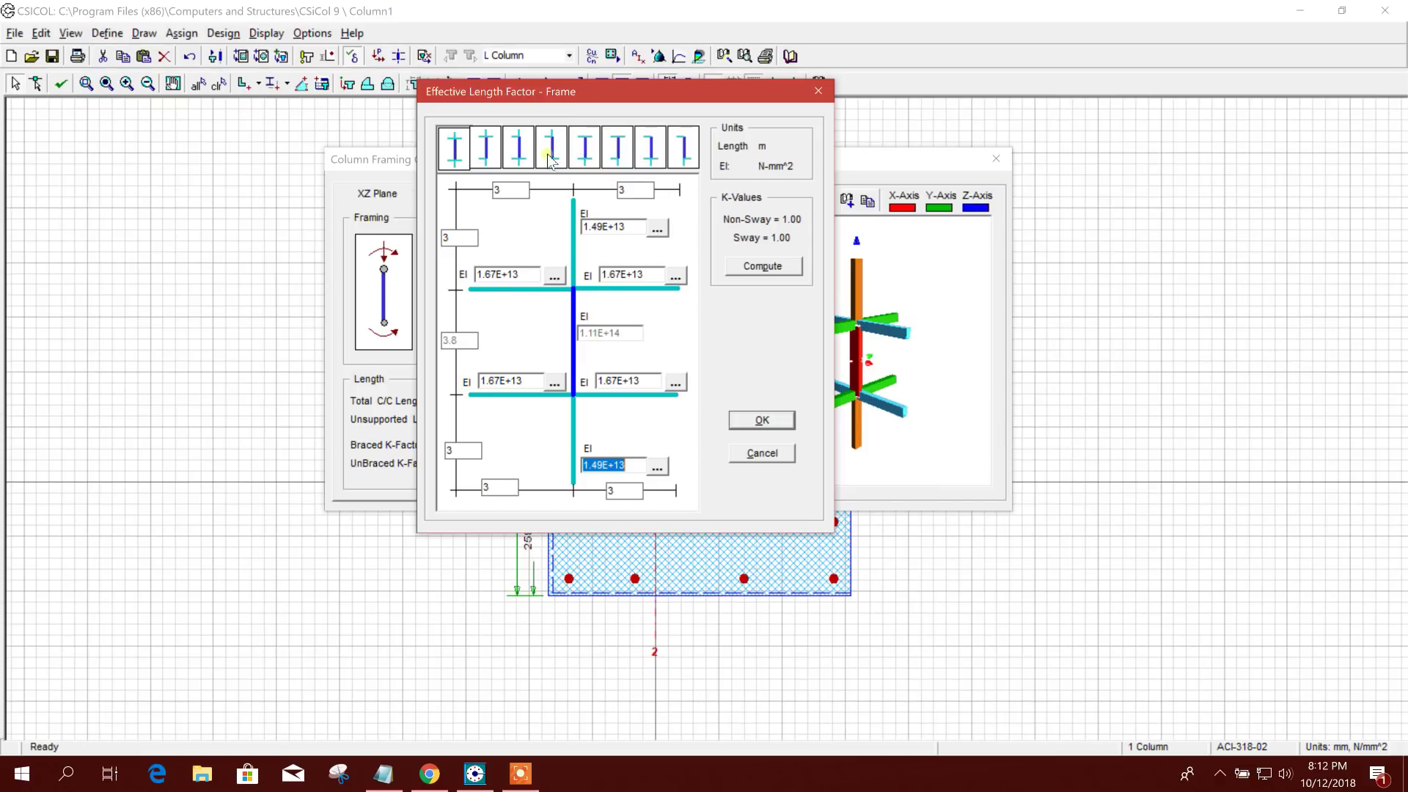
{"action": "left_click", "coordinate": [589, 155]}
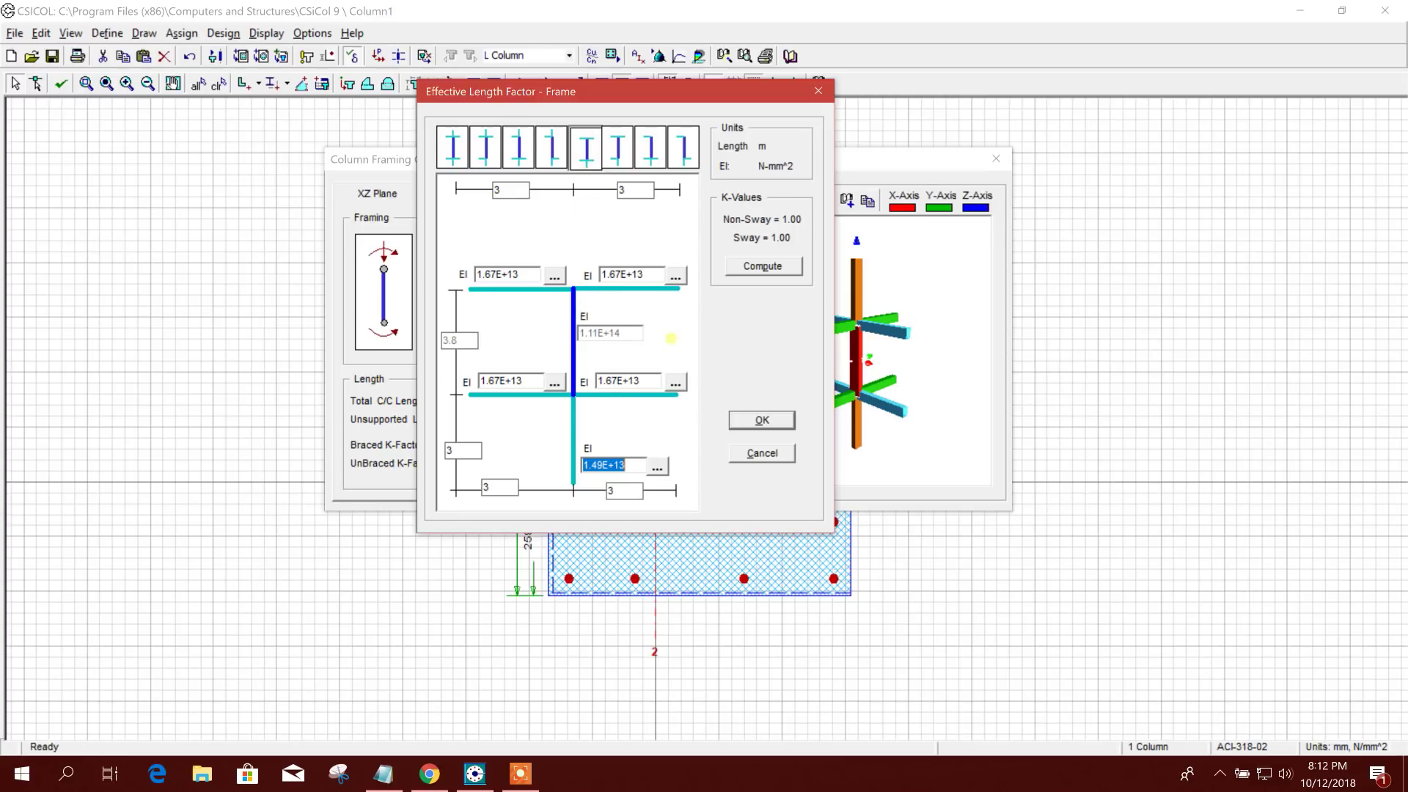
{"action": "left_click", "coordinate": [489, 486]}
{"action": "double_click", "coordinate": [630, 189]}
{"action": "left_click", "coordinate": [504, 488]}
{"action": "left_click", "coordinate": [775, 271]}
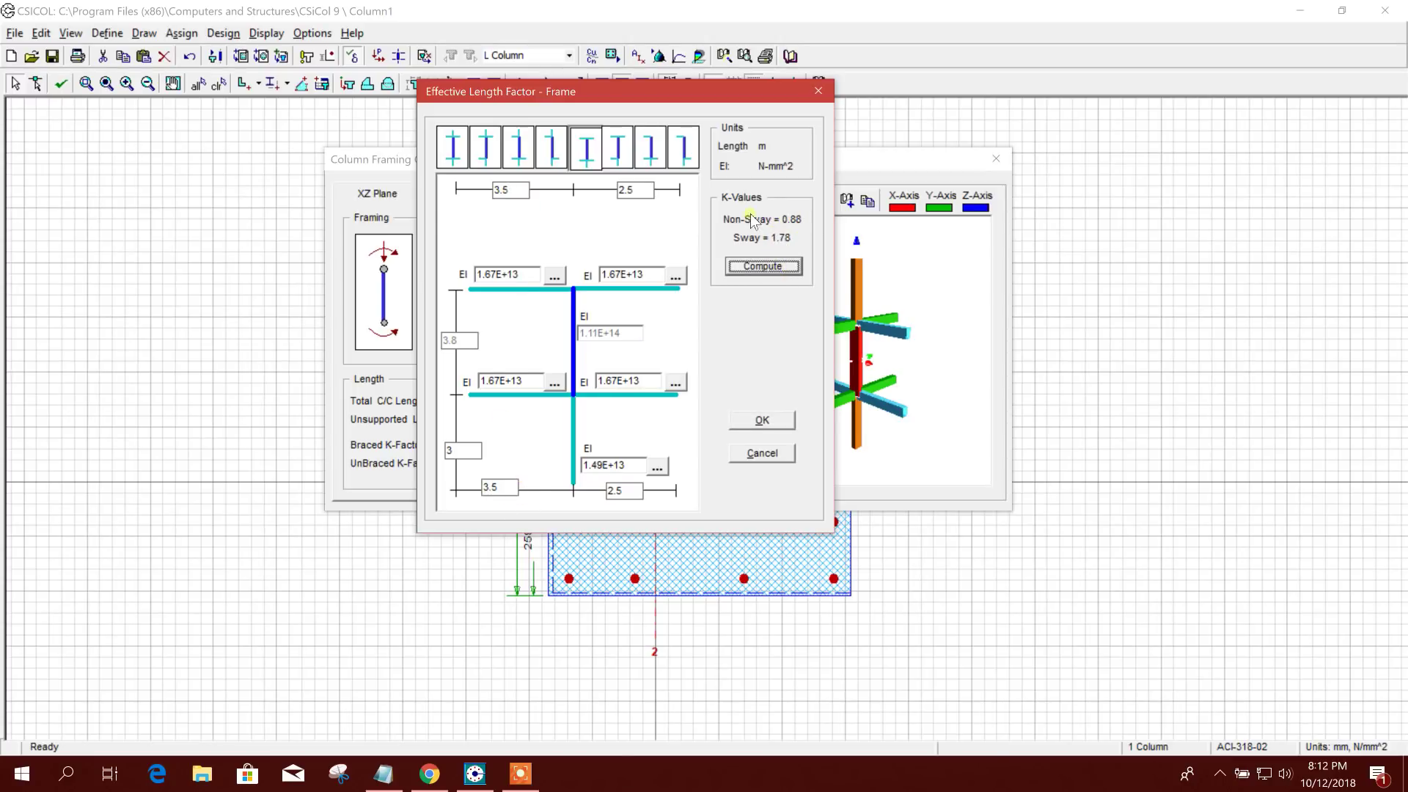
- Apply K 0.88/1.78 to the XZ plane, copy XZ framing to YZ, and confirm framing conditions
{"action": "left_click", "coordinate": [763, 422]}
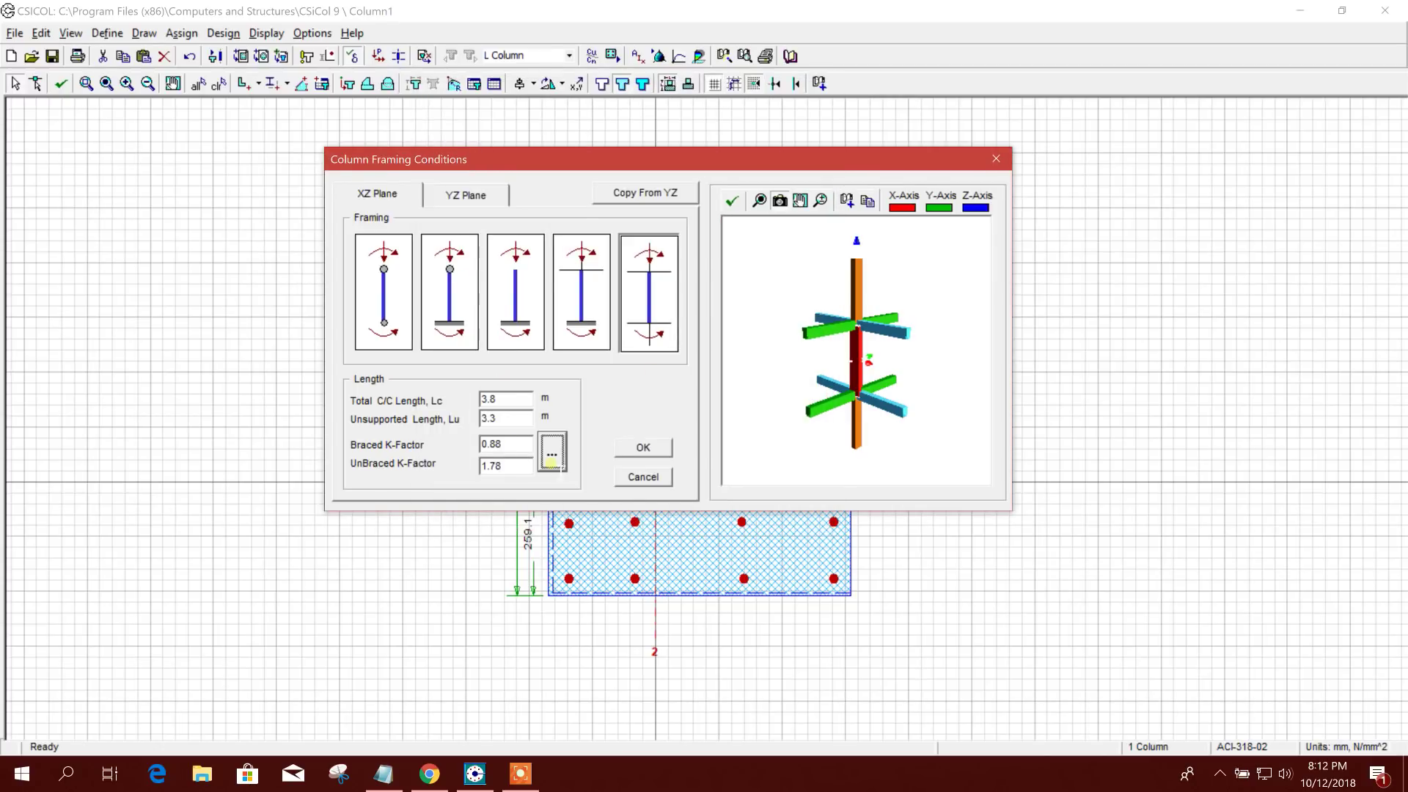
{"action": "left_click", "coordinate": [481, 196]}
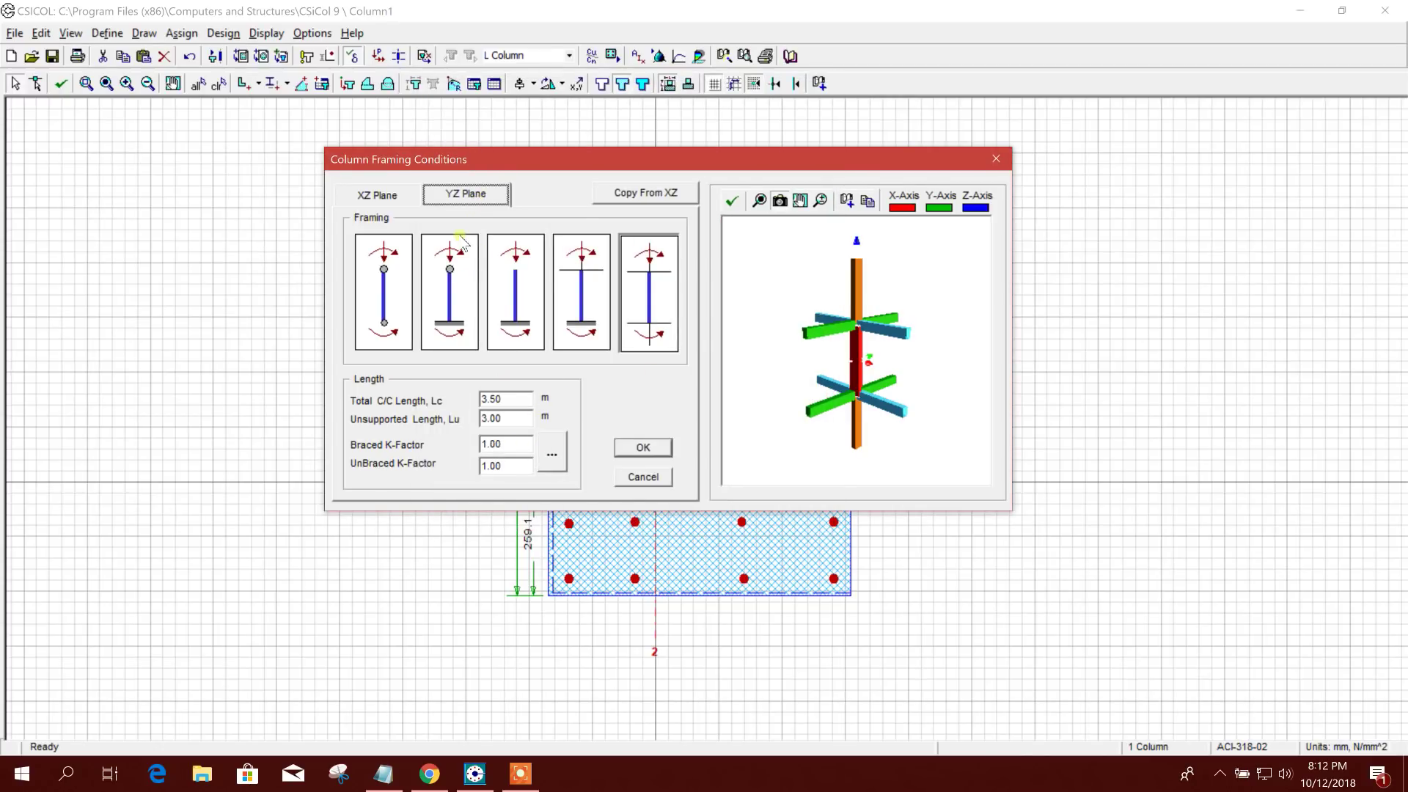
{"action": "left_click", "coordinate": [627, 203]}
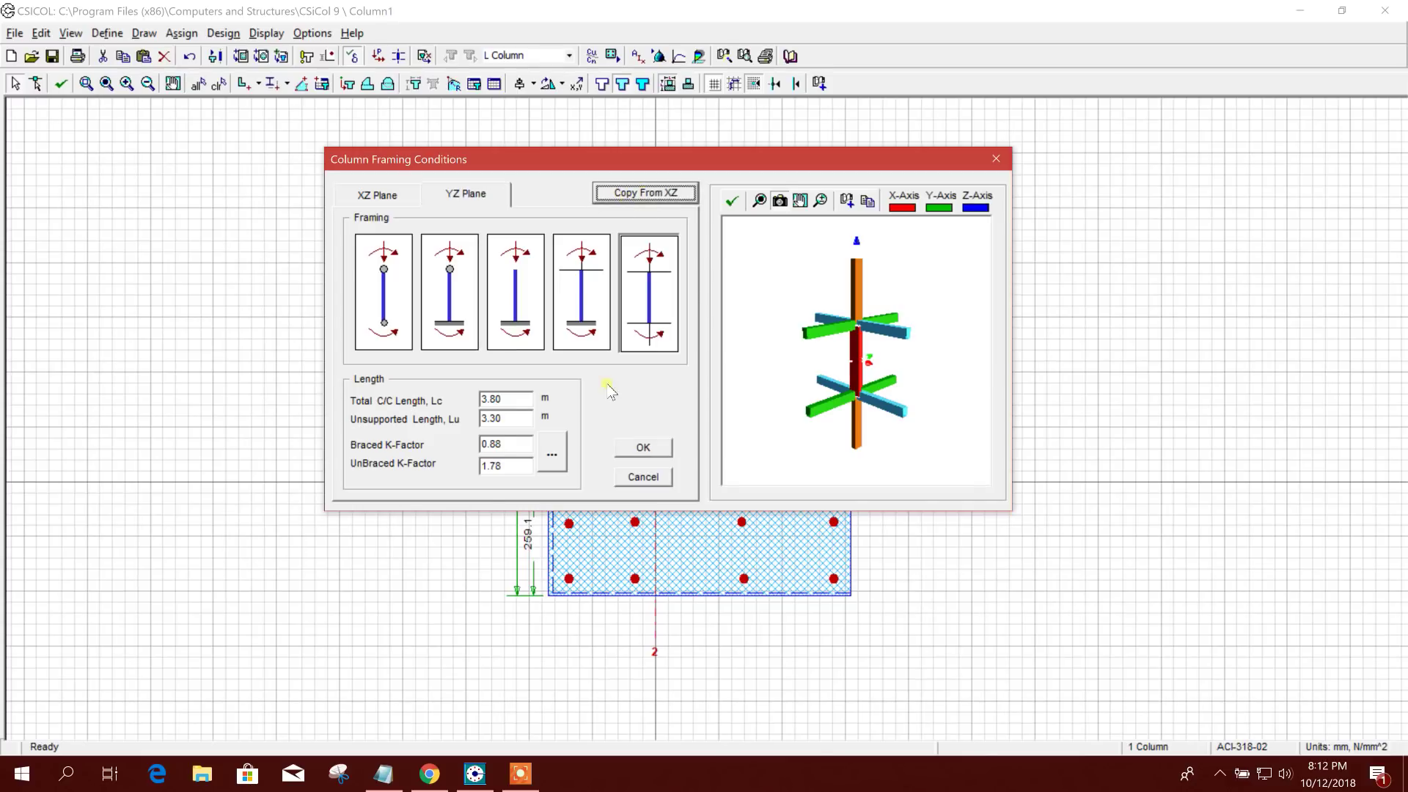
{"action": "left_click", "coordinate": [647, 450]}
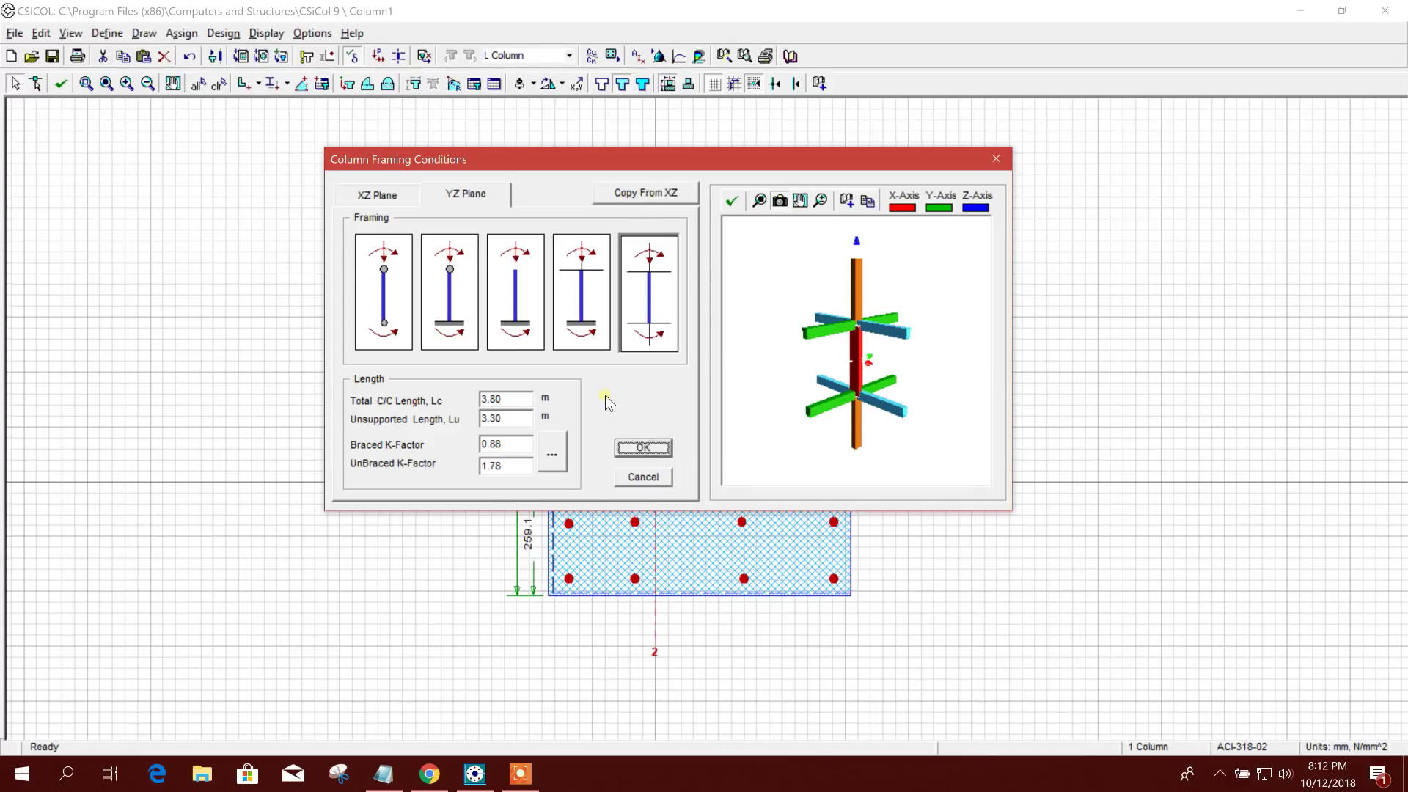
{"action": "left_click_drag", "start_coordinate": [581, 156], "coordinate": [511, 151]}
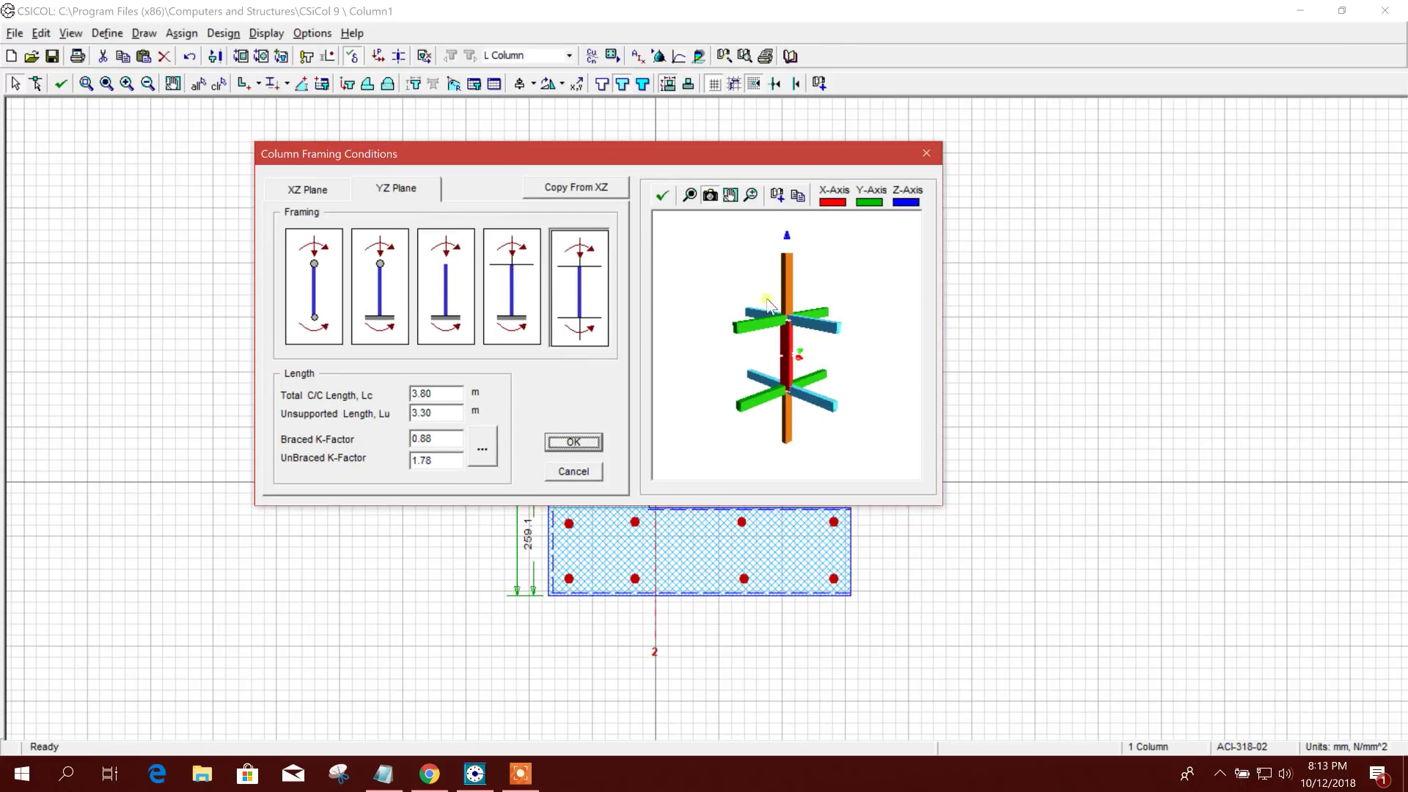
{"action": "left_click", "coordinate": [575, 443]}
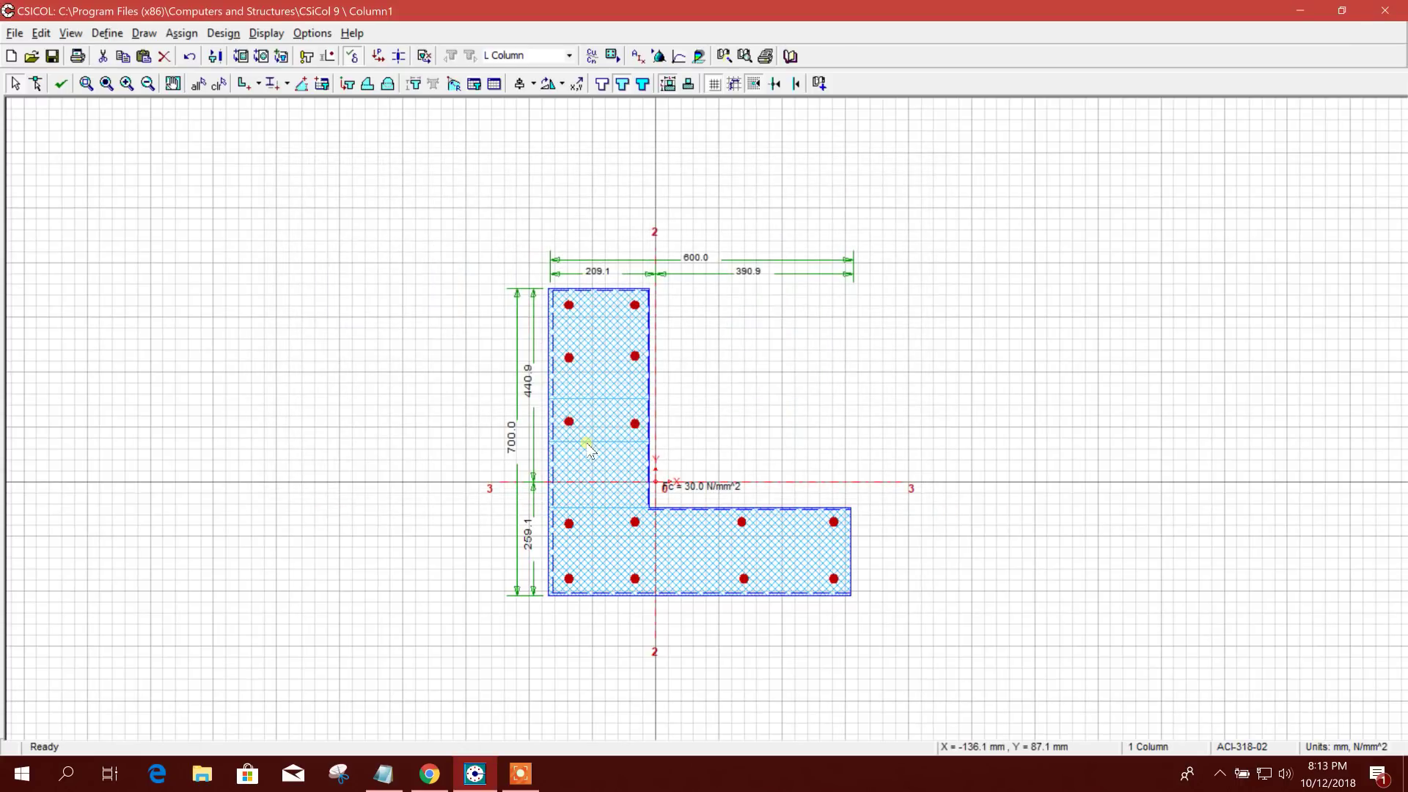
- Review Combination1's top- and bottom-end capacity results, ratio 0.16 (OK), then close them
{"action": "left_click", "coordinate": [224, 33]}
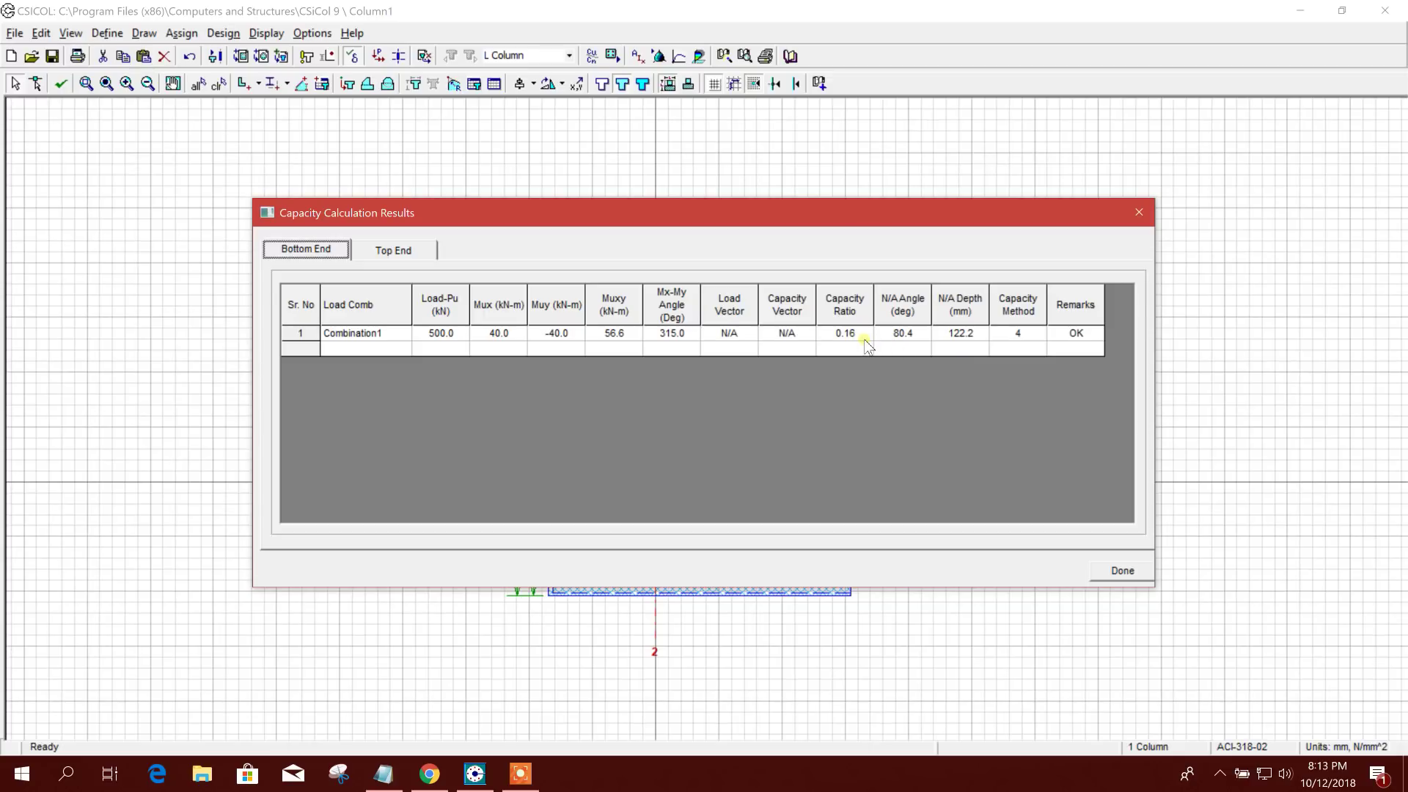
{"action": "left_click", "coordinate": [407, 253]}
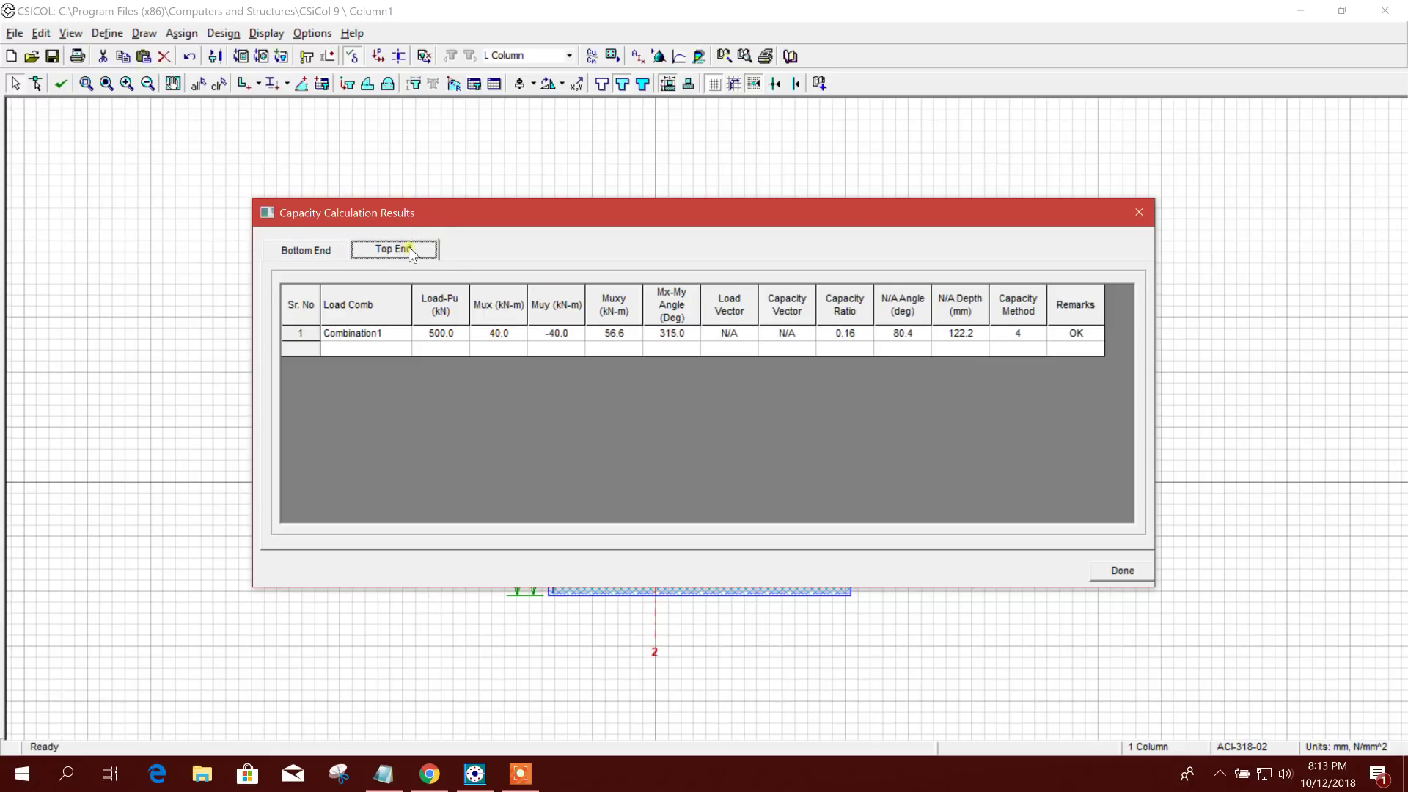
{"action": "left_click", "coordinate": [312, 250]}
{"action": "left_click", "coordinate": [1122, 570]}
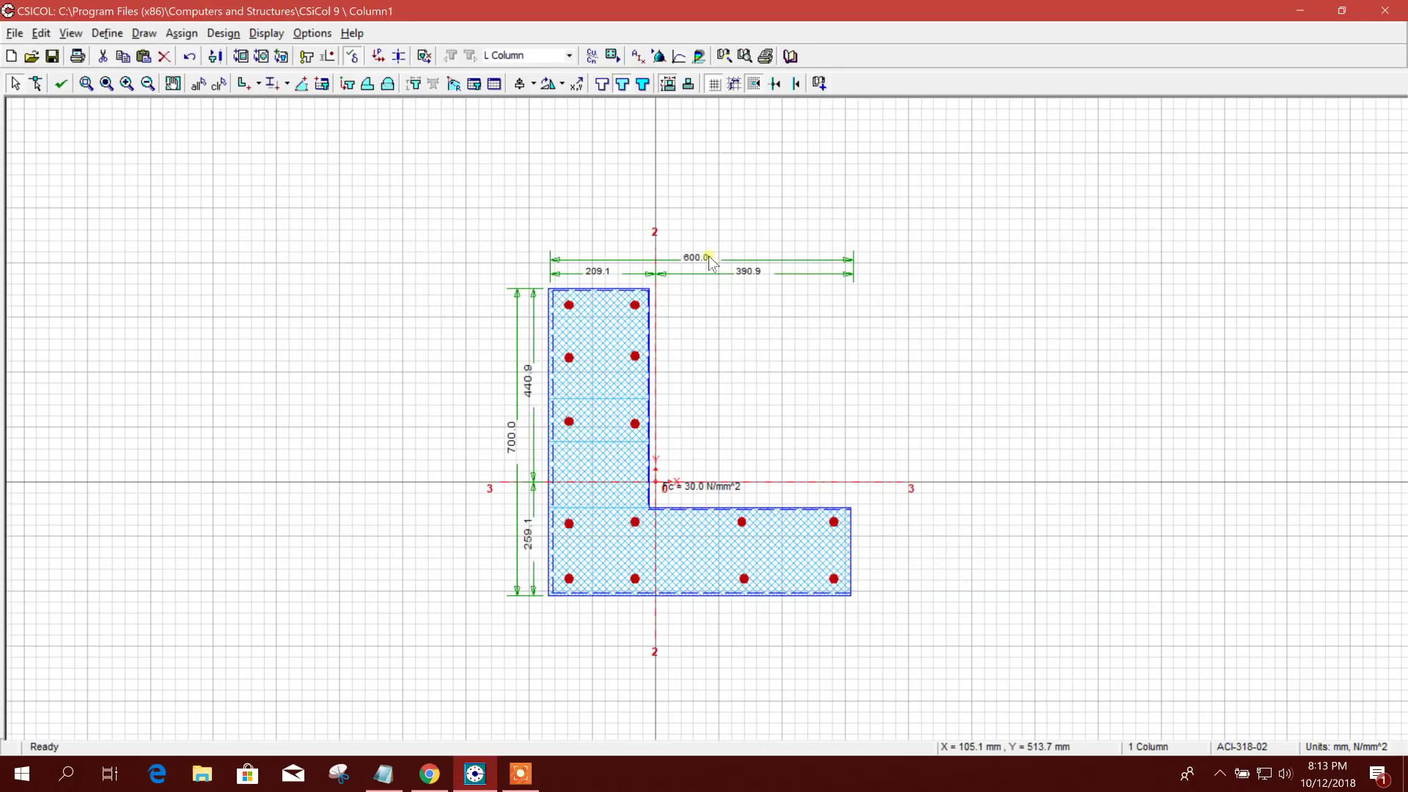
{"action": "left_click", "coordinate": [266, 34]}
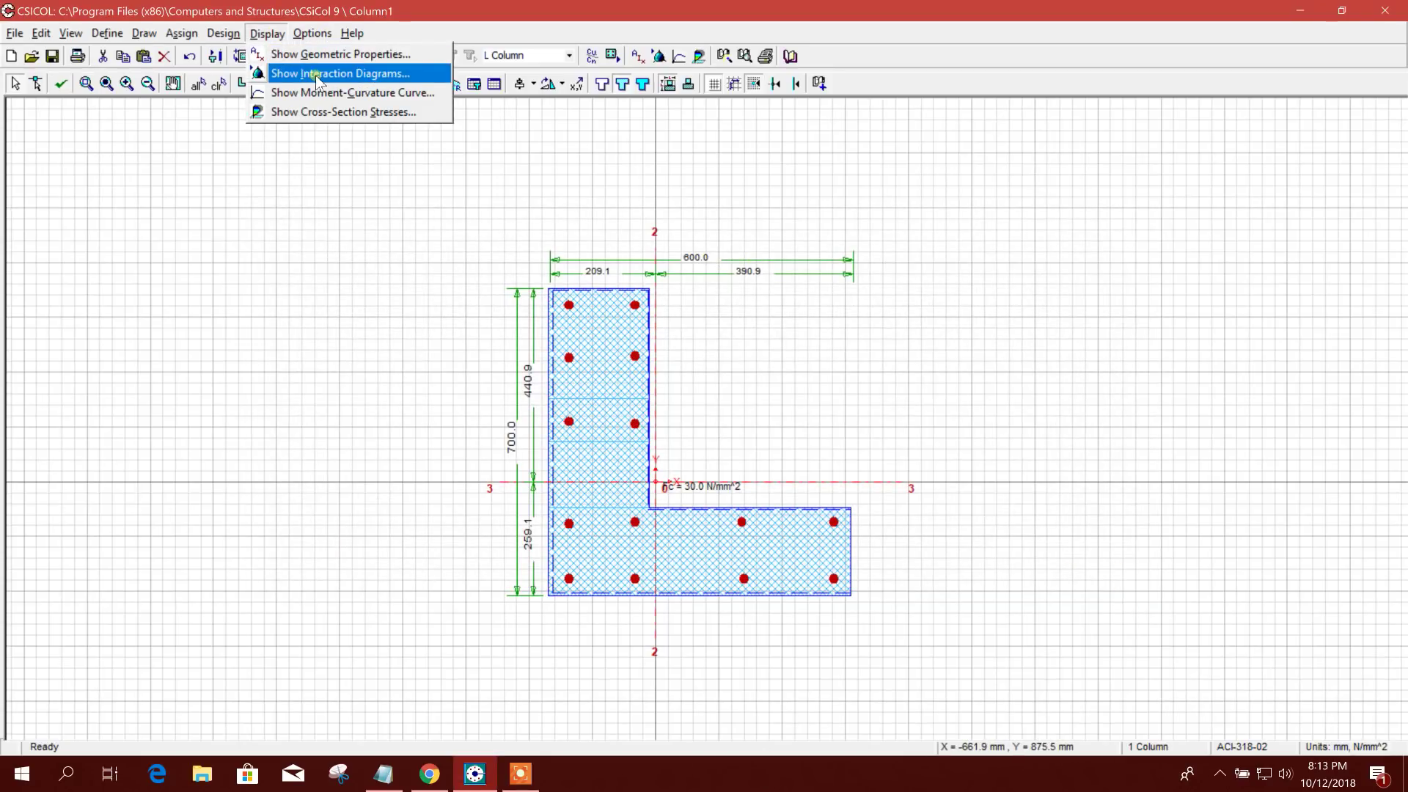
{"action": "left_click", "coordinate": [369, 77]}
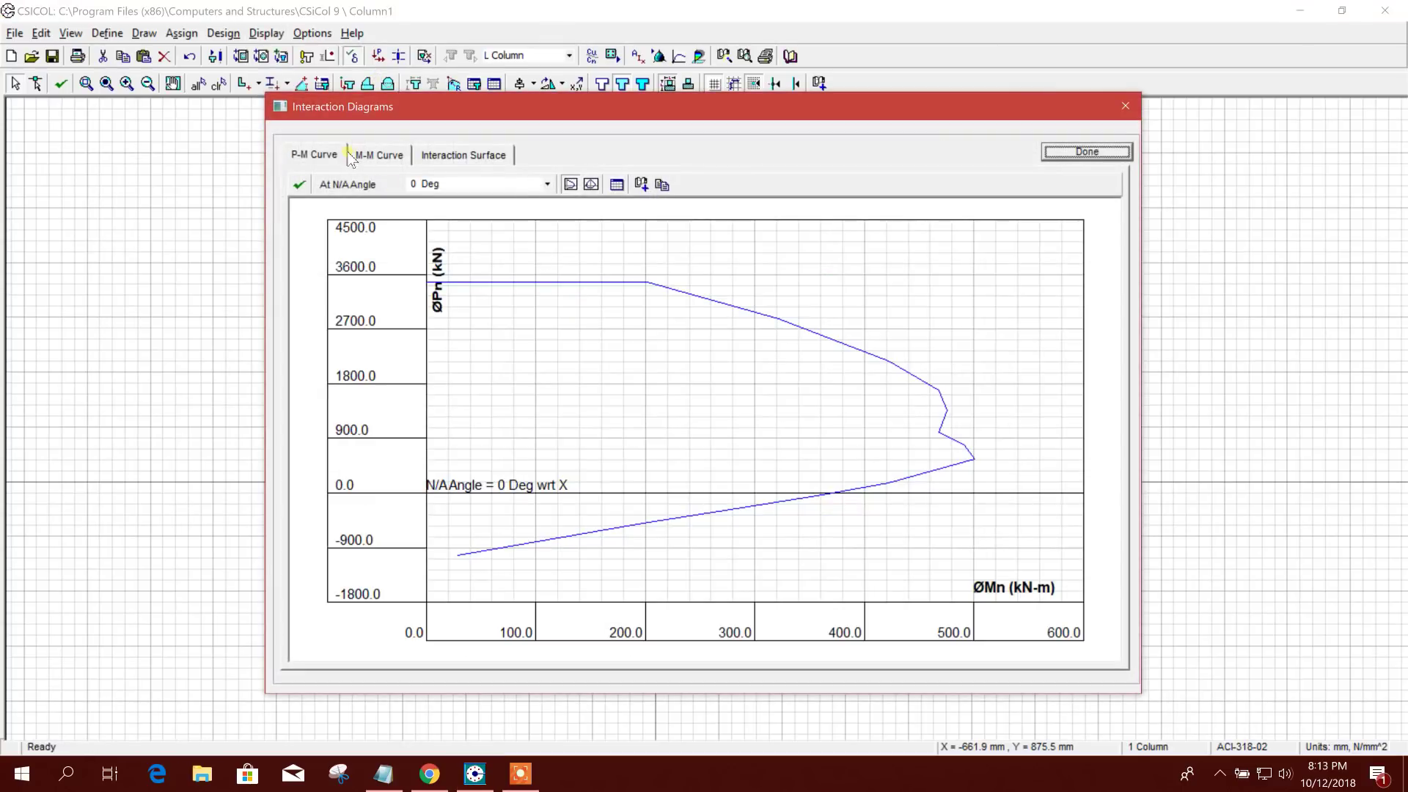
{"action": "left_click", "coordinate": [425, 184]}
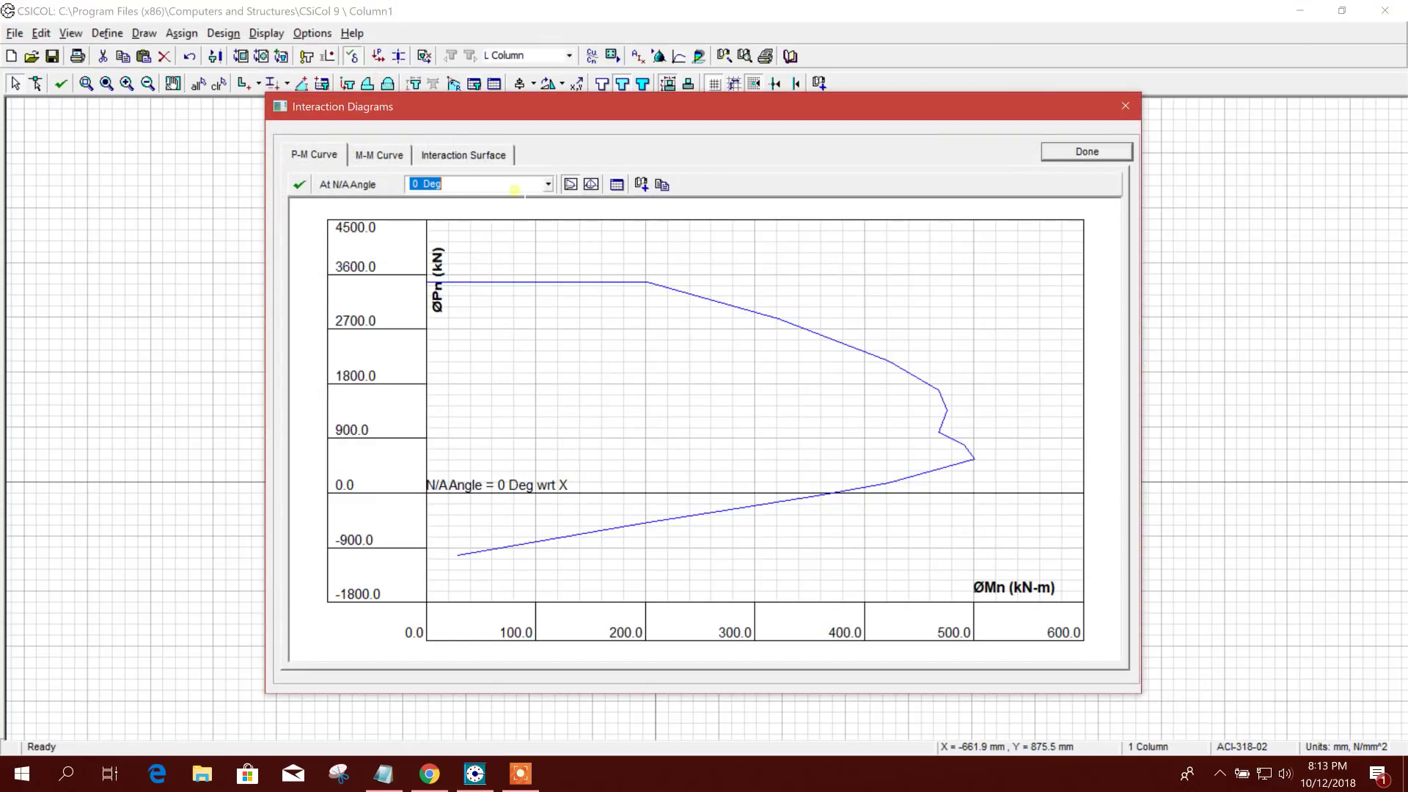
{"action": "left_click", "coordinate": [547, 184]}
{"action": "left_click", "coordinate": [458, 253]}
{"action": "left_click", "coordinate": [547, 184]}
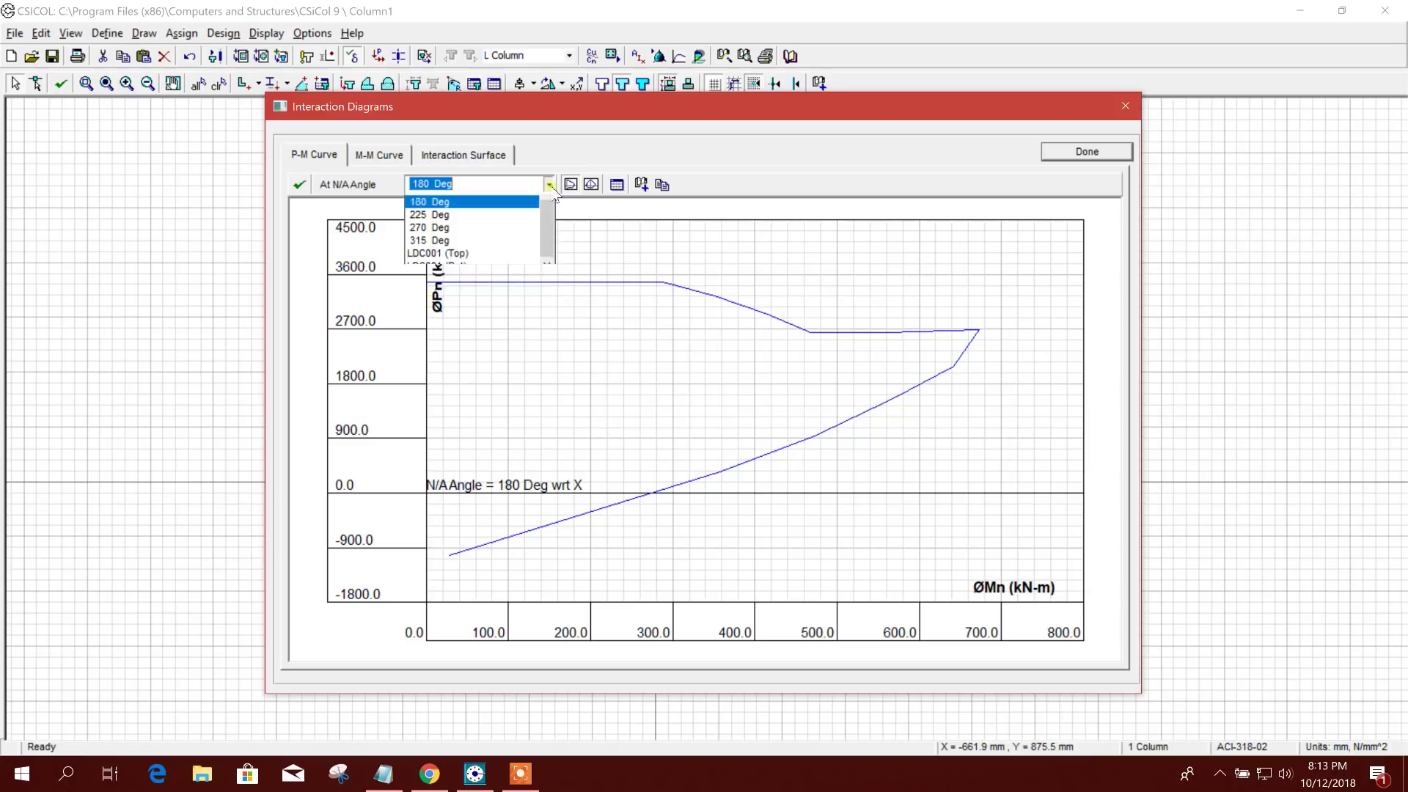
{"action": "left_click", "coordinate": [470, 281]}
{"action": "left_click", "coordinate": [379, 155]}
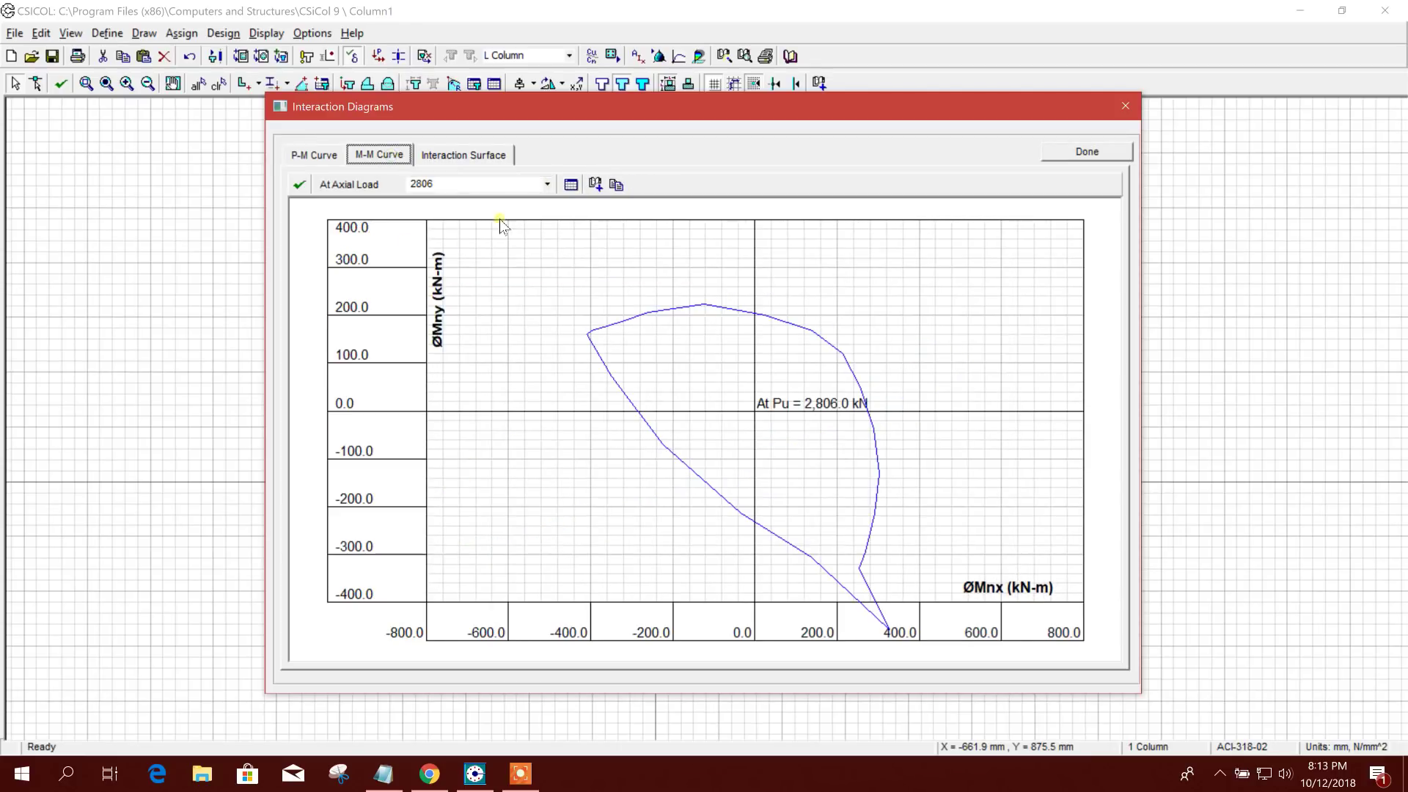
{"action": "left_click", "coordinate": [548, 184]}
{"action": "left_click", "coordinate": [462, 253]}
{"action": "left_click", "coordinate": [548, 184]}
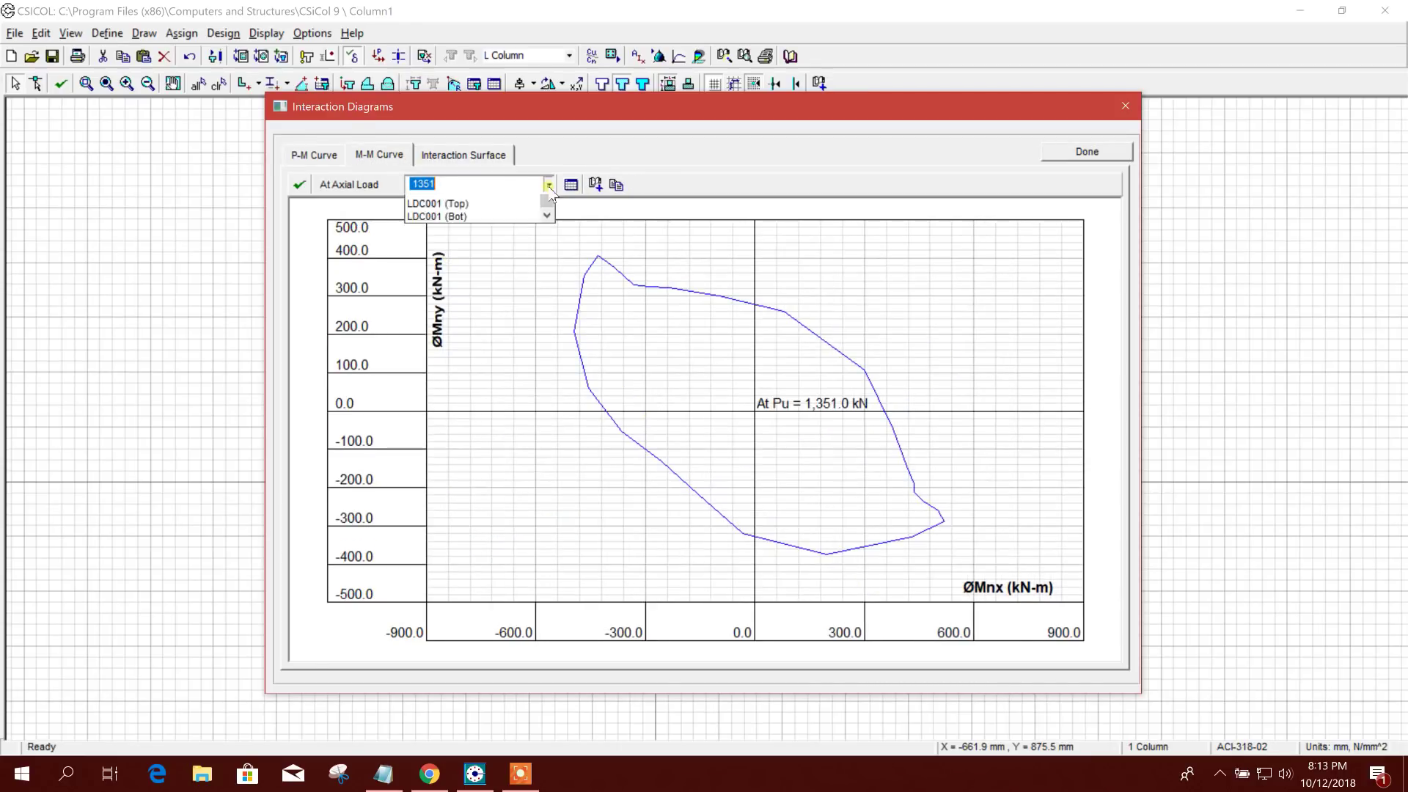
{"action": "left_click", "coordinate": [472, 276]}
{"action": "left_click", "coordinate": [449, 157]}
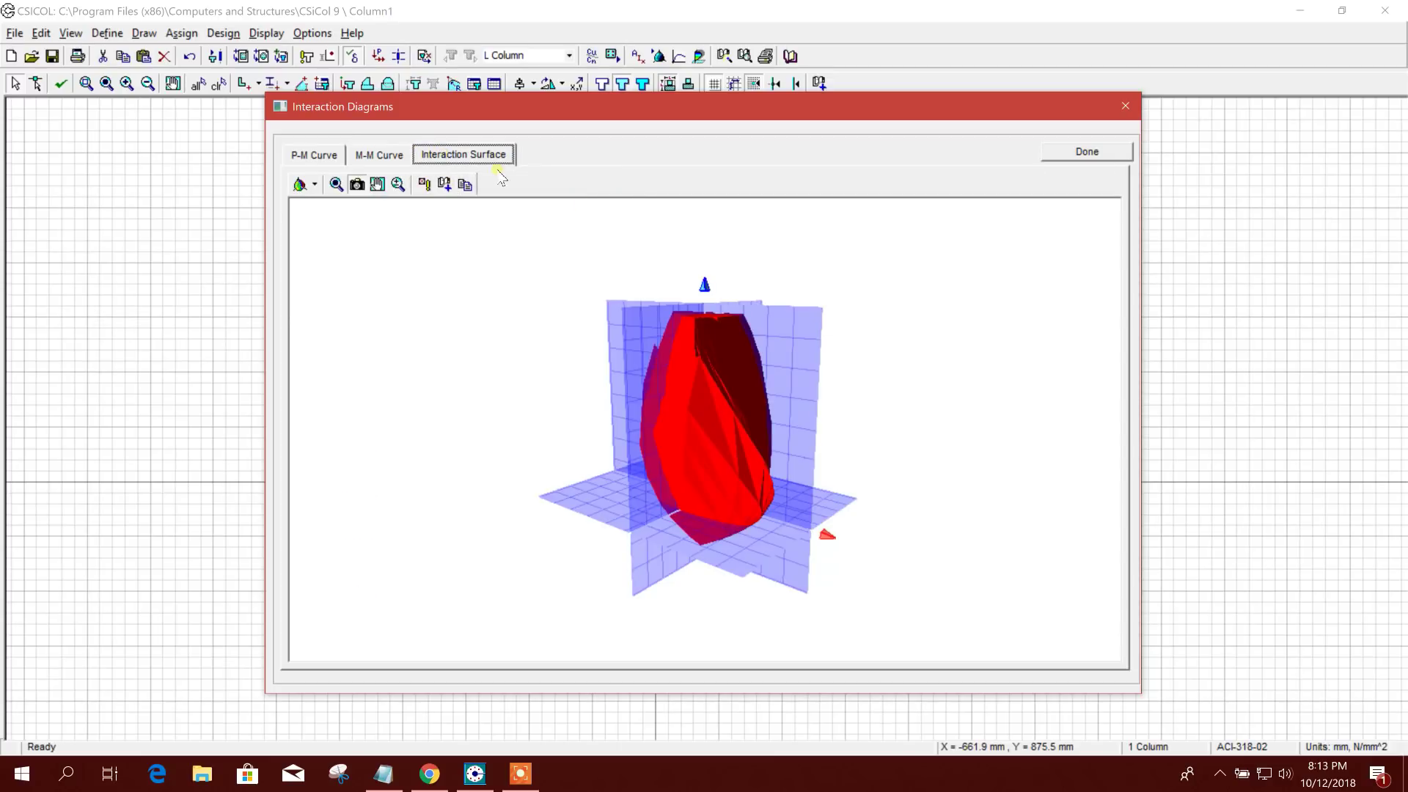
{"action": "left_click_drag", "start_coordinate": [697, 339], "coordinate": [873, 455]}
{"action": "left_click_drag", "start_coordinate": [599, 413], "coordinate": [860, 431]}
{"action": "left_click", "coordinate": [1087, 151]}
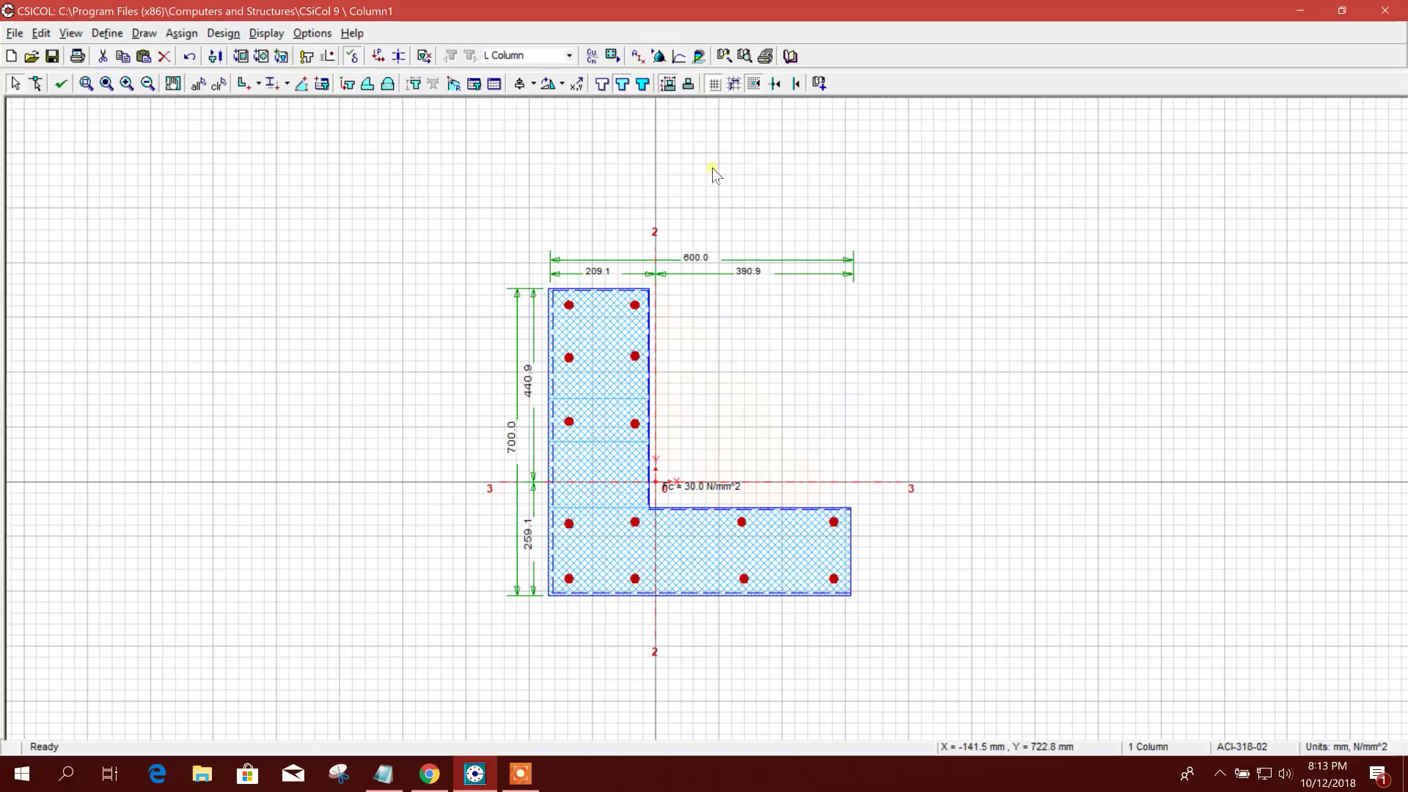
- Display Combination1 cross-section stresses as colour contours, comparing 3D, 2D and compression-zone views
{"action": "left_click", "coordinate": [266, 33]}
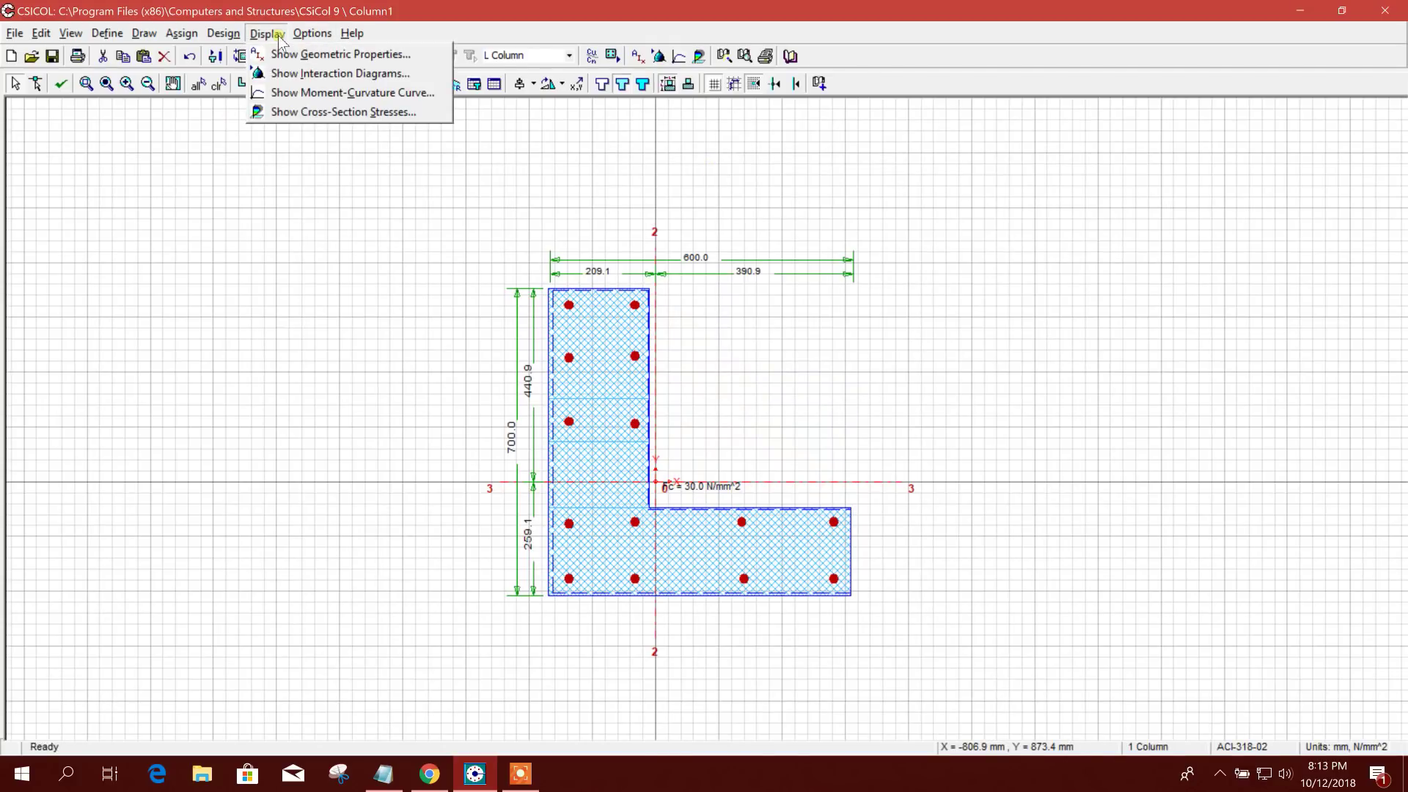
{"action": "left_click", "coordinate": [306, 114]}
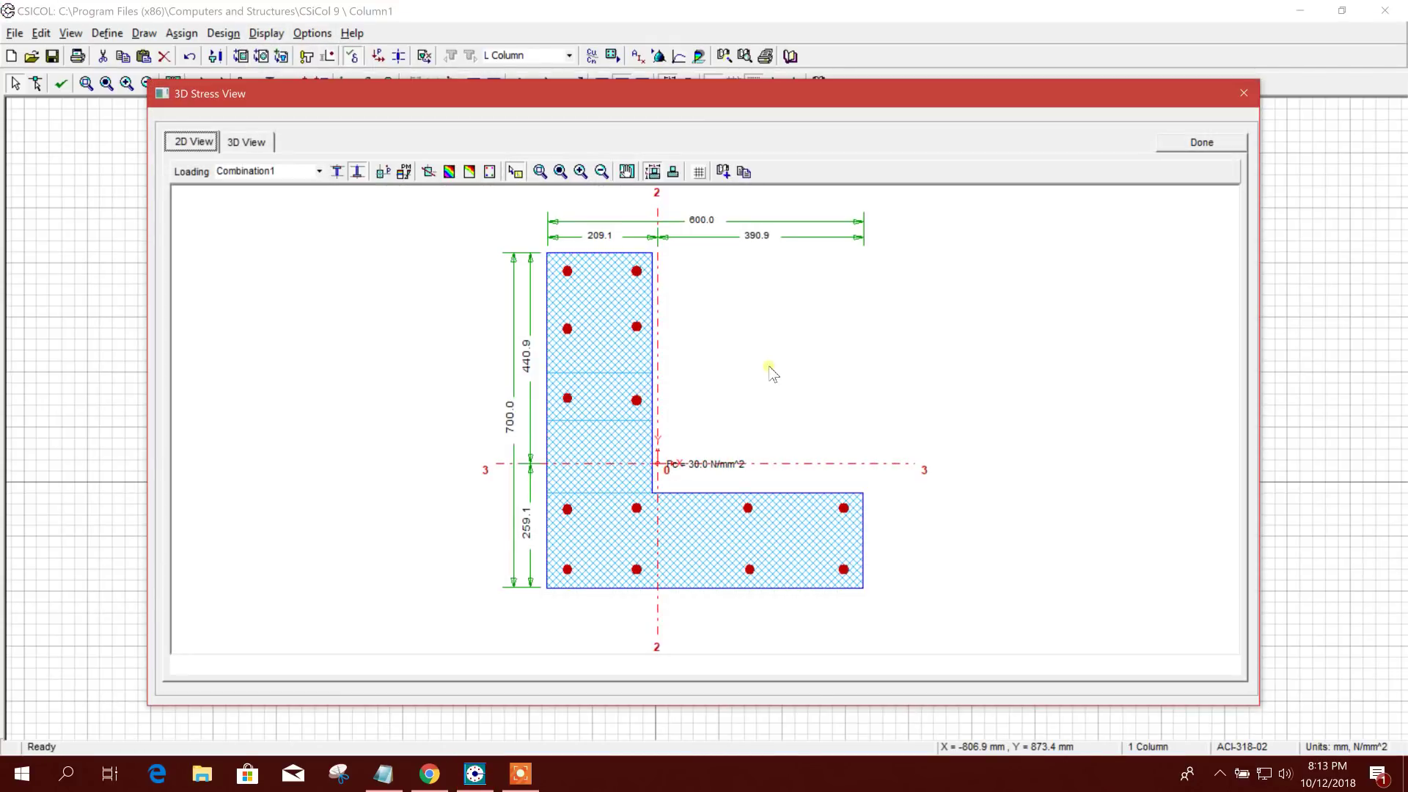
{"action": "left_click", "coordinate": [449, 171]}
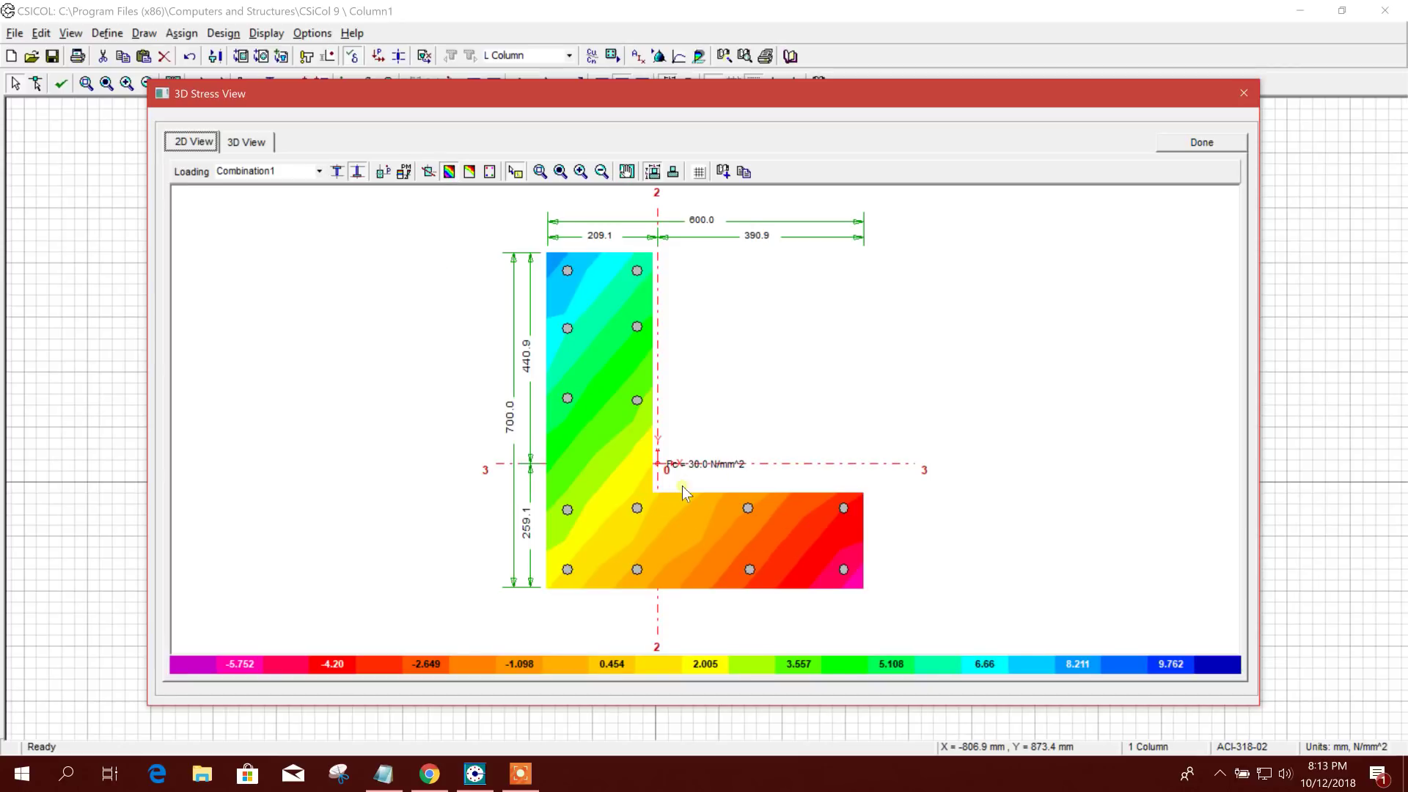
{"action": "left_click", "coordinate": [266, 146]}
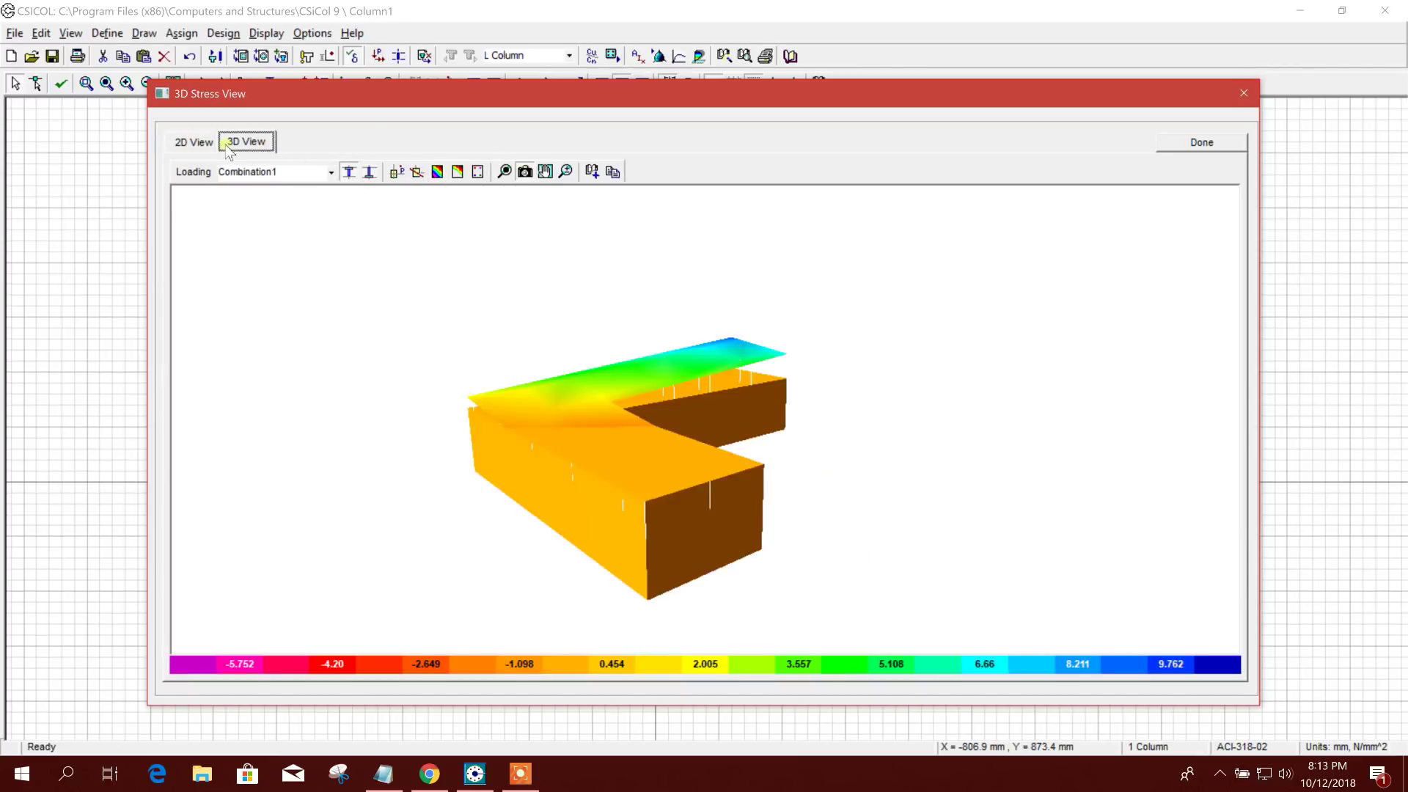
{"action": "left_click", "coordinate": [213, 143]}
{"action": "left_click", "coordinate": [470, 173]}
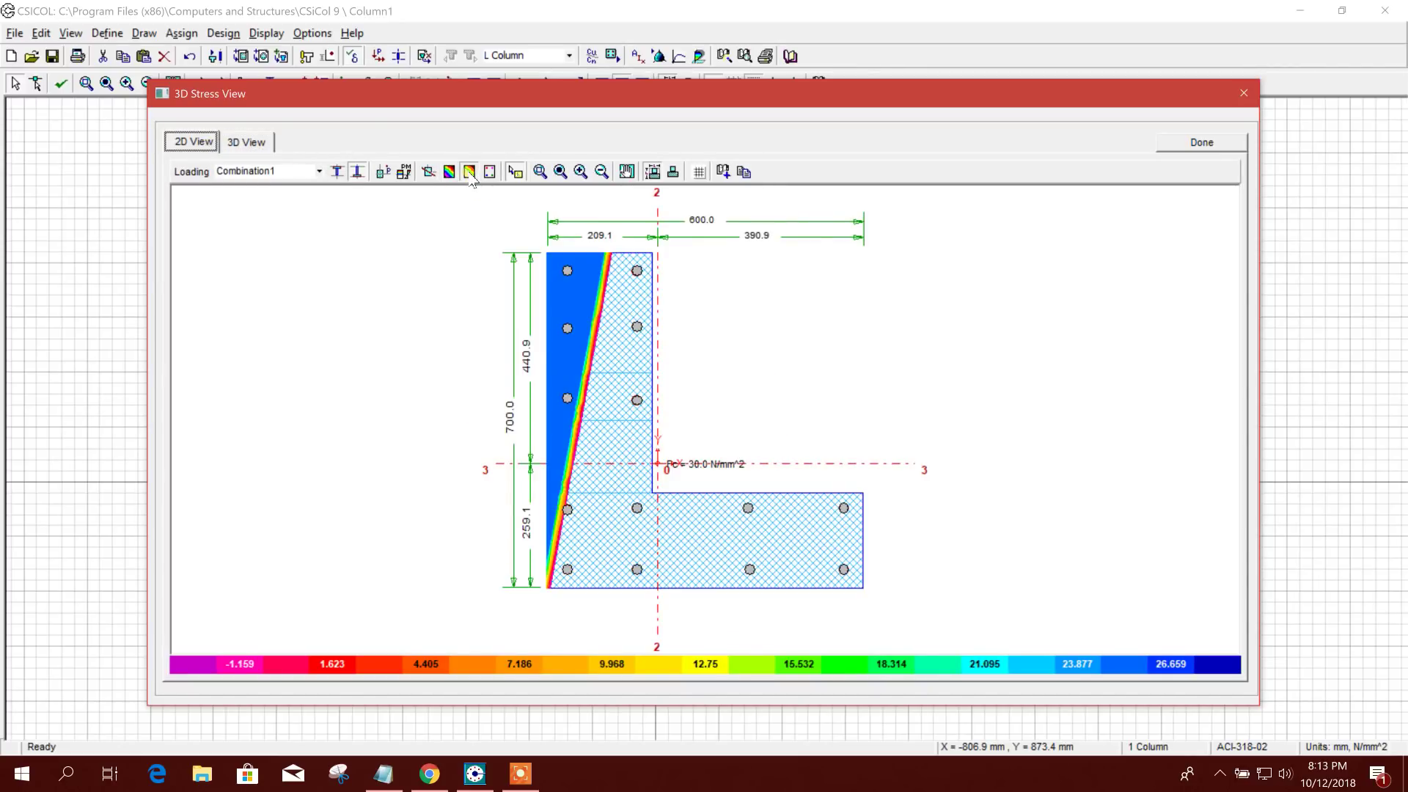
{"action": "left_click", "coordinate": [451, 173]}
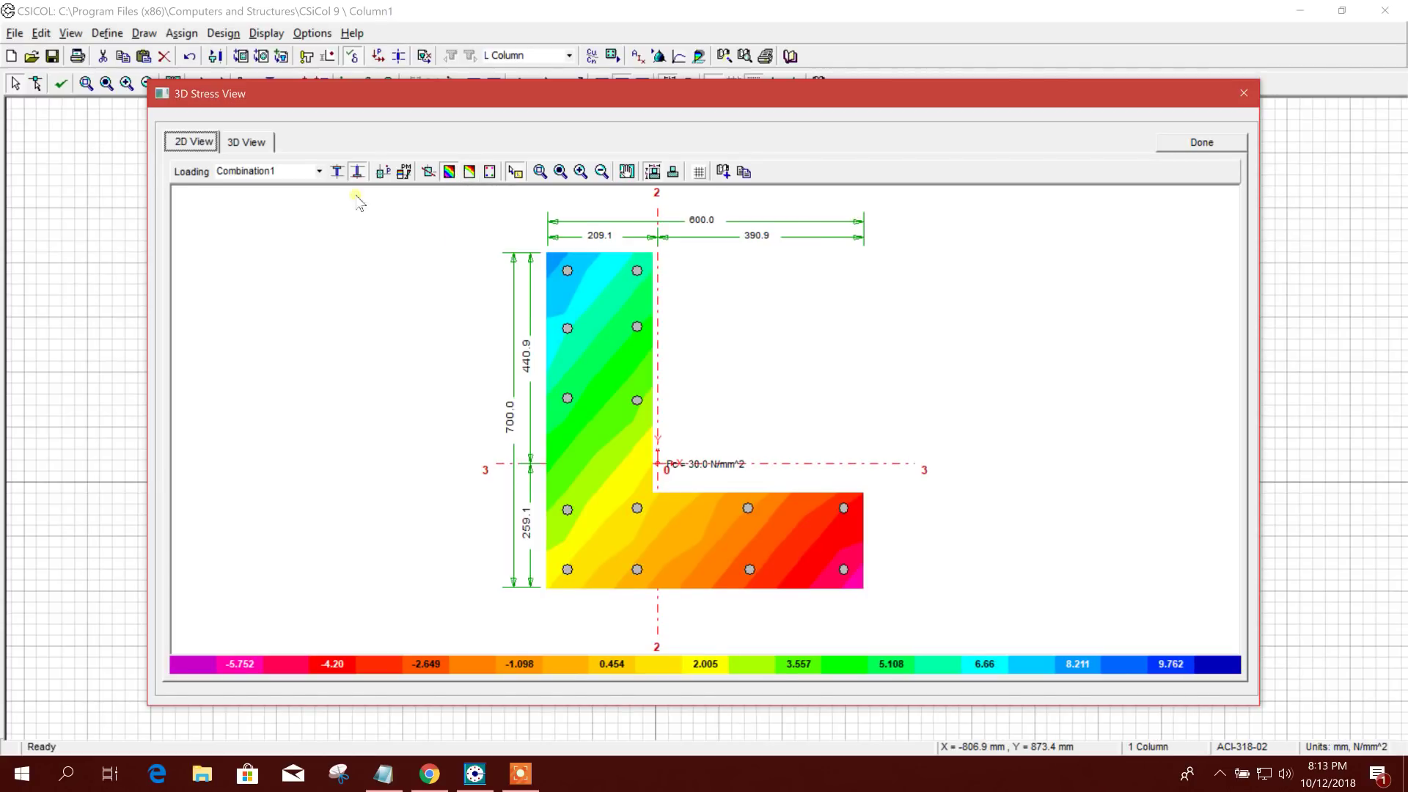
- Add the stress contour view (-5.752 to 9.762 N/mm^2) to the report and close it
{"action": "left_click_drag", "start_coordinate": [434, 94], "coordinate": [470, 61]}
{"action": "mouse_move", "coordinate": [652, 222]}
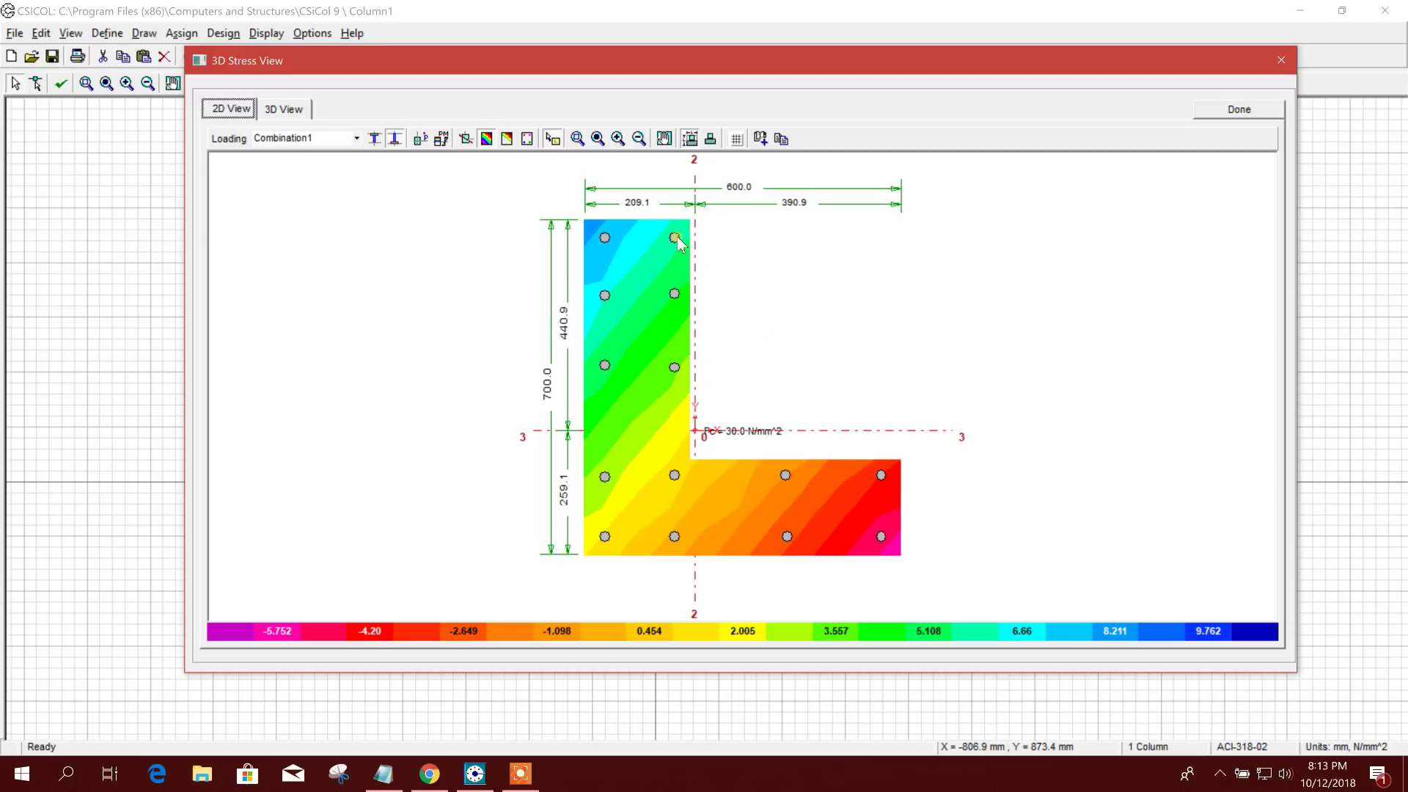
{"action": "left_click", "coordinate": [762, 140]}
{"action": "left_click", "coordinate": [1239, 109]}
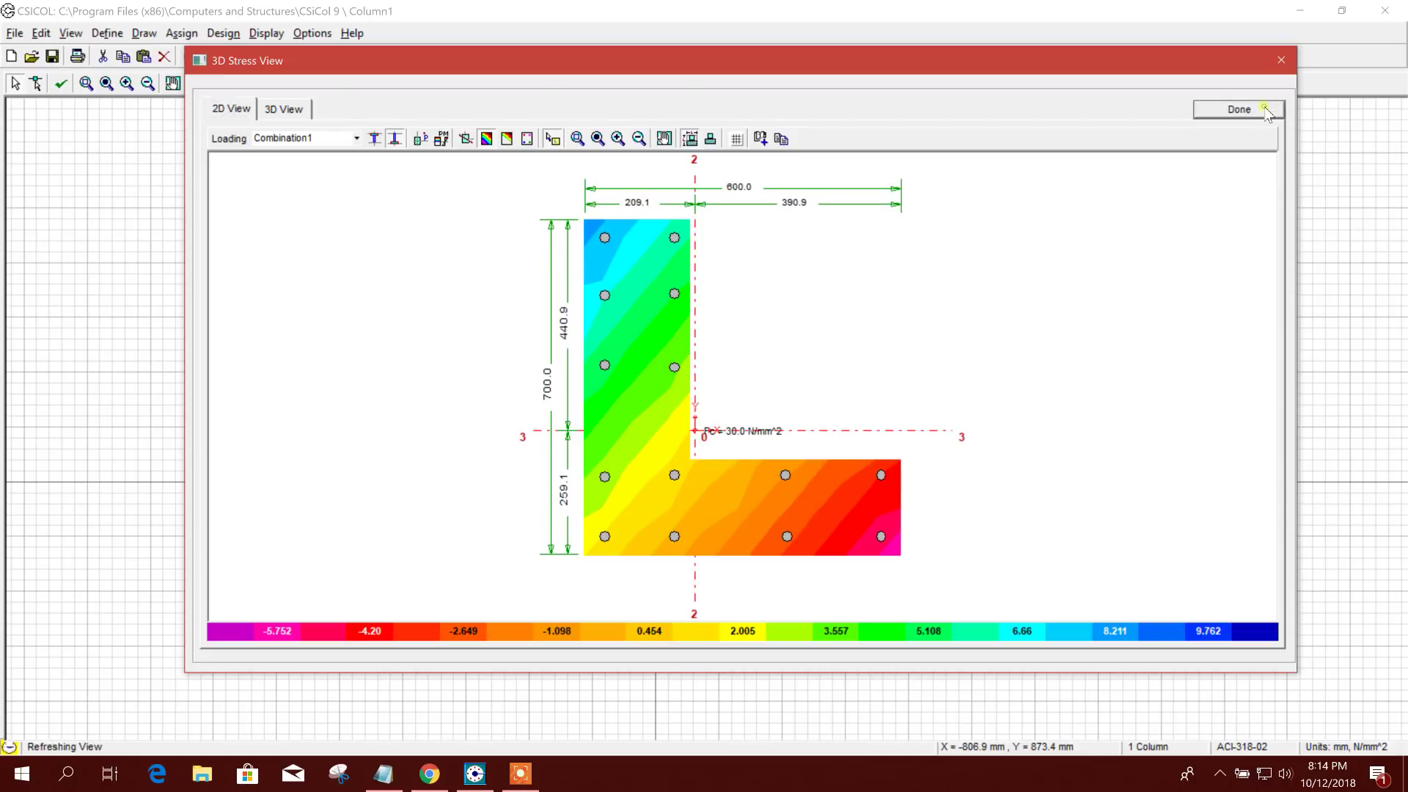
{"action": "left_click", "coordinate": [16, 34]}
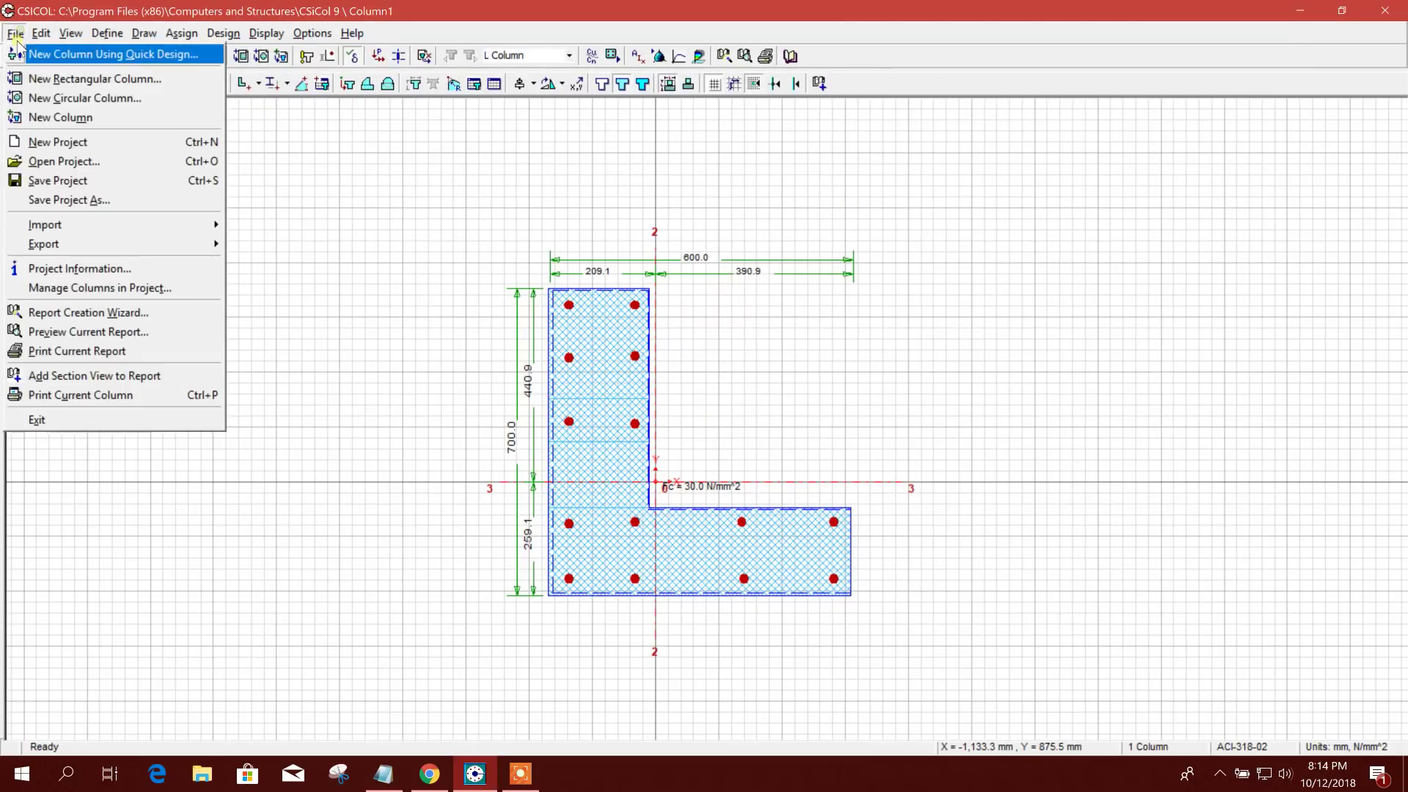
- Generate the L Column report and page through its preview to page 6 of 6
{"action": "left_click", "coordinate": [126, 334]}
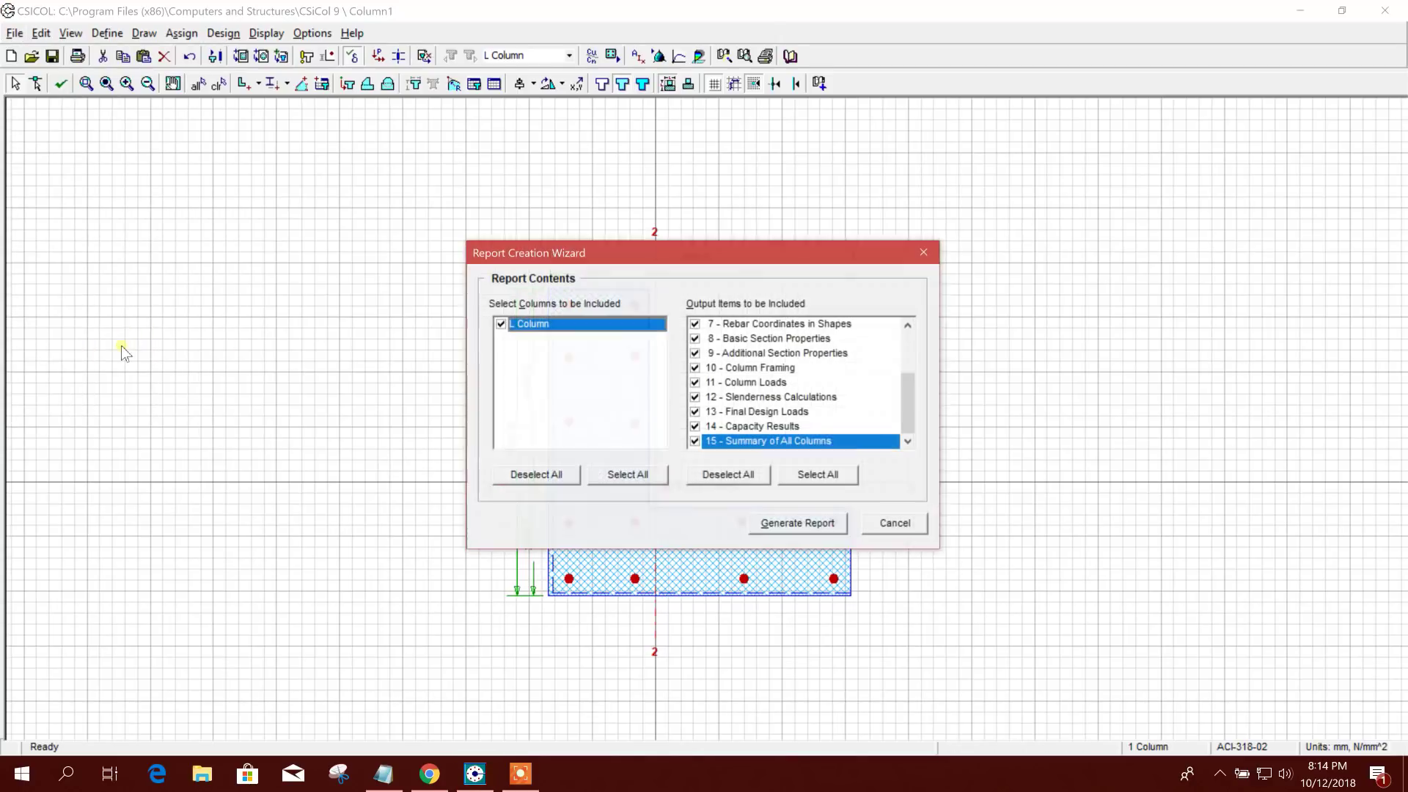
{"action": "left_click", "coordinate": [818, 528]}
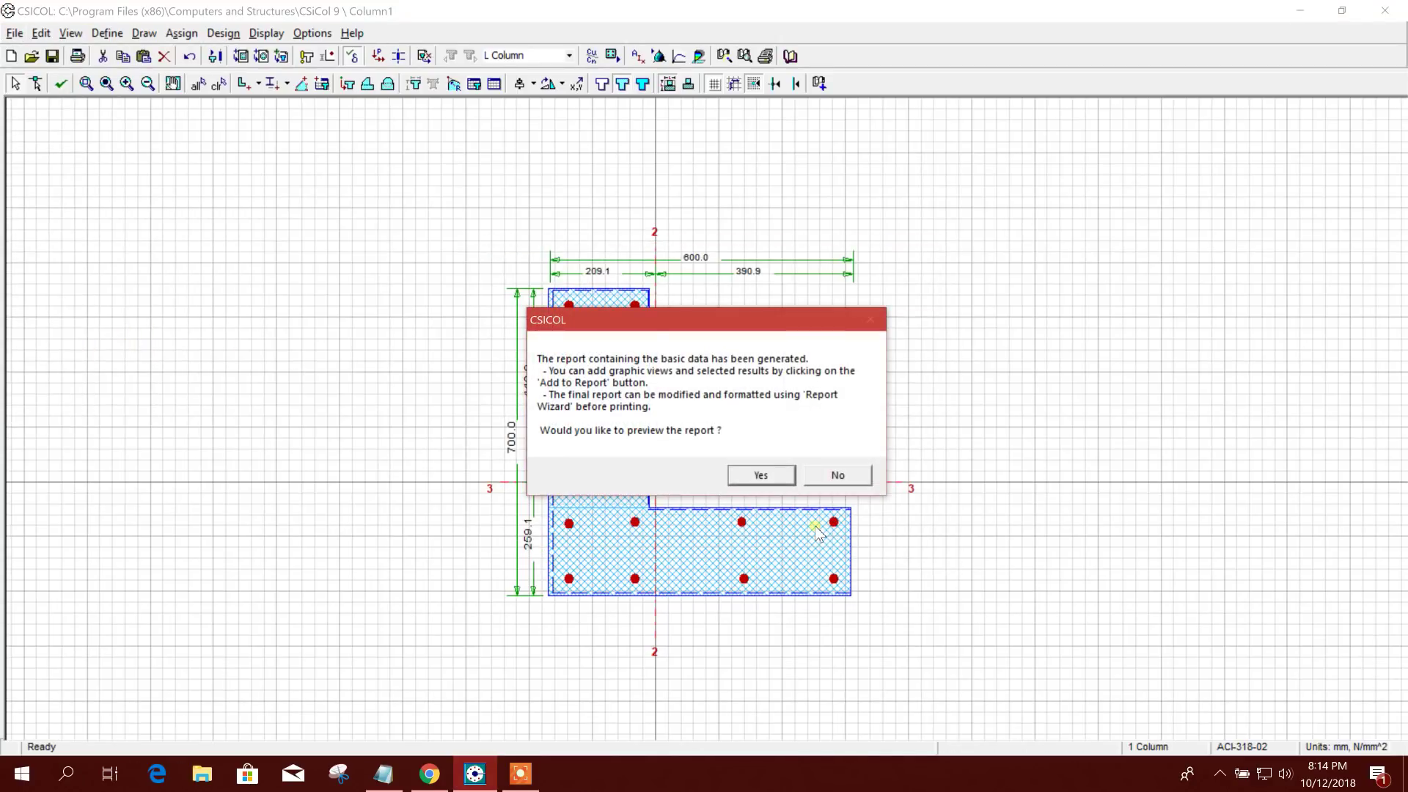
{"action": "left_click", "coordinate": [761, 475]}
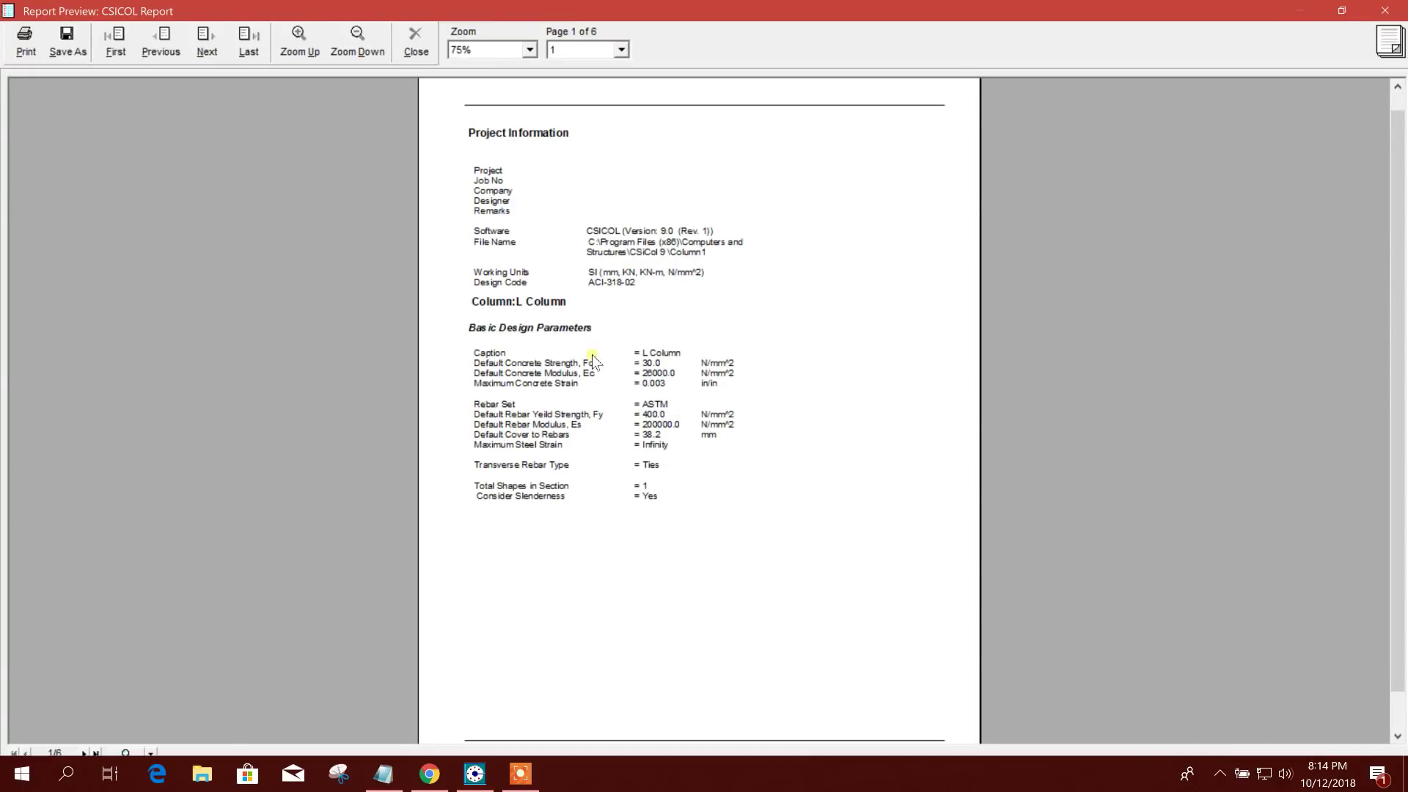
{"action": "left_click", "coordinate": [206, 49]}
{"action": "left_click", "coordinate": [206, 49]}
{"action": "left_click", "coordinate": [206, 49]}
{"action": "left_click", "coordinate": [206, 48]}
{"action": "left_click", "coordinate": [206, 48]}
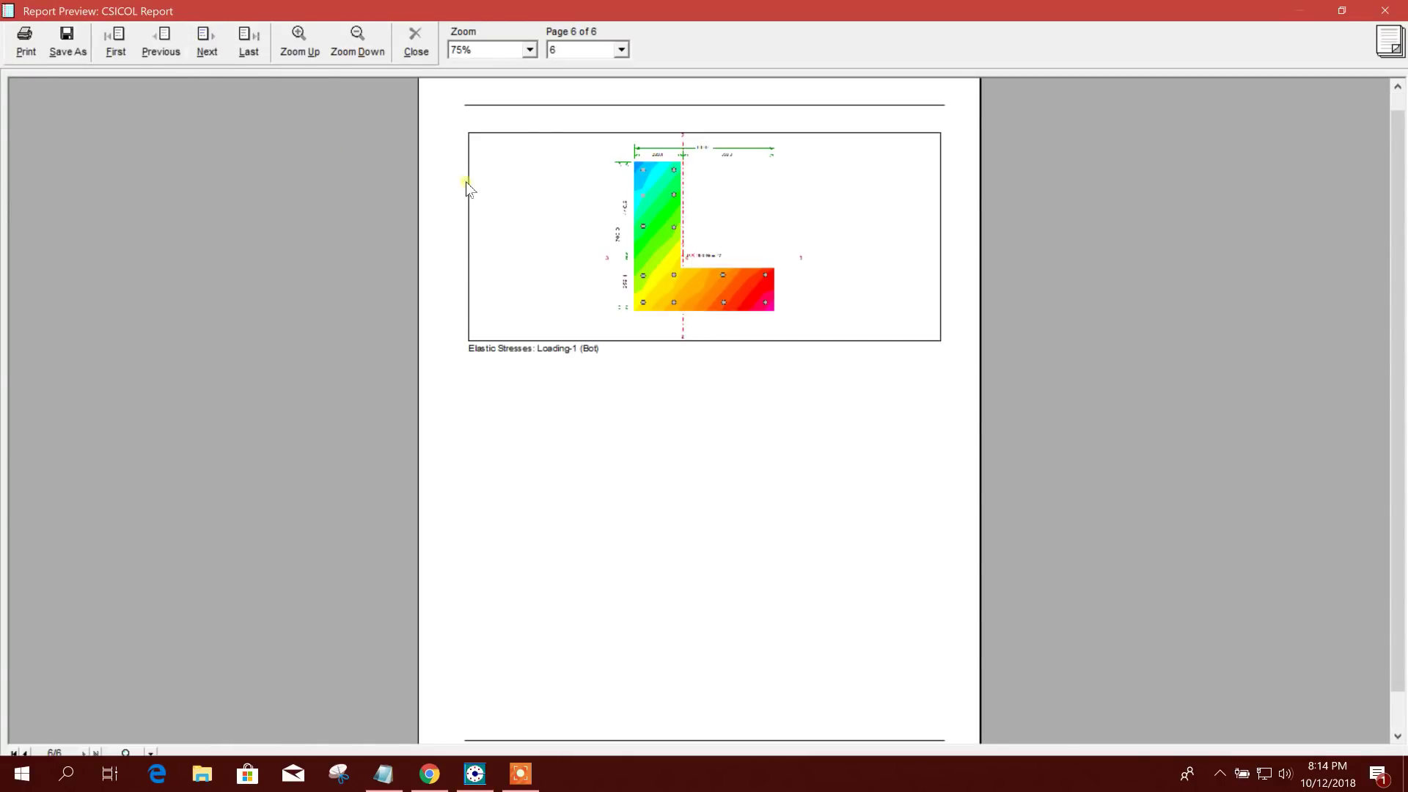